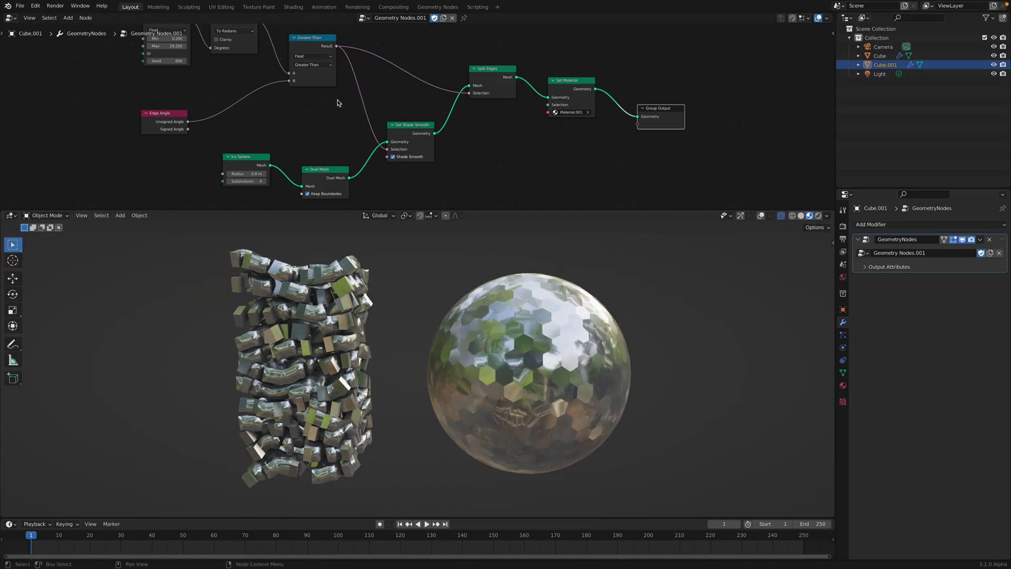
- Open the splash screen to check the program version, and close it
middle_drag(347, 119, 366, 145)
click(8, 6)
click(25, 15)
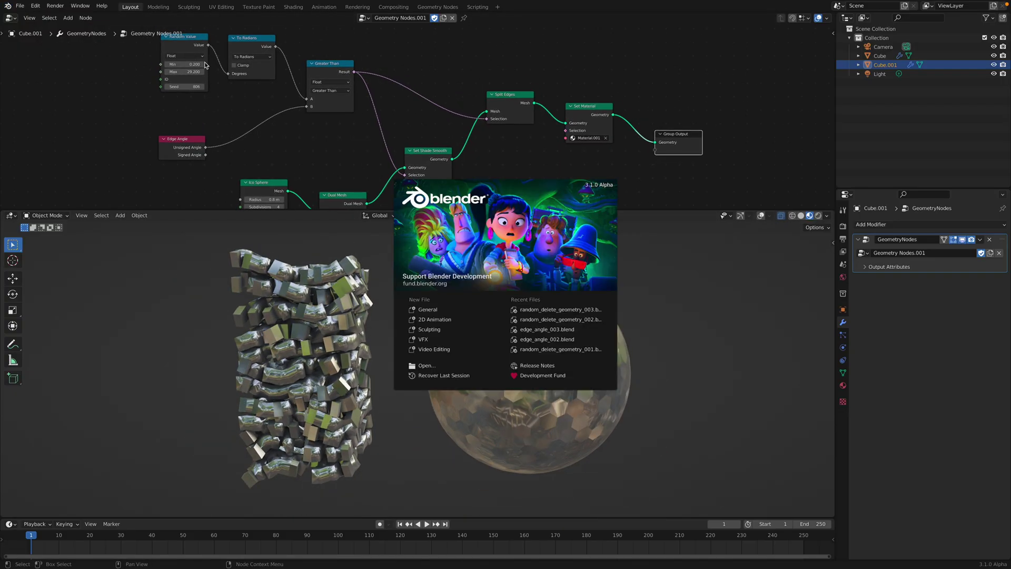
click(508, 67)
- Make the node editor area taller and move the Edge Angle node closer to the Greater Than node
middle_drag(430, 69, 448, 87)
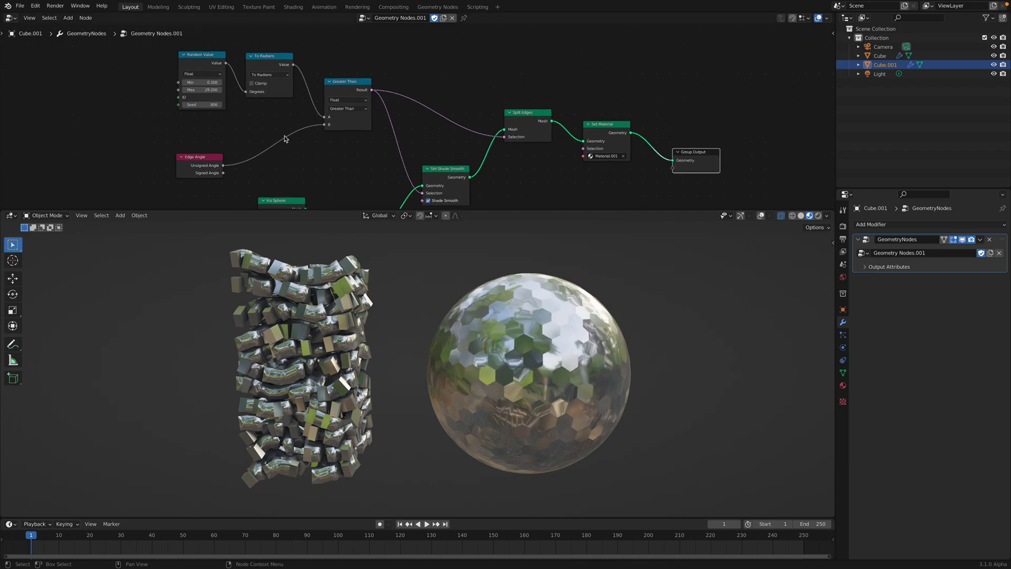
drag(208, 159, 246, 138)
middle_drag(327, 156, 320, 133)
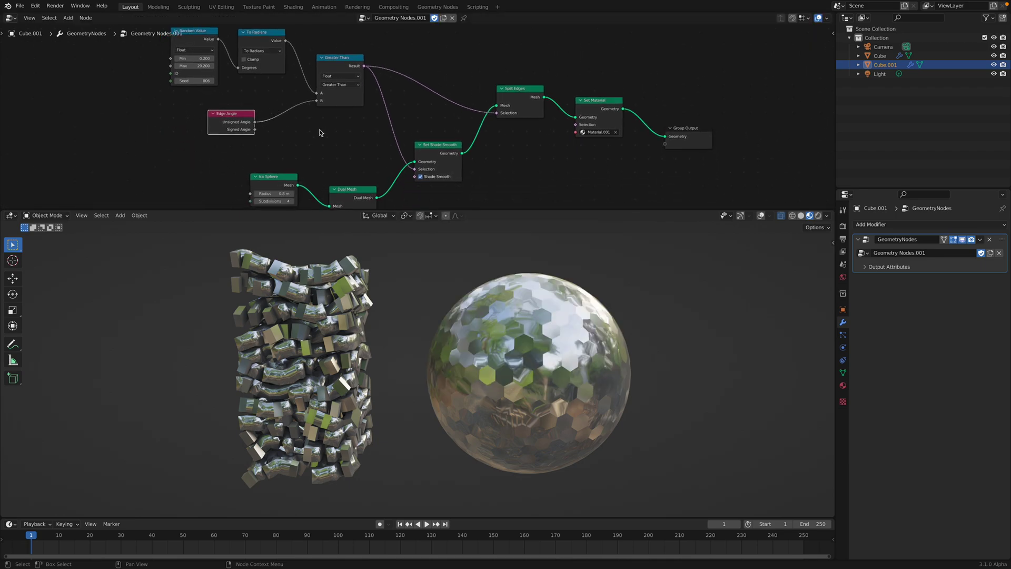
drag(343, 210, 342, 255)
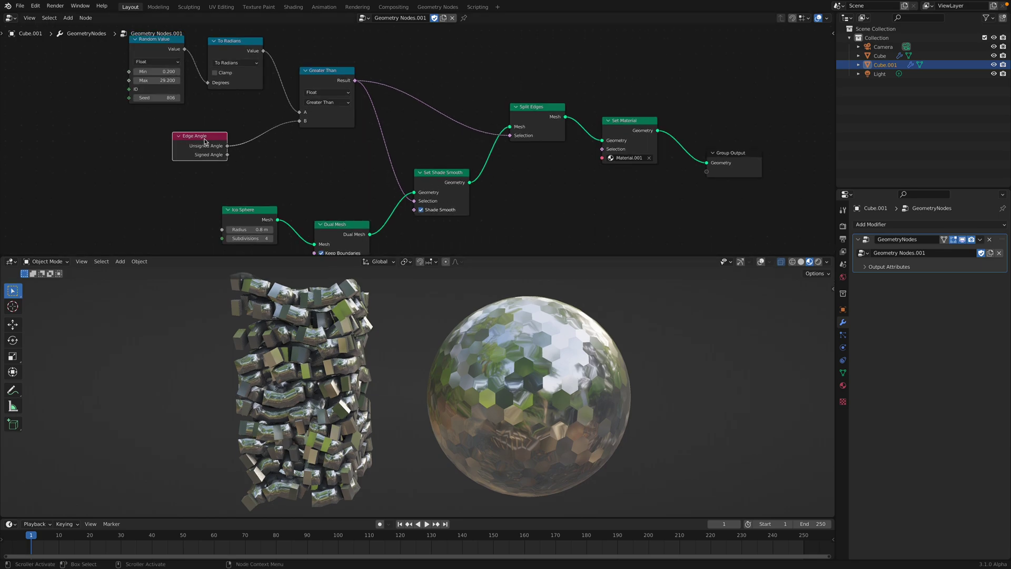
drag(204, 139, 225, 146)
middle_drag(250, 141, 265, 151)
drag(244, 165, 266, 152)
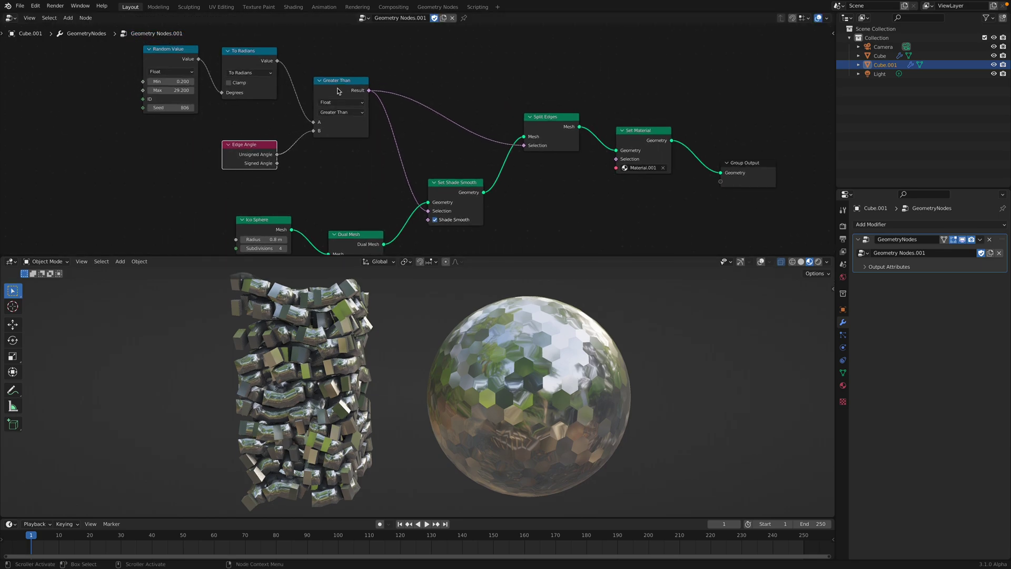
- Tidy the Greater Than, To Radians and Random Value nodes, and raise the Random Value maximum to 34.8
drag(337, 91, 340, 84)
drag(266, 56, 282, 73)
drag(172, 86, 194, 91)
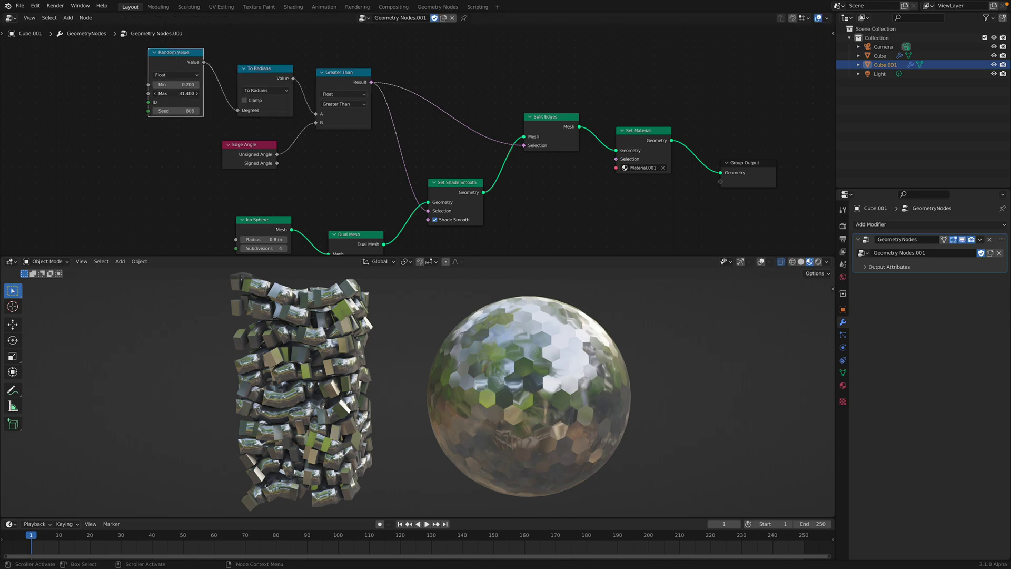
middle_drag(477, 324, 473, 320)
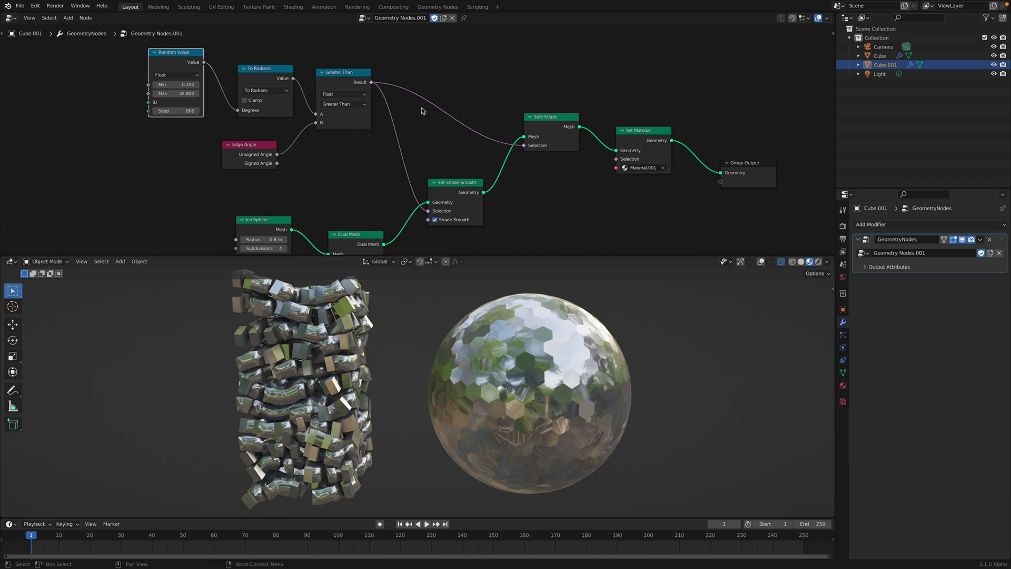
- Move the Split Edges and Set Shade Smooth nodes up within the node tree
drag(547, 120, 550, 107)
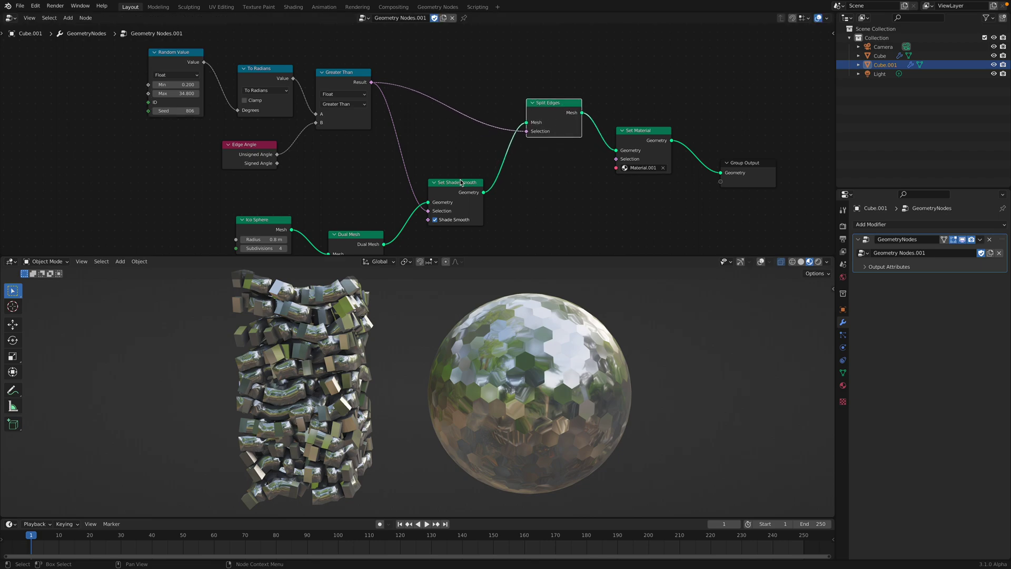
drag(460, 182, 461, 135)
mouse_move(527, 111)
mouse_down()
mouse_move(520, 128)
mouse_move(528, 113)
mouse_up()
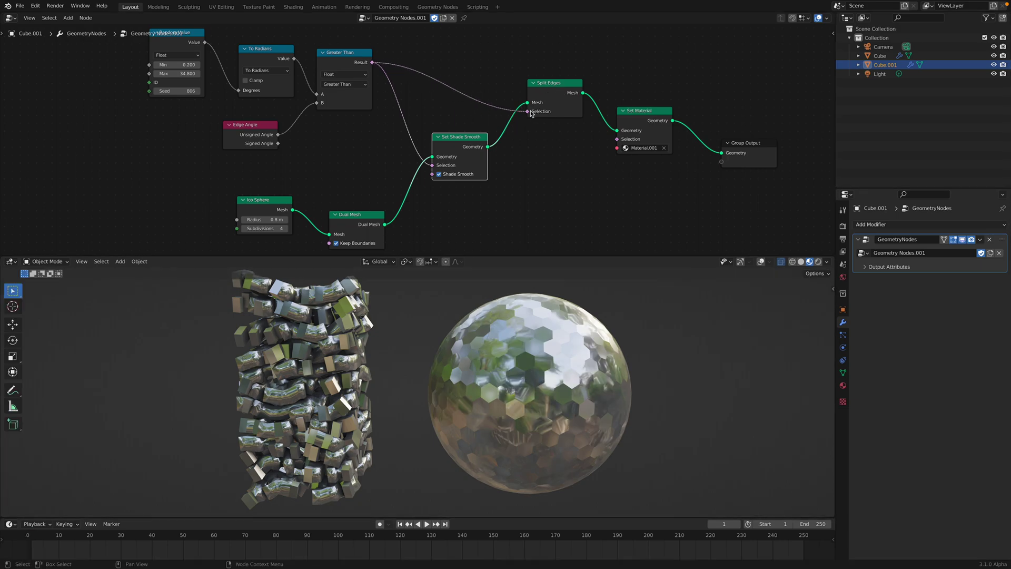
middle_drag(466, 176, 466, 172)
middle_drag(315, 80, 321, 108)
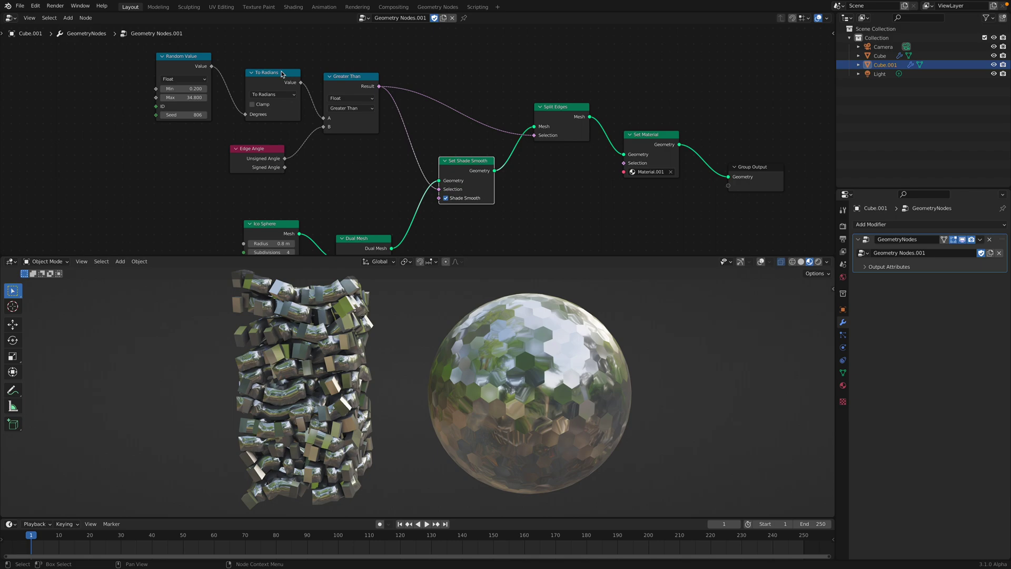
- Reposition the Edge Angle, Dual Mesh and Ico Sphere nodes to make the node tree more compact
middle_drag(261, 73, 280, 110)
scroll(294, 107, up, 2)
middle_drag(271, 178, 273, 128)
drag(269, 154, 262, 148)
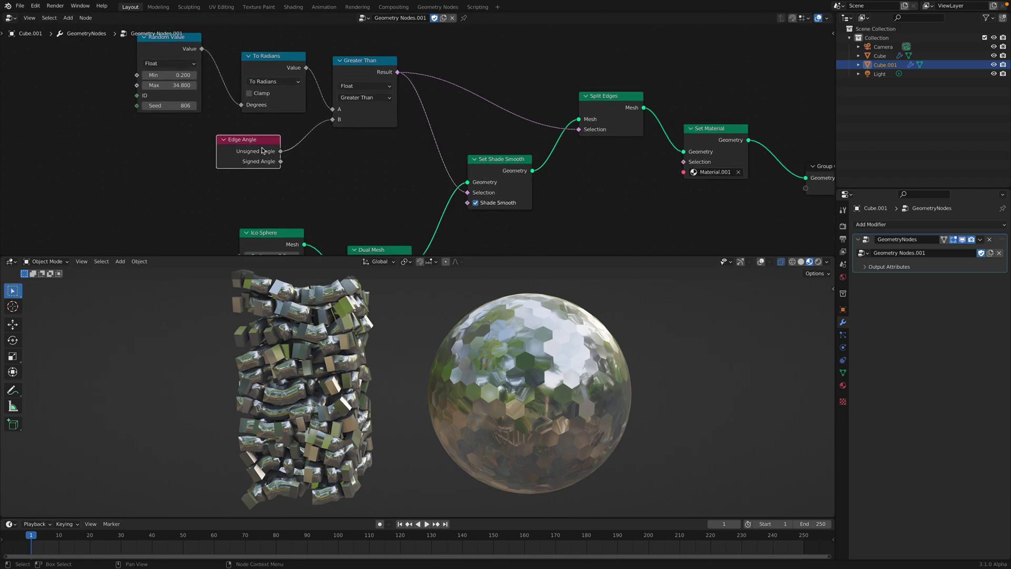
middle_drag(242, 137, 235, 115)
scroll(252, 131, down, 1)
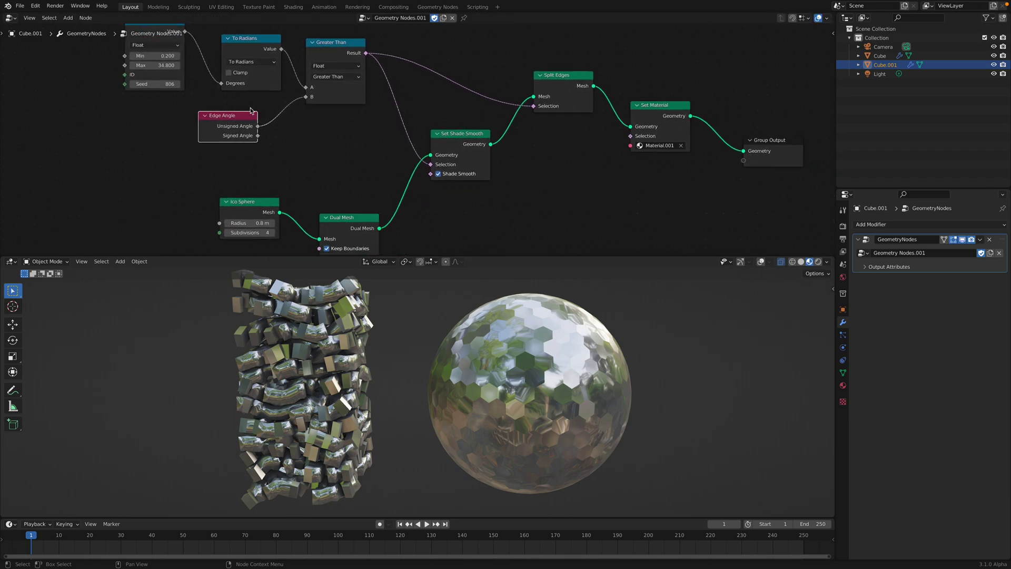
drag(353, 223, 347, 180)
drag(249, 202, 258, 188)
scroll(258, 188, down, 1)
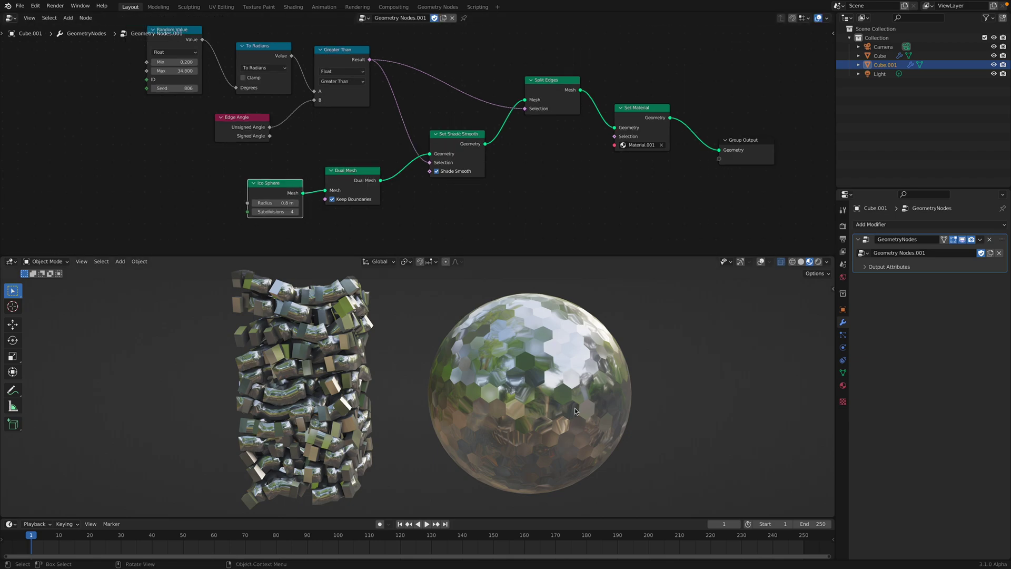
- Save the current file after viewing the objects from a slightly different angle
middle_drag(554, 370, 520, 376)
key(ctrl+s)
middle_drag(304, 115, 318, 127)
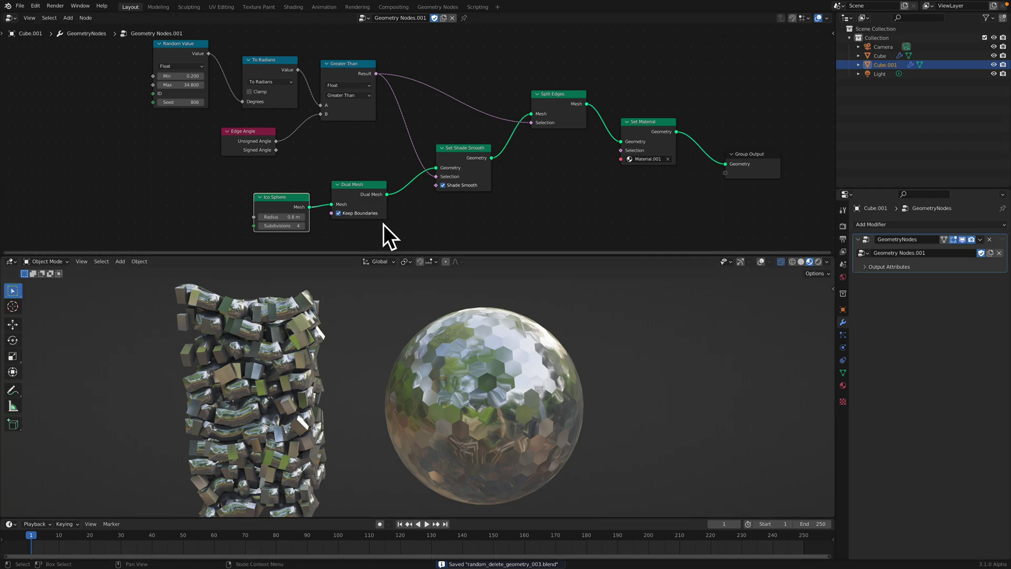
- Preview the Ico Sphere at 2 subdivisions and restore it to 4
middle_drag(384, 226, 382, 210)
click(259, 210)
click(258, 210)
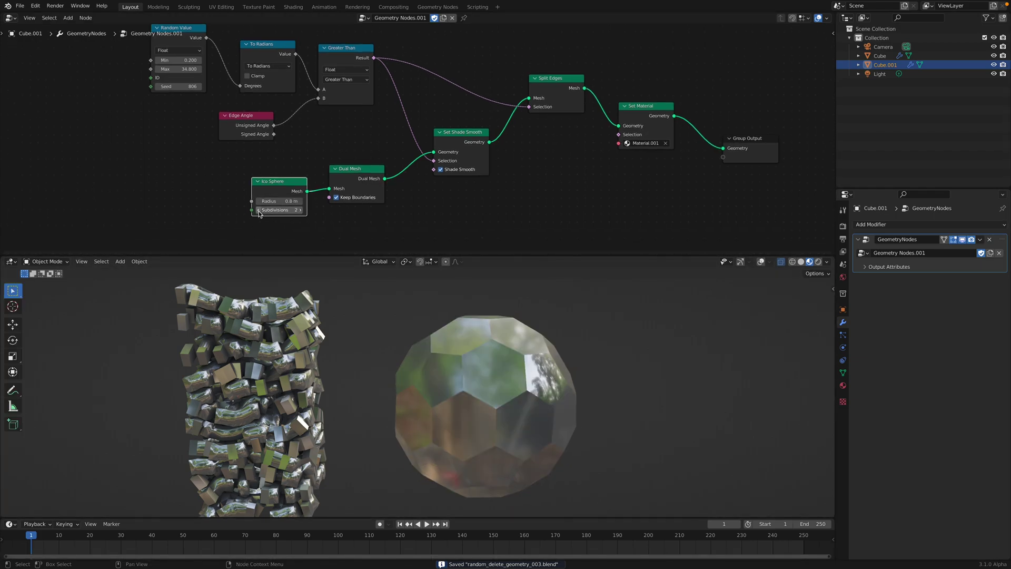
click(302, 210)
click(301, 210)
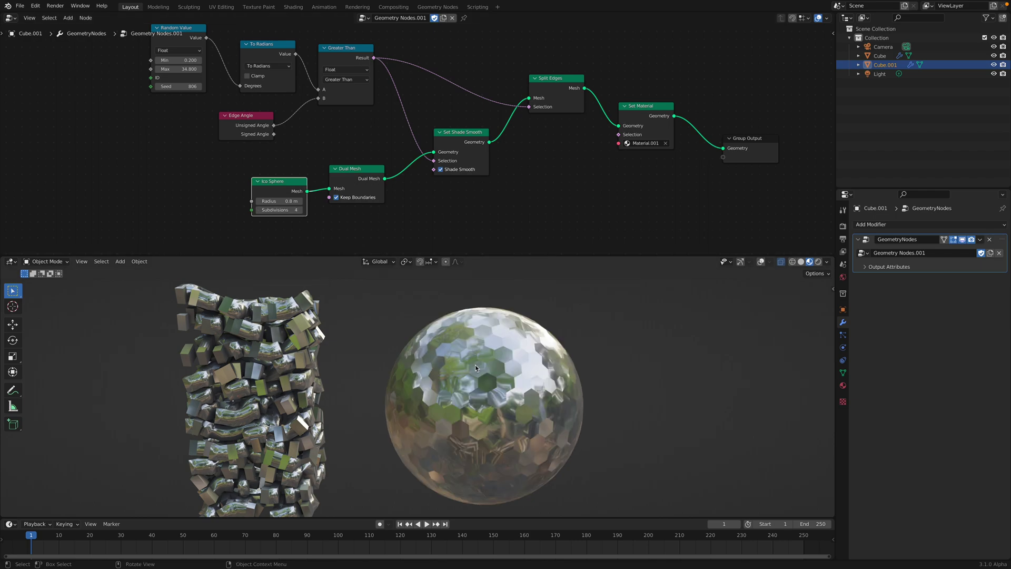
middle_drag(475, 365, 500, 355)
scroll(471, 345, up, 1)
middle_drag(444, 180, 440, 182)
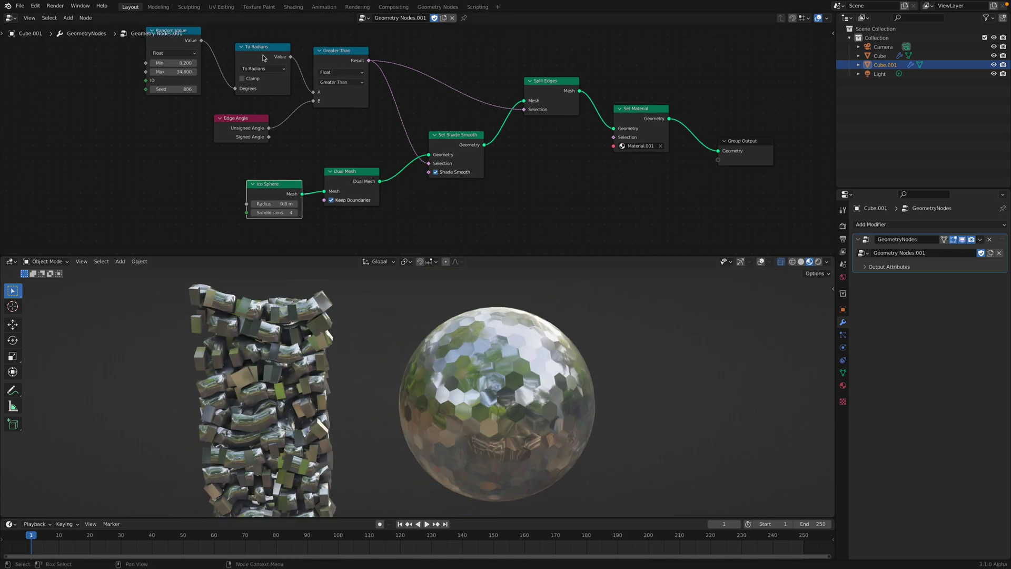
- Nudge the Edge Angle node toward the Greater Than node and adjust the Random Value maximum to 16.4
middle_drag(218, 62, 225, 76)
drag(236, 133, 255, 140)
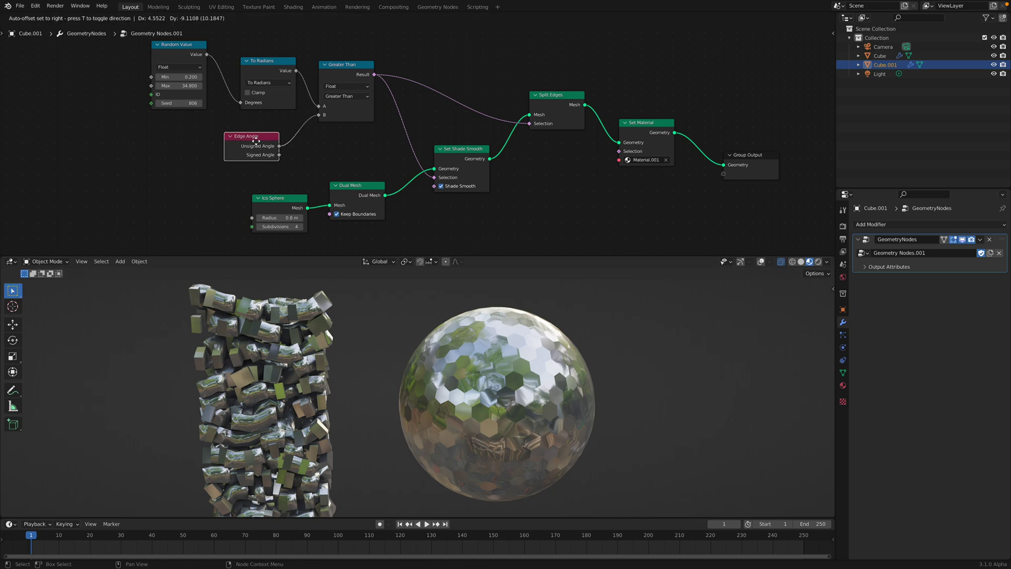
middle_drag(208, 83, 213, 95)
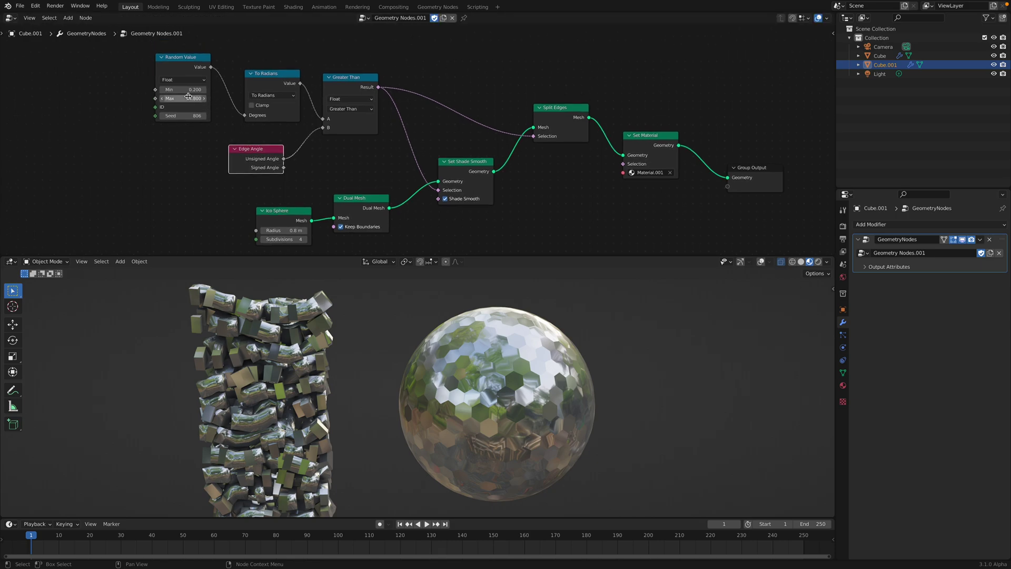
drag(188, 97, 494, 97)
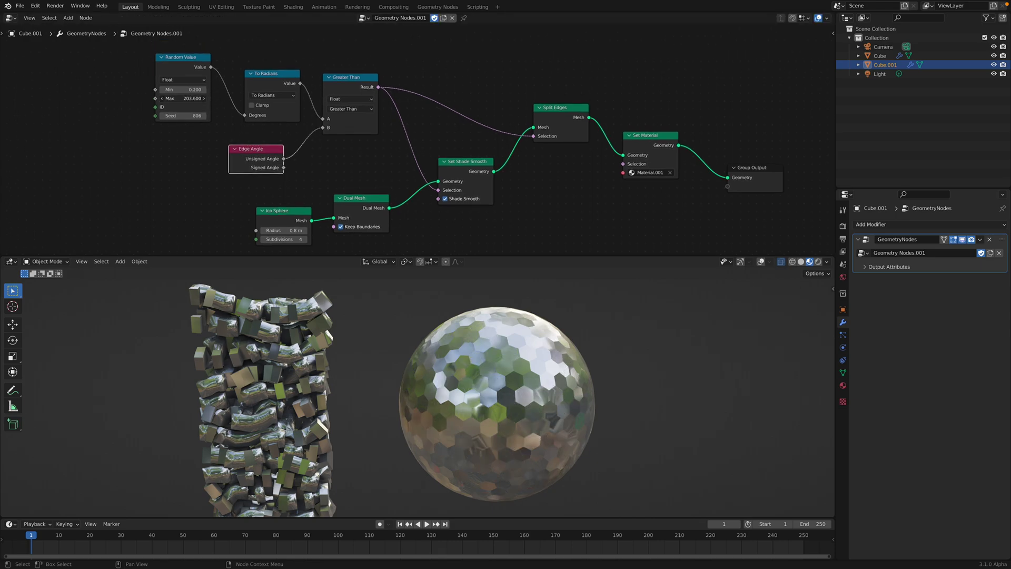
drag(282, 99, 172, 98)
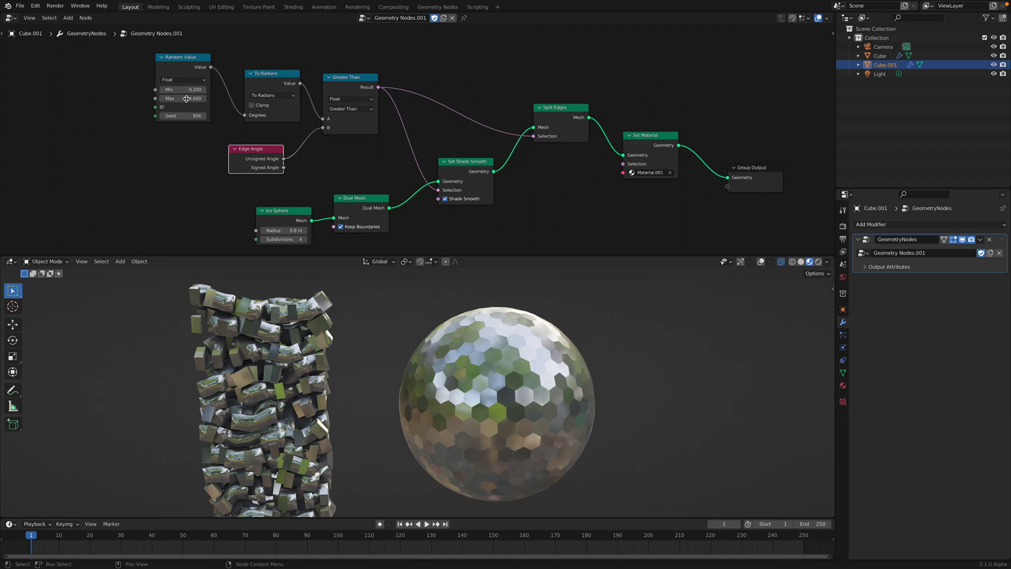
drag(182, 99, 187, 99)
middle_drag(342, 273, 458, 300)
drag(188, 100, 217, 100)
mouse_move(532, 379)
middle_down()
mouse_move(554, 387)
mouse_move(554, 374)
mouse_move(535, 368)
mouse_move(520, 389)
mouse_move(541, 402)
mouse_move(563, 384)
mouse_move(555, 371)
mouse_move(543, 385)
mouse_move(555, 385)
middle_up()
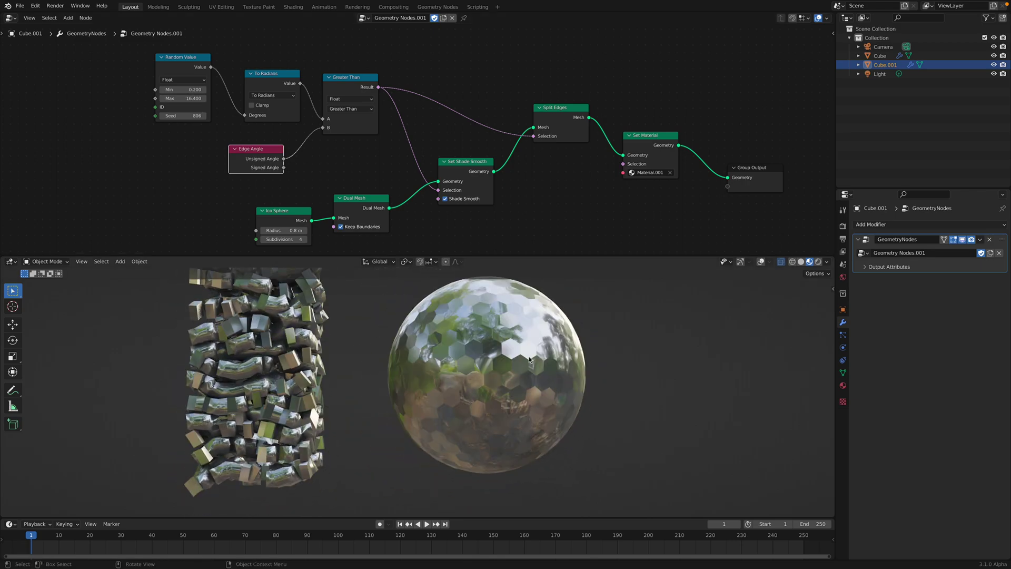
- Compare the Ico Sphere at a lower and a higher subdivision level, returning it to 4
click(263, 239)
middle_drag(504, 336, 495, 368)
click(305, 239)
click(305, 239)
click(263, 239)
- Mute and unmute the Set Shade Smooth node to compare the sphere's shading with and without it
drag(460, 168, 455, 155)
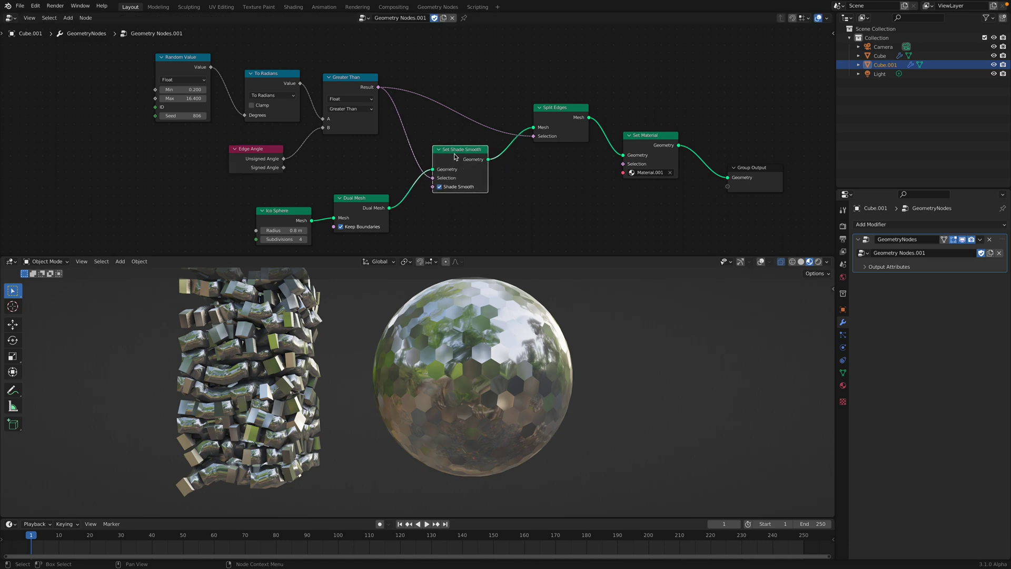
key(m)
key(m)
key(m)
key(m)
drag(463, 161, 466, 165)
key(m)
key(m)
- Mute and unmute the Split Edges node to compare its effect on the sphere, leaving it enabled
drag(563, 115, 560, 109)
key(m)
key(m)
key(m)
key(m)
key(m)
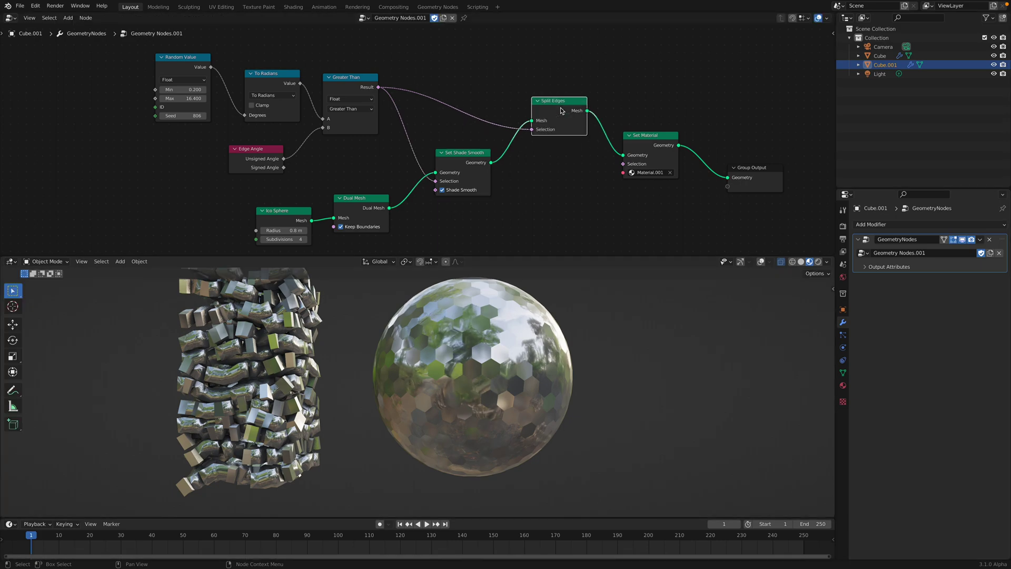
key(m)
- Save the file and add a Smooth modifier to the hexagon sphere
key(ctrl+s)
middle_drag(553, 111, 536, 95)
click(878, 224)
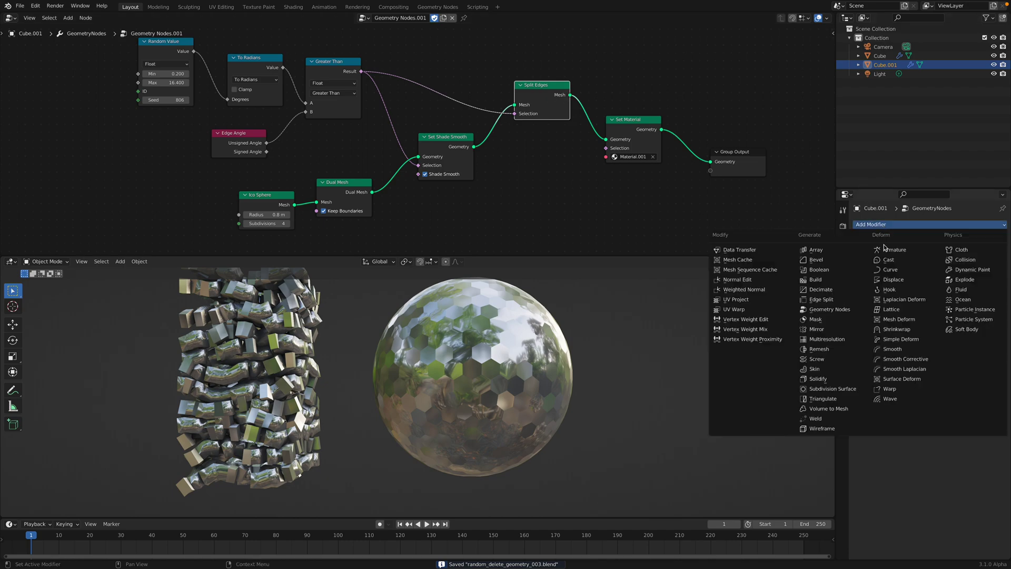
click(890, 349)
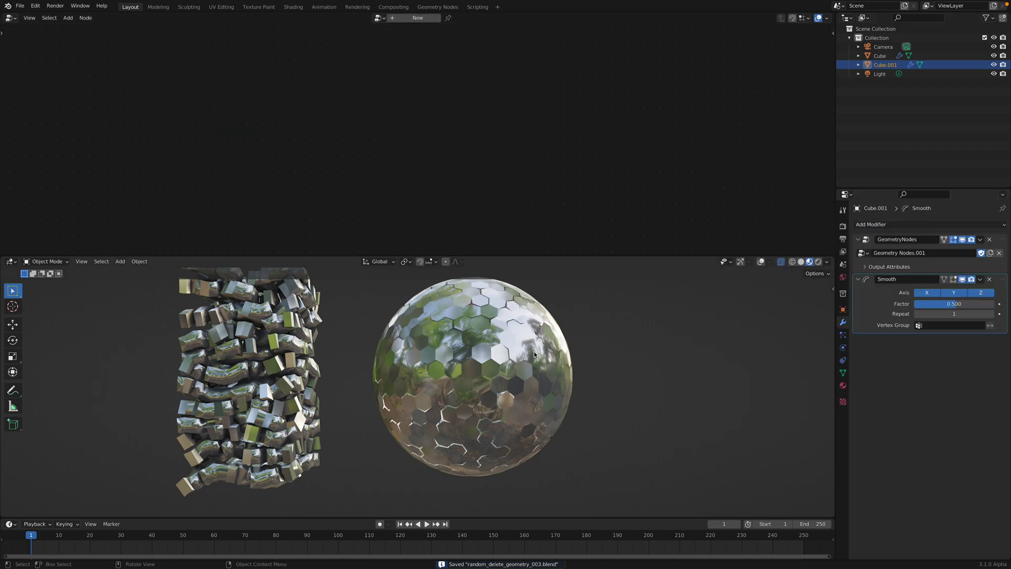
- Set the Smooth modifier's repeat to 3 and its factor to 1.056, and save the file
click(991, 314)
click(992, 314)
drag(960, 305, 962, 306)
middle_drag(707, 364, 702, 361)
key(ctrl+s)
- Add a Solidify modifier to the sphere with a thickness of 0.048 m
click(923, 225)
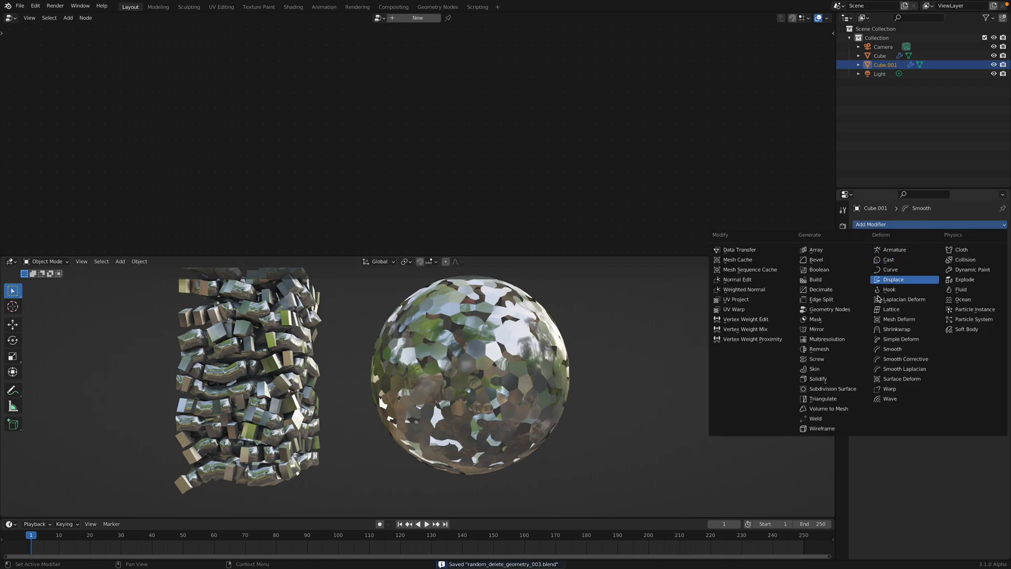
click(837, 378)
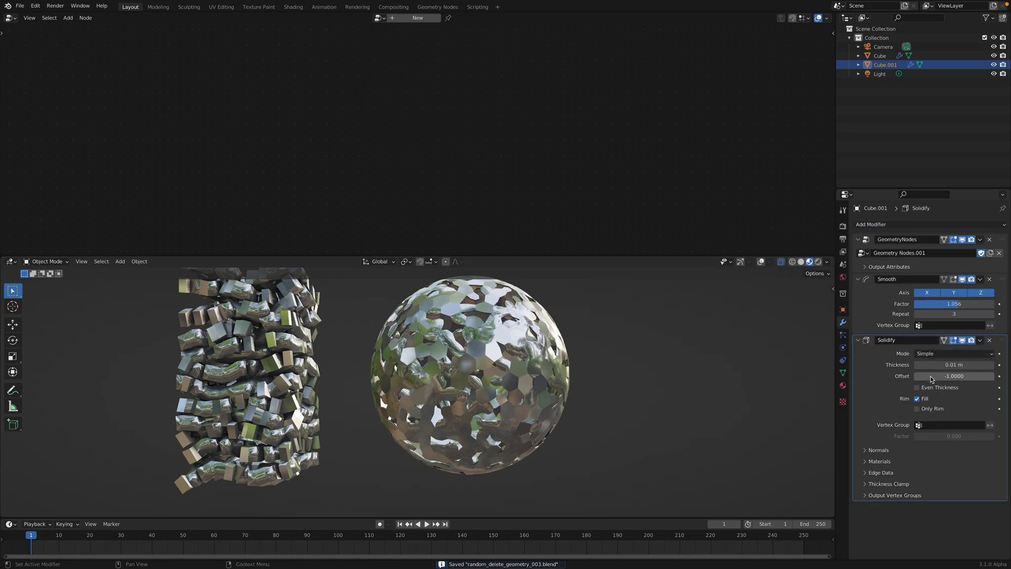
drag(939, 365, 954, 366)
middle_drag(610, 404, 540, 361)
scroll(553, 406, up, 3)
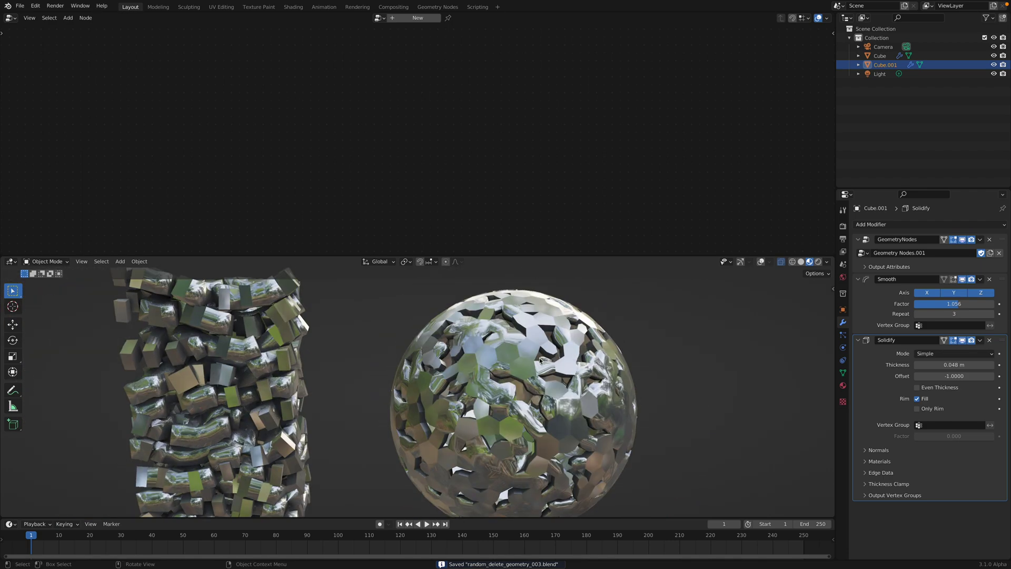
- Make the GeometryNodes modifier active, set the Random Value node's seed to 862, and save the file
click(1000, 248)
middle_drag(276, 140, 318, 152)
middle_drag(193, 114, 222, 109)
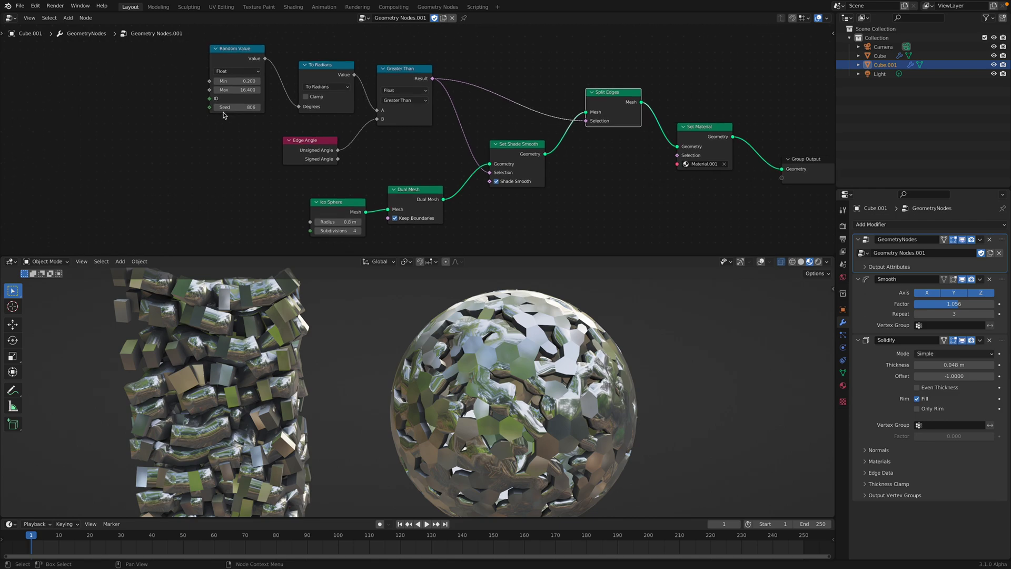
drag(227, 109, 257, 109)
key(ctrl+s)
middle_drag(244, 143, 287, 144)
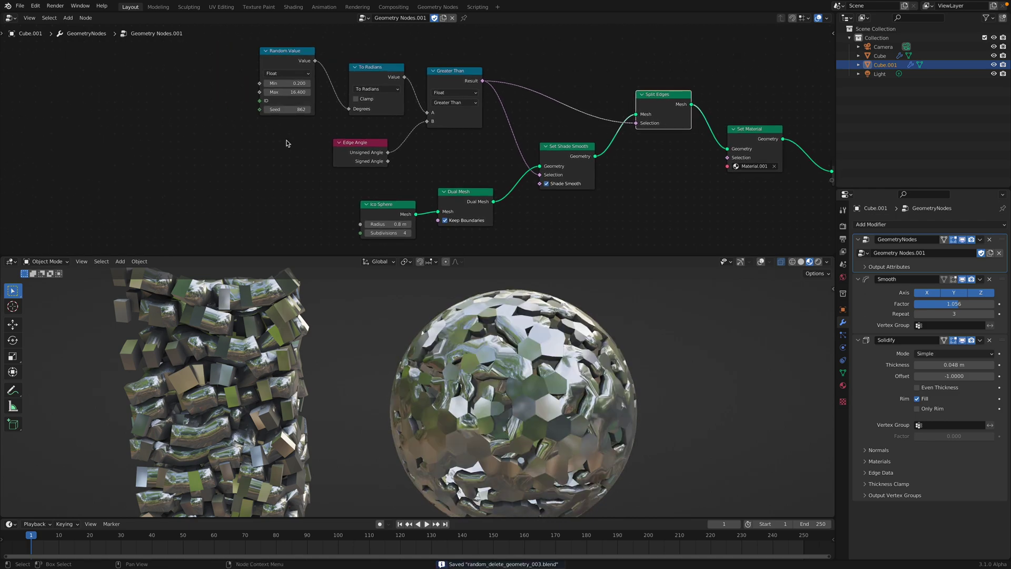
- Add a Group Input node that exposes the Random Value seed, and set the modifier's Seed to 936
drag(238, 115, 205, 105)
text(gr)
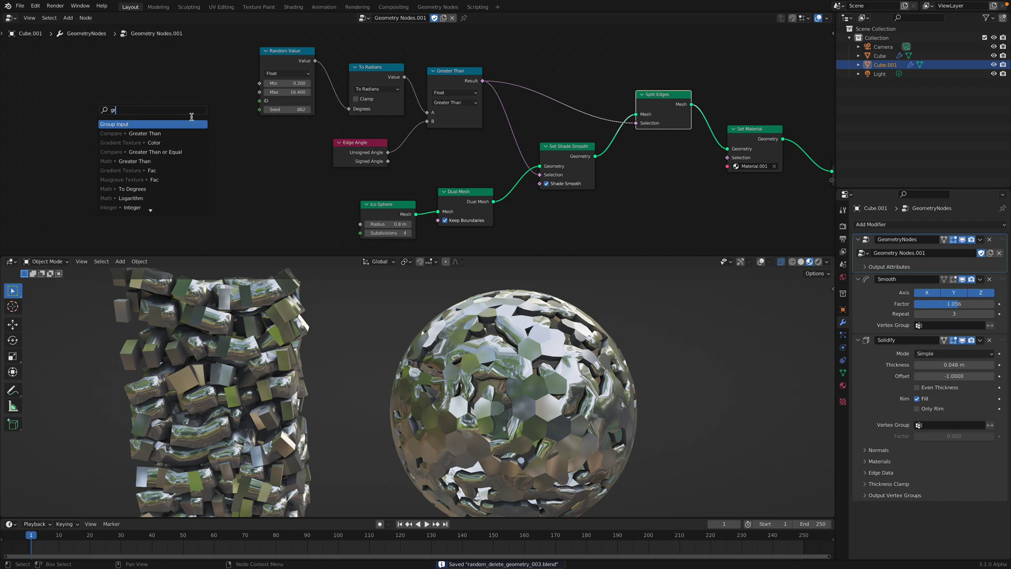
click(158, 125)
click(179, 119)
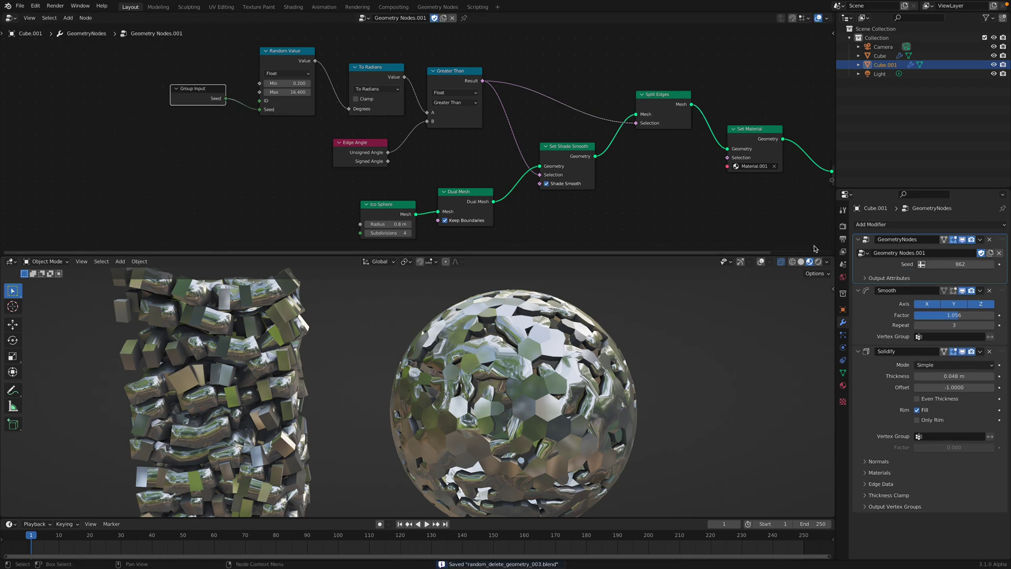
drag(960, 263, 999, 264)
- Reduce the Ico Sphere node's subdivisions to 3
middle_drag(421, 220, 423, 199)
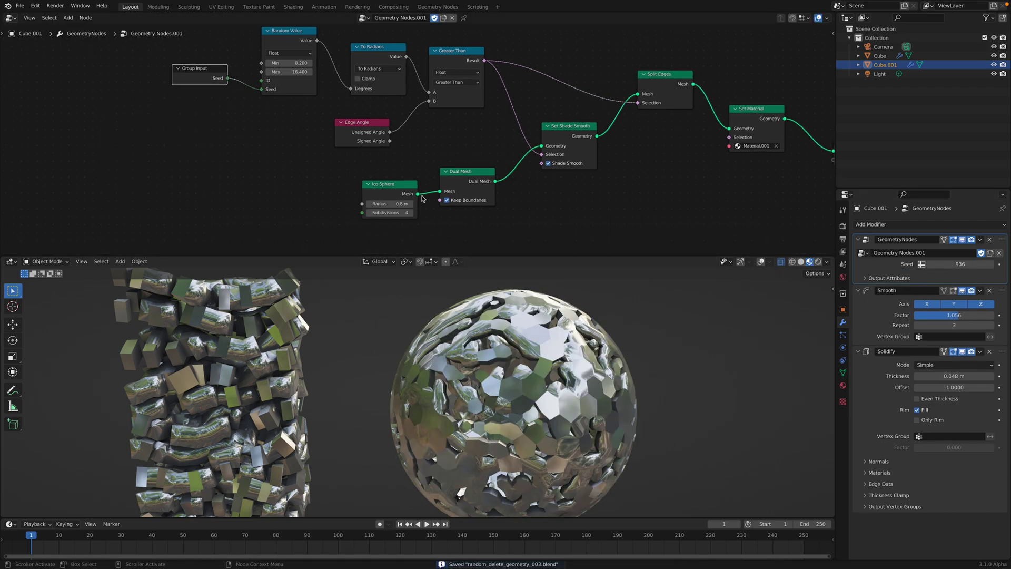
click(369, 213)
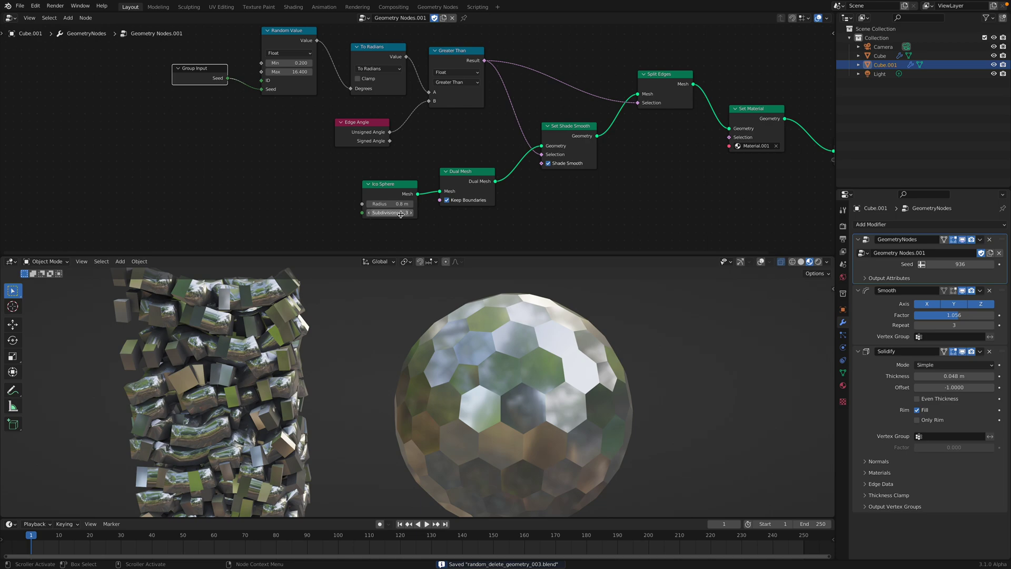
- Set the Ico Sphere node's subdivisions to 5
drag(371, 212, 380, 212)
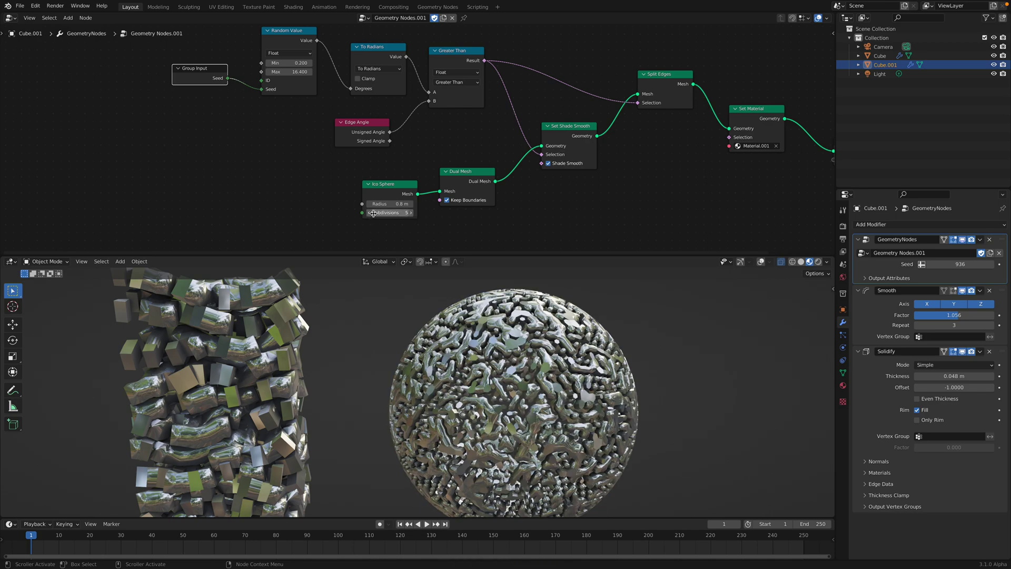
click(640, 379)
middle_drag(677, 366, 605, 377)
scroll(497, 370, down, 4)
shift+middle_drag(497, 370, 549, 376)
scroll(548, 376, up, 1)
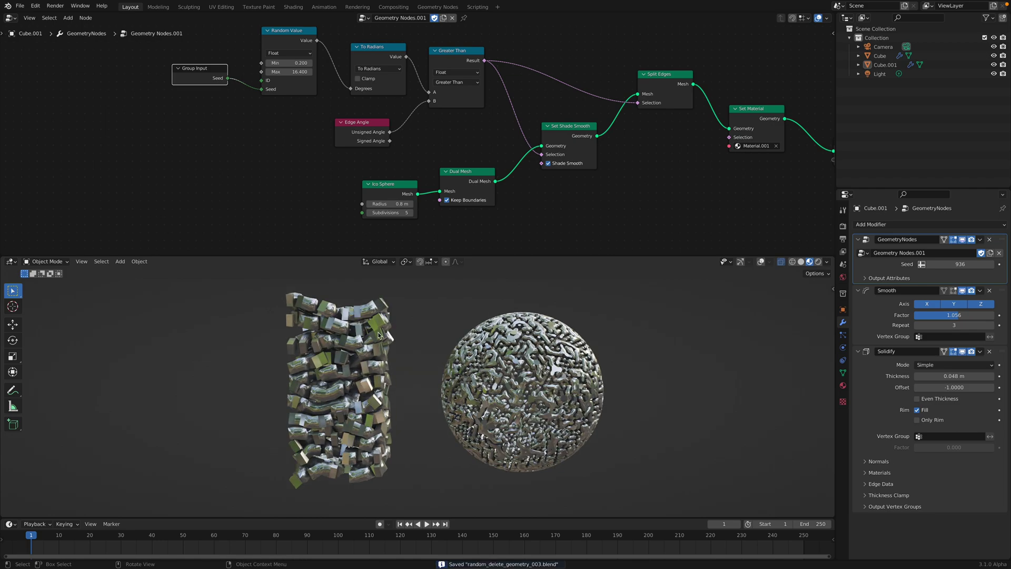
- Assign Material.001 to the cube stack and set the material's roughness to 0.405
click(365, 330)
shift+middle_drag(433, 337, 502, 331)
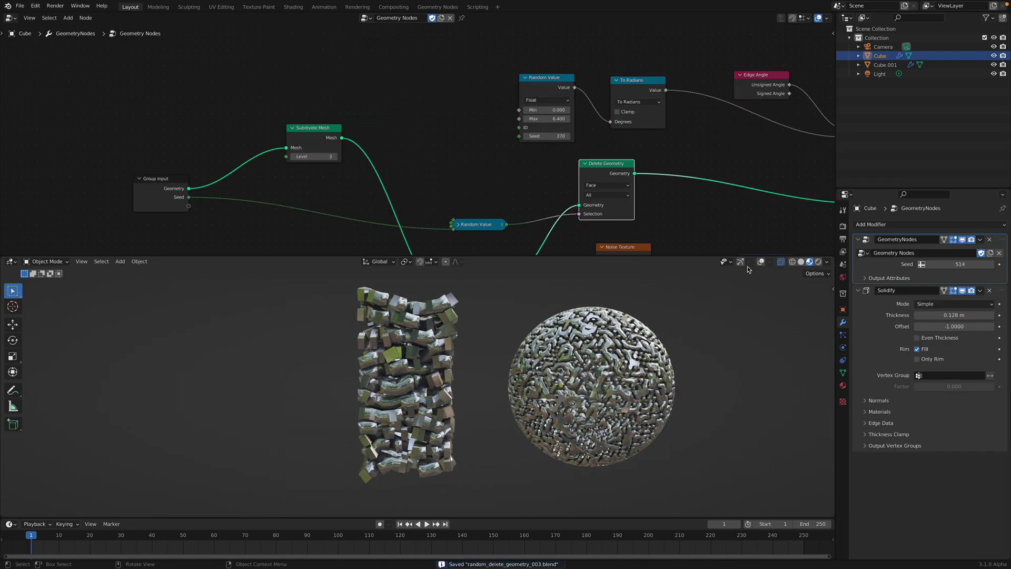
click(844, 385)
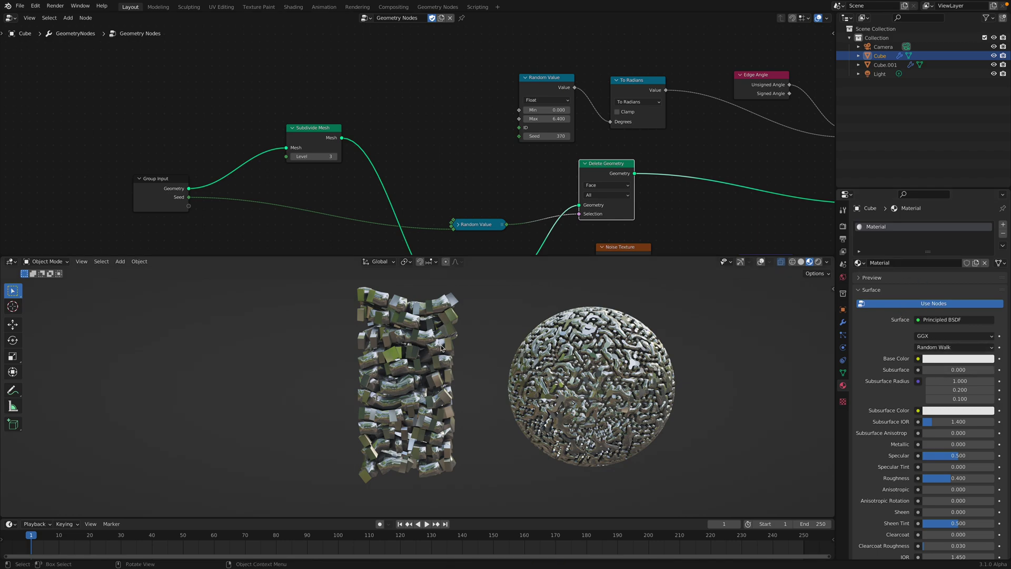
click(858, 262)
click(864, 284)
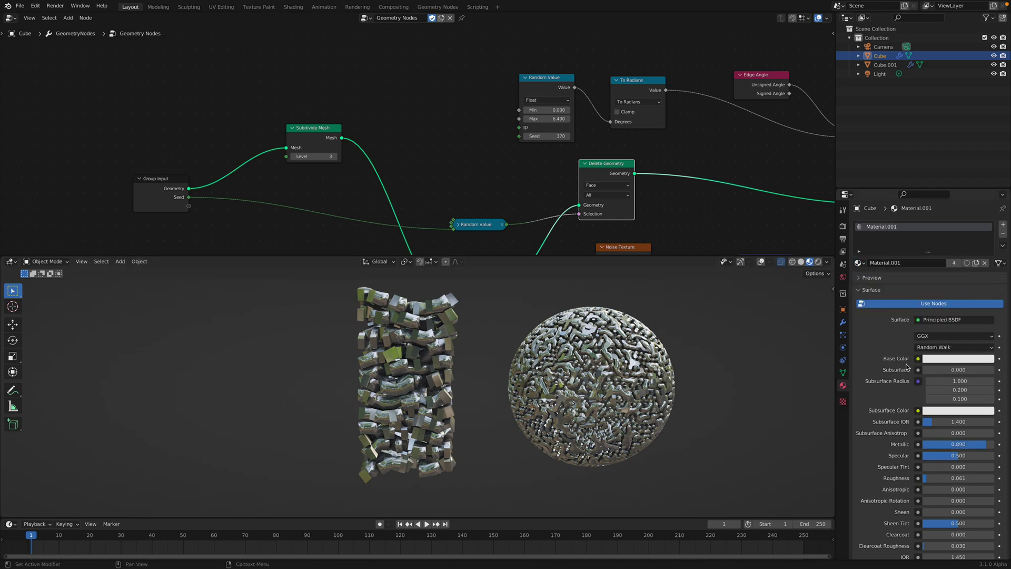
mouse_move(956, 478)
mouse_down()
mouse_move(989, 477)
mouse_move(948, 477)
mouse_up()
- Select the cube stack and show the overlays and gizmos in the 3D viewport, staying in Object Mode
click(626, 358)
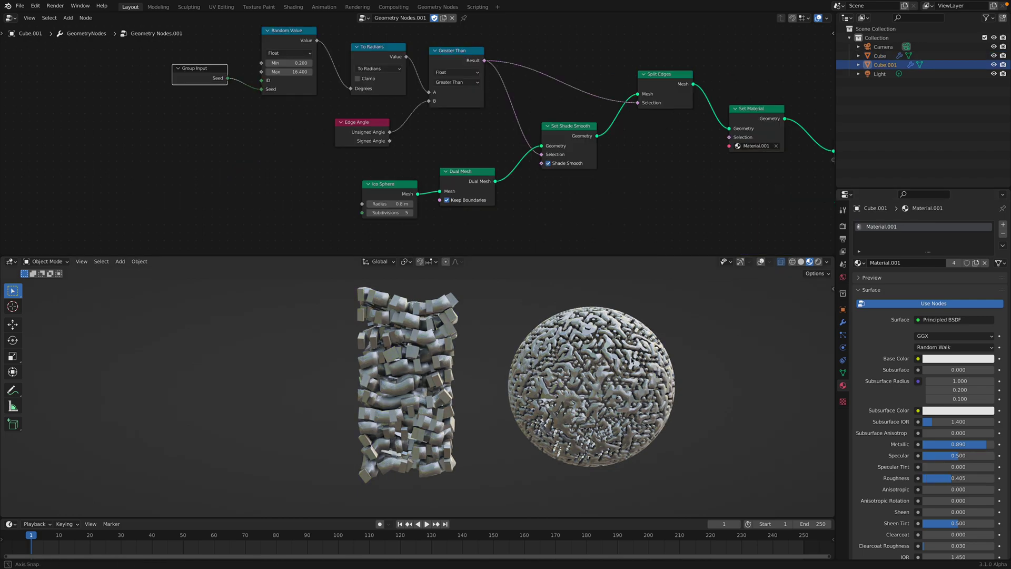
scroll(626, 358, up, 2)
middle_drag(428, 359, 430, 380)
click(404, 335)
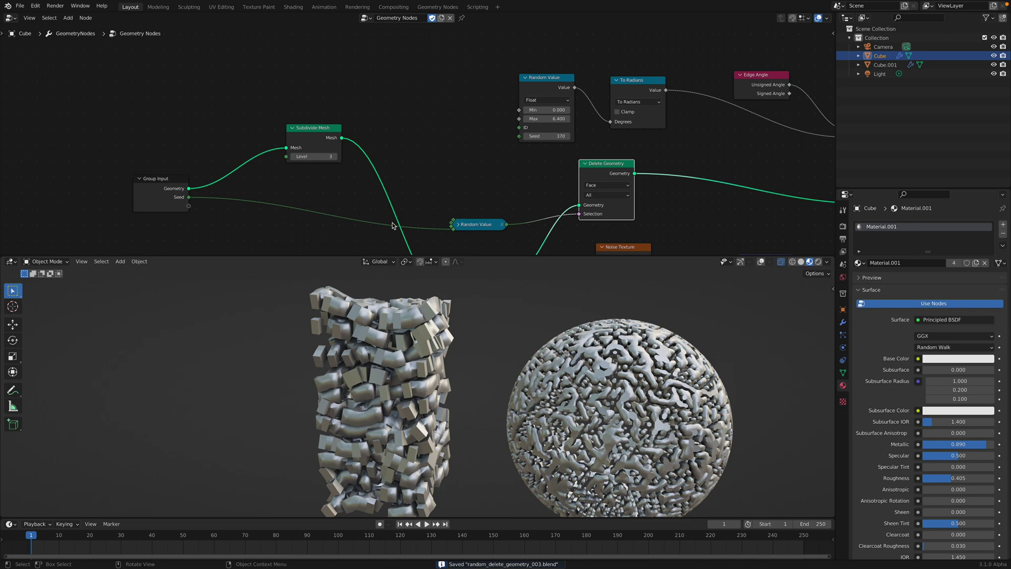
scroll(414, 200, down, 6)
middle_drag(467, 225, 330, 126)
scroll(330, 126, up, 1)
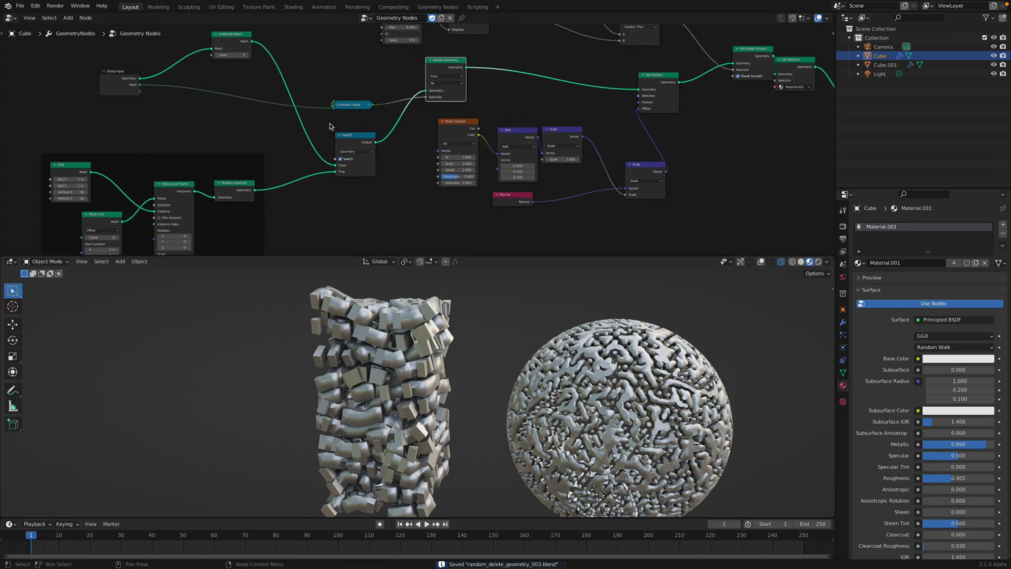
click(123, 78)
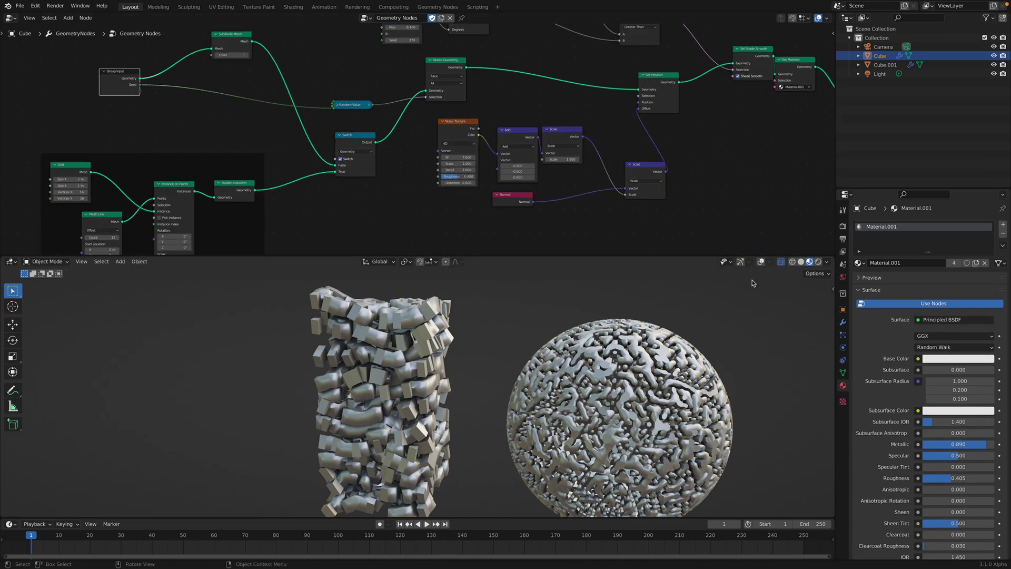
click(760, 262)
key(Tab)
key(Tab)
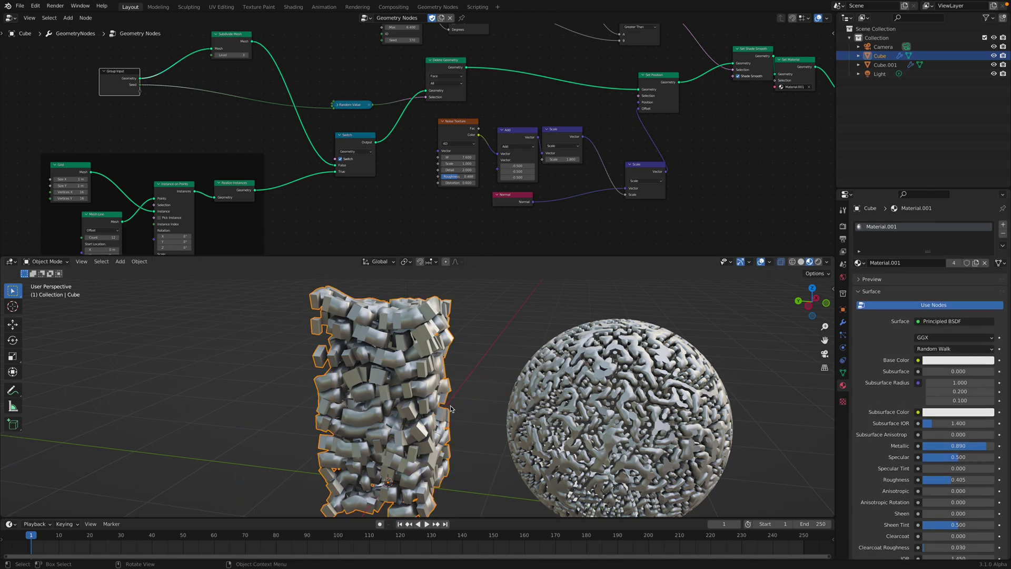
key(Tab)
key(Tab)
- Toggle the Switch node's Switch option off and back on to compare the subdivided cube with the grid stack
middle_drag(354, 192, 414, 192)
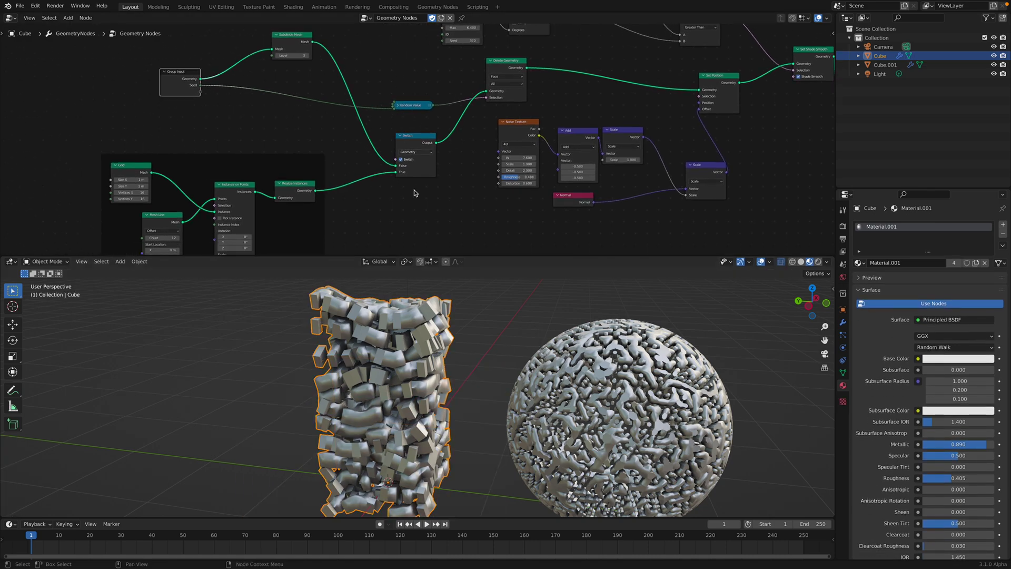
click(843, 322)
middle_drag(274, 121, 305, 111)
scroll(309, 122, up, 2)
click(465, 165)
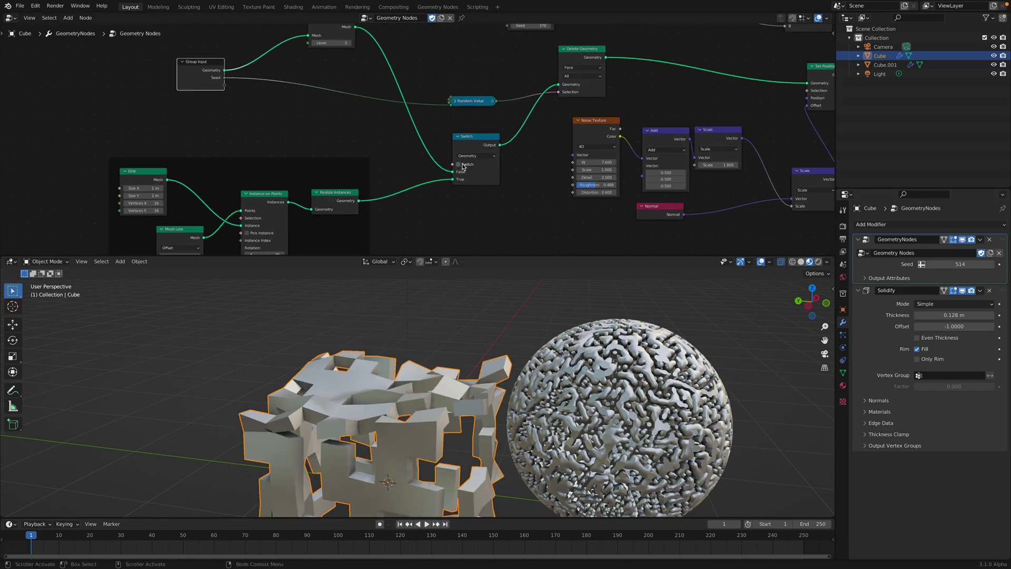
click(457, 165)
click(460, 166)
click(458, 165)
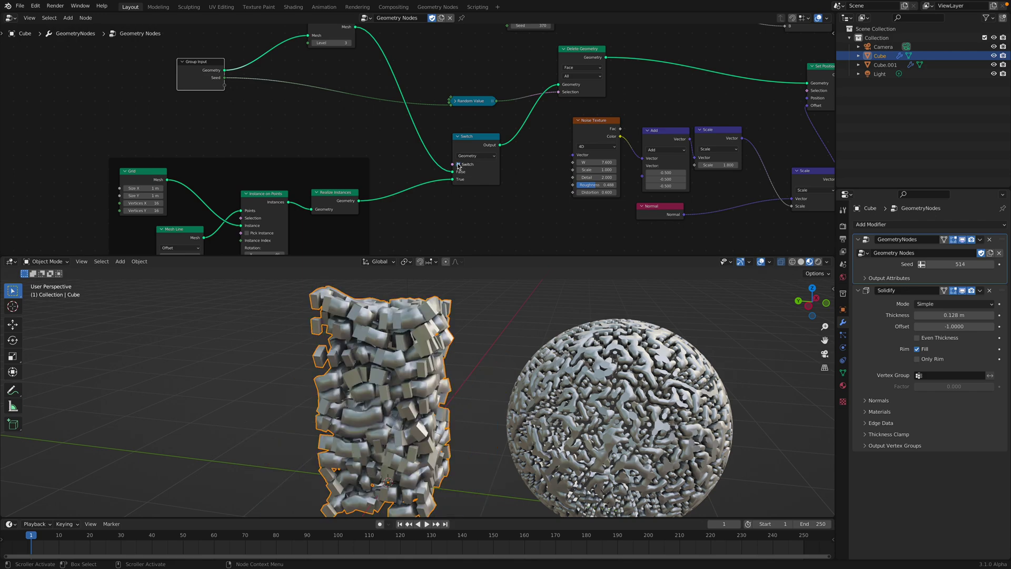
- Expose the Switch node's Switch input as a modifier option through a new Group Input node, and save the file
drag(454, 167, 349, 133)
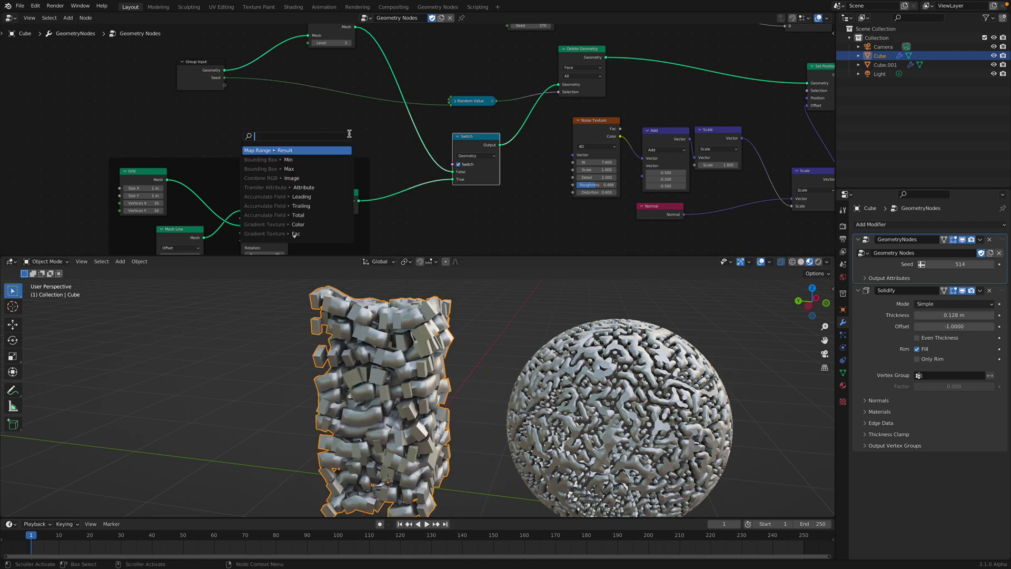
text(gro)
key(Return)
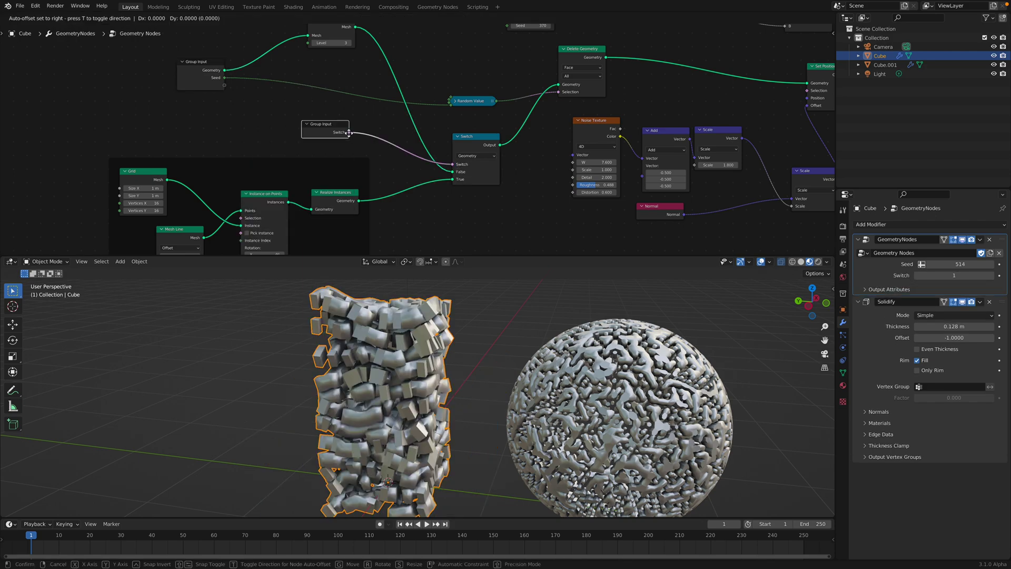
click(369, 141)
key(ctrl+s)
- Remove the Solidify modifier from the cube stack, deselect the object and save the file
middle_drag(400, 368, 408, 391)
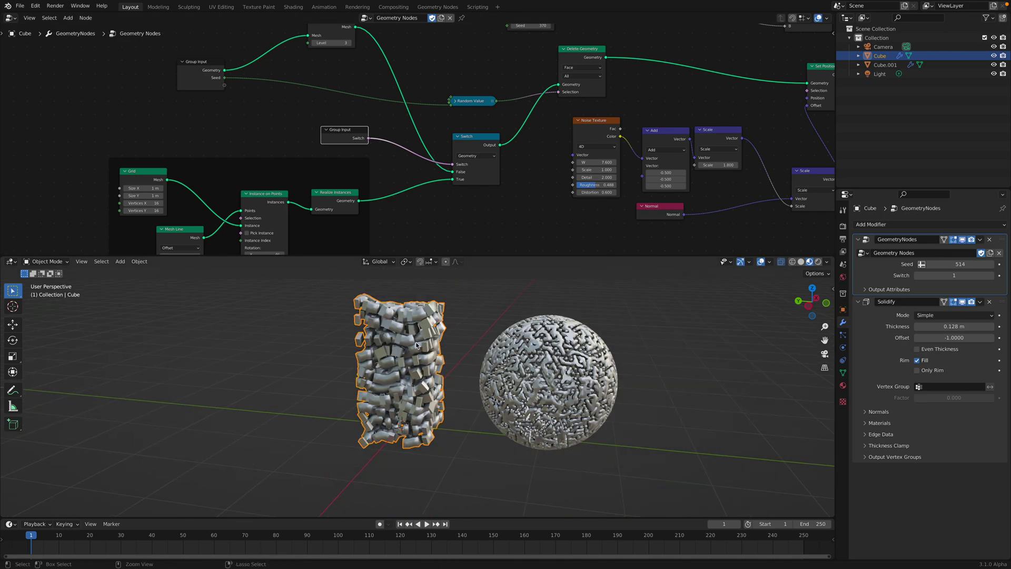
middle_drag(384, 441, 396, 459)
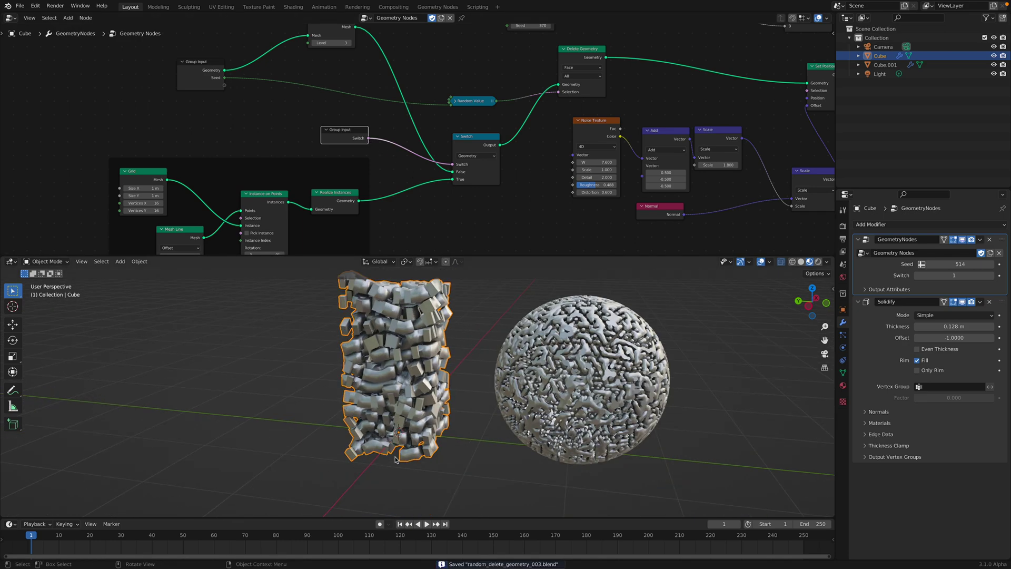
click(989, 304)
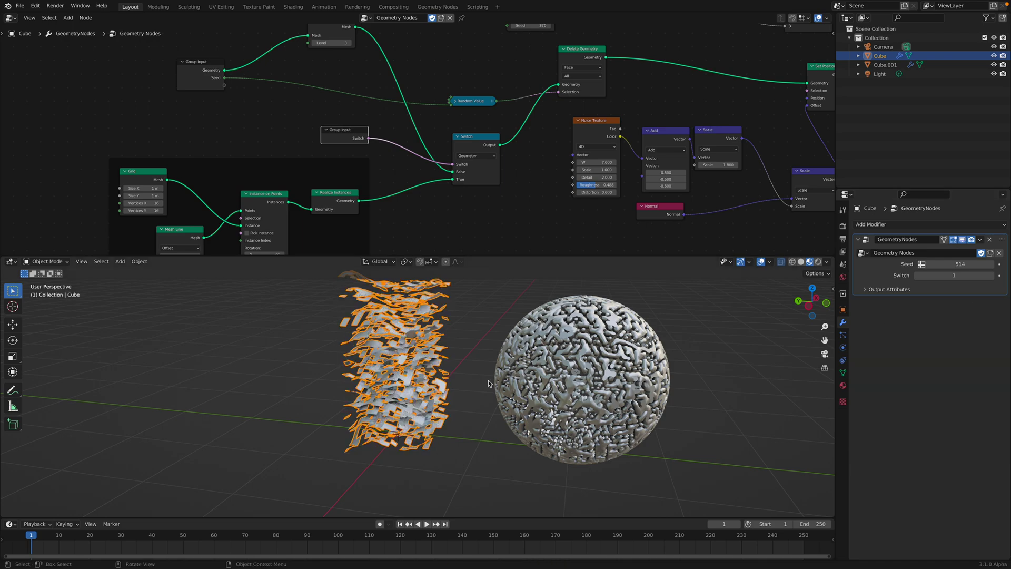
click(484, 390)
middle_drag(485, 391, 488, 422)
key(ctrl+s)
scroll(494, 410, up, 1)
scroll(482, 408, up, 2)
scroll(408, 426, down, 3)
middle_drag(452, 384, 400, 431)
- Mute the Set Position node so the noise offset no longer displaces the cube stack's faces
middle_drag(587, 142, 548, 139)
drag(553, 128, 546, 138)
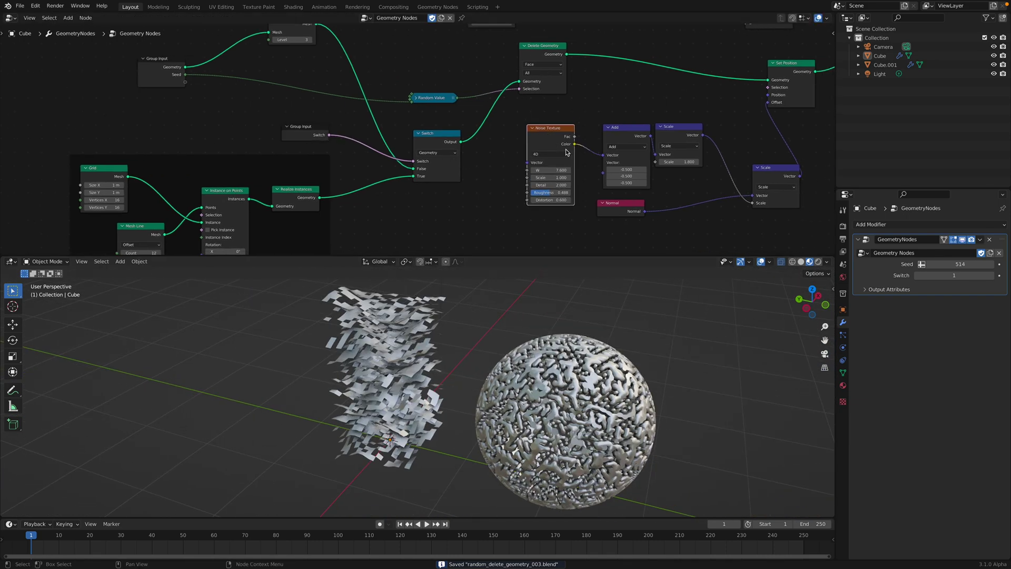
ctrl+scroll(530, 134, down, 5)
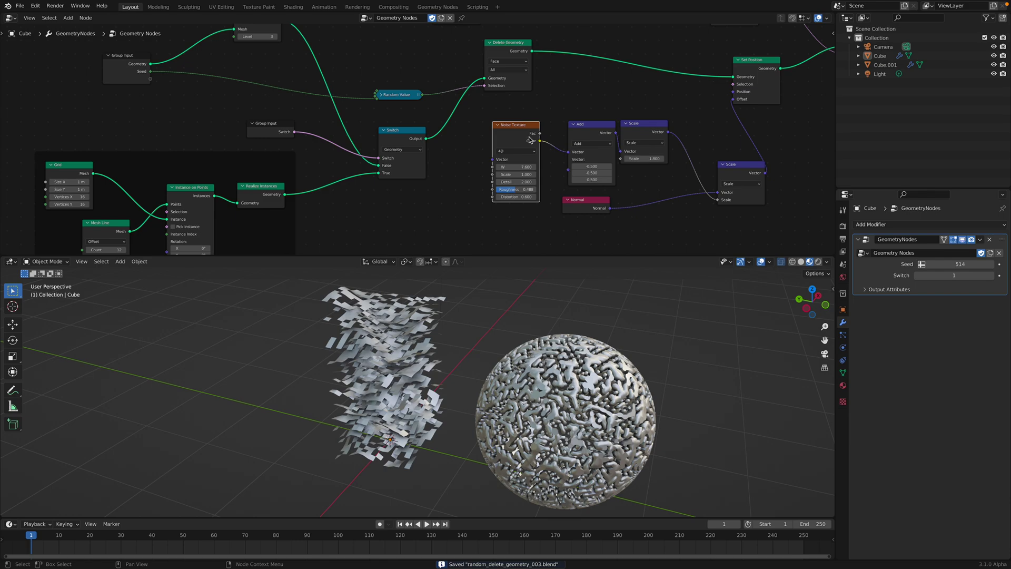
drag(687, 71, 702, 68)
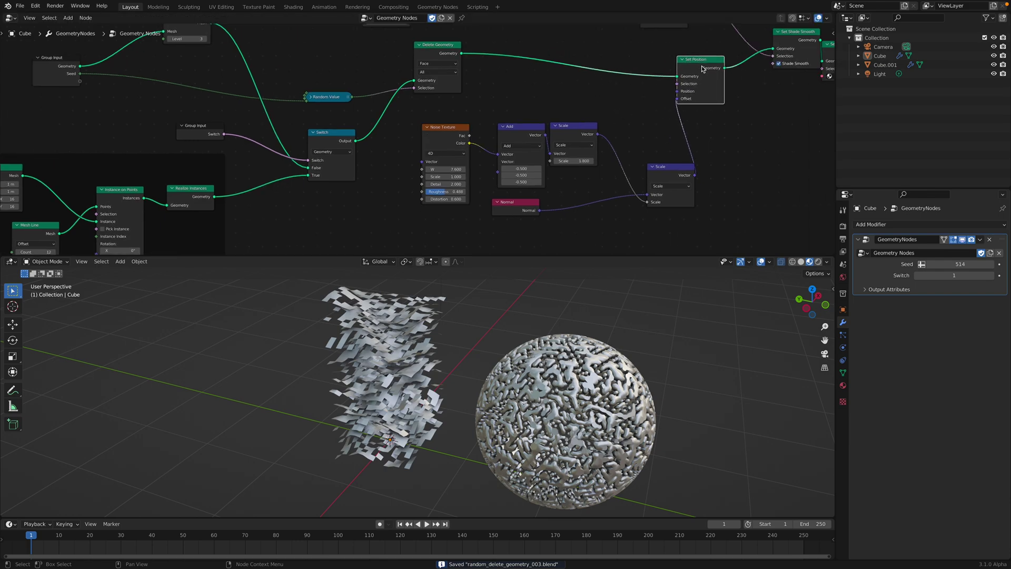
key(m)
mouse_move(392, 349)
middle_down()
mouse_move(432, 319)
mouse_move(394, 347)
middle_up()
- Add a Solidify modifier with a thickness of 0.07 m to the cube stack and save the file
click(891, 234)
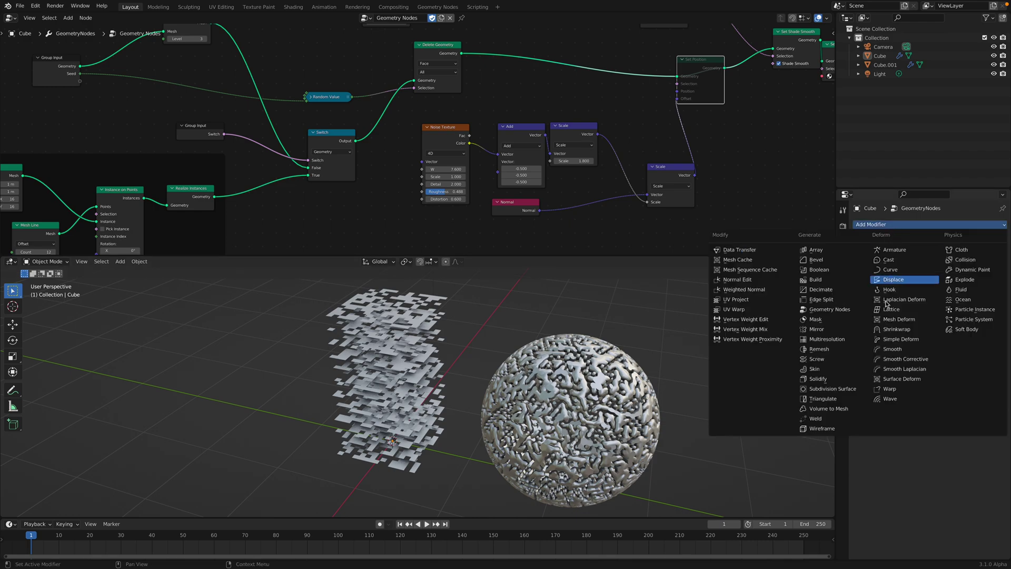
click(845, 383)
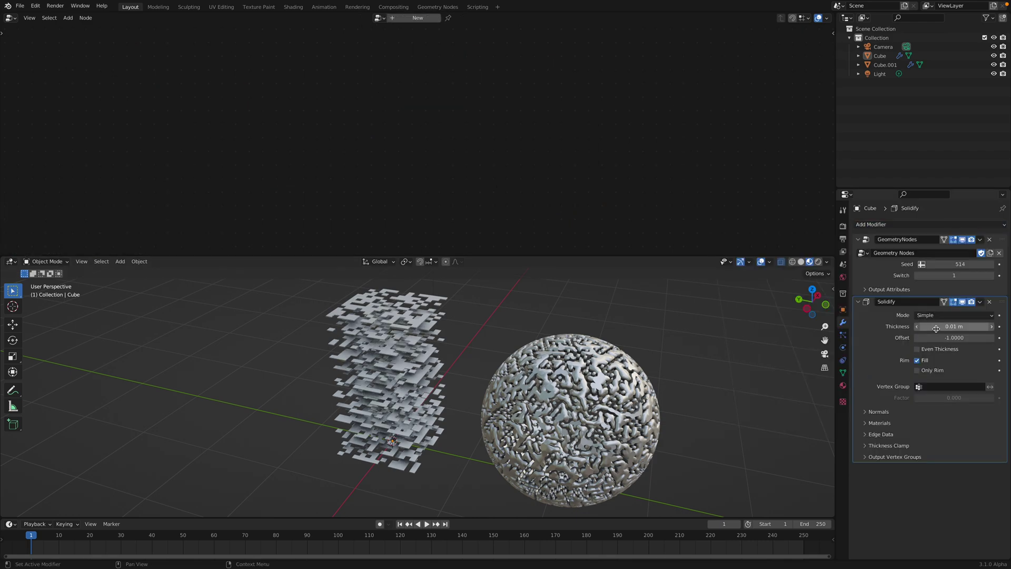
drag(936, 328, 961, 328)
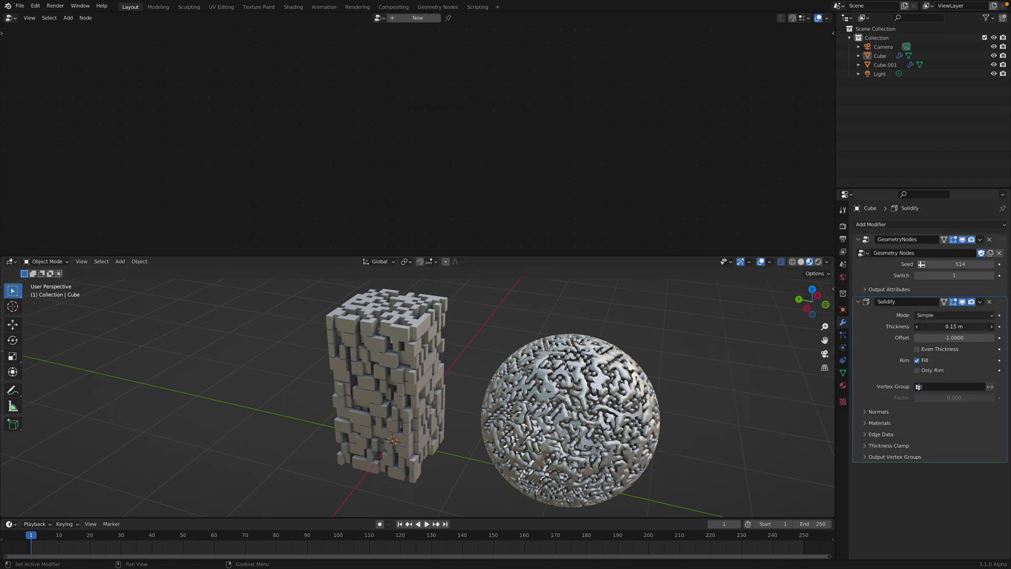
drag(954, 326, 930, 327)
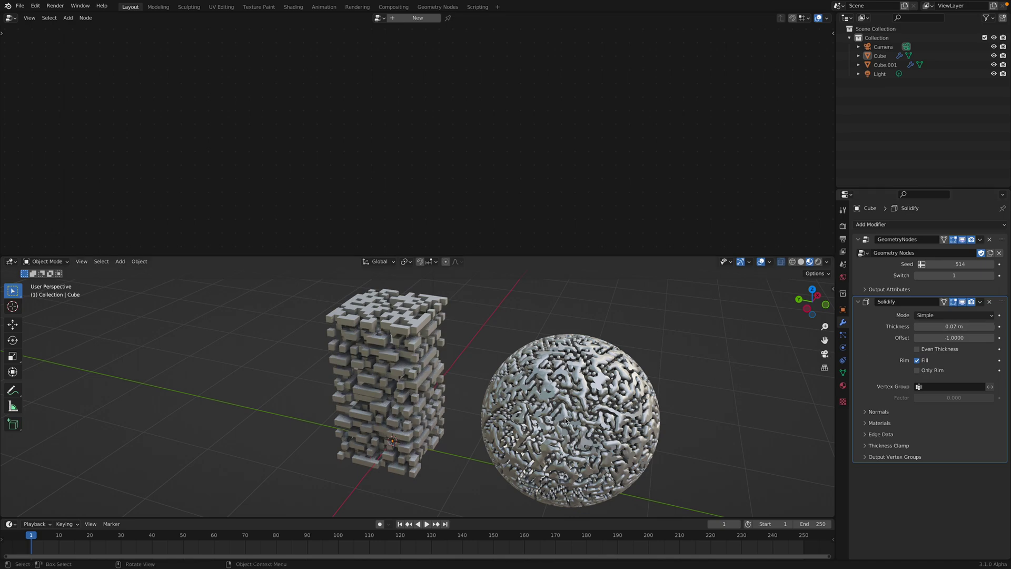
middle_drag(368, 369, 437, 353)
key(ctrl+s)
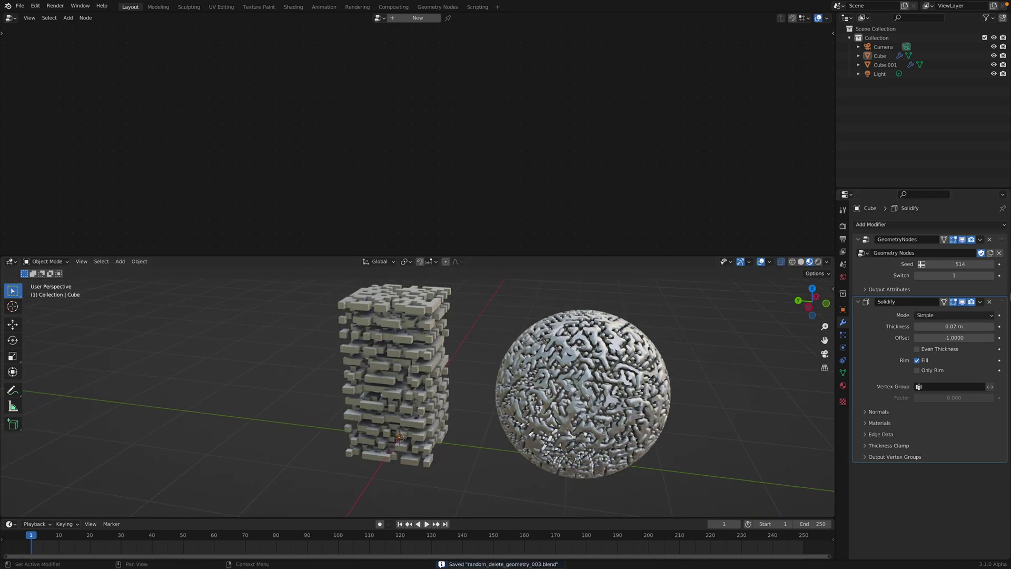
- Add a Monkey mesh to the scene and move it to the free space beside the cube stack, opposite the sphere
mouse_move(953, 276)
mouse_down()
mouse_move(937, 276)
mouse_move(954, 276)
mouse_up()
scroll(275, 342, down, 2)
key(shift+a)
mouse_move(338, 356)
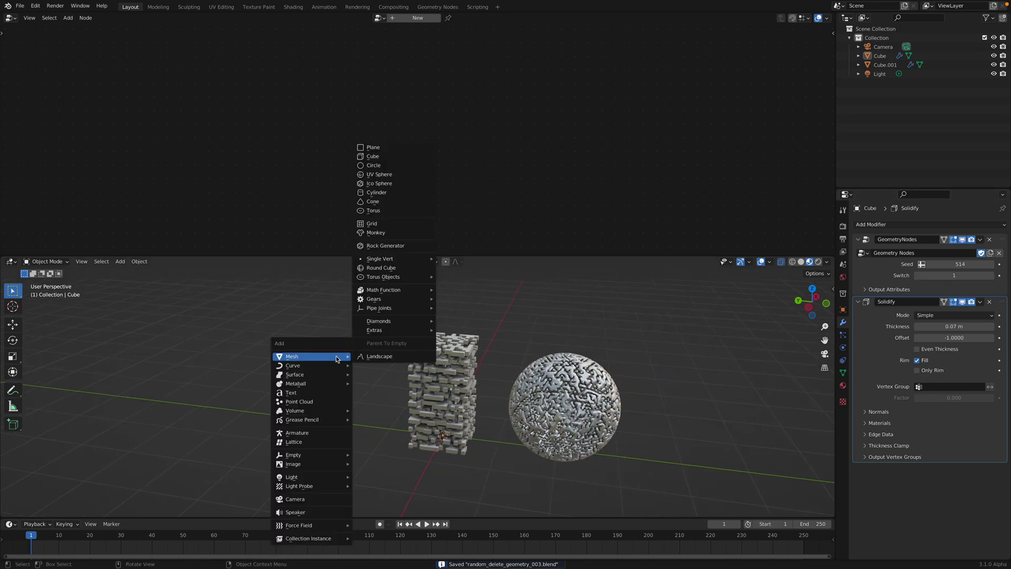
click(381, 235)
drag(442, 363, 287, 328)
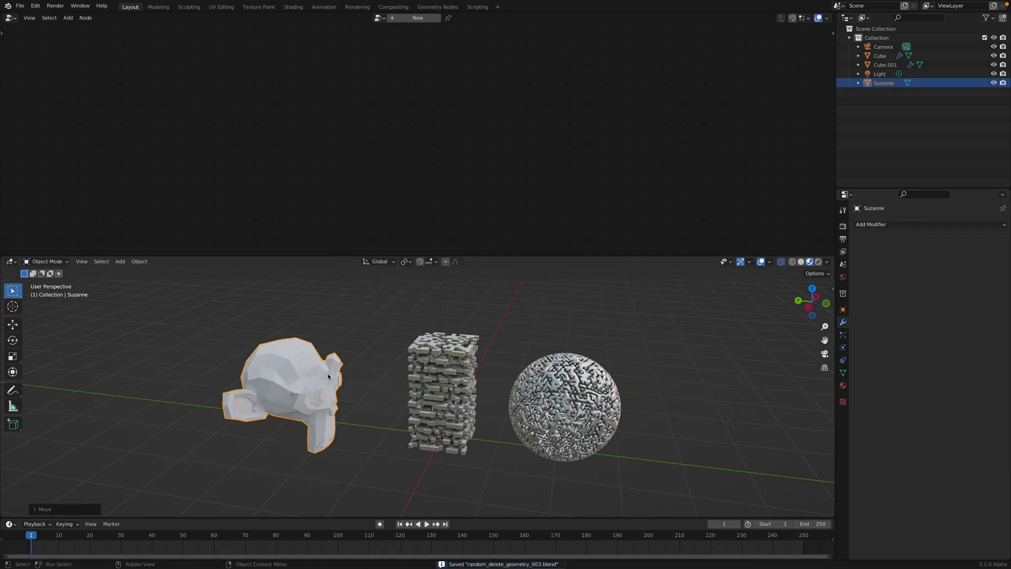
click(357, 347)
- Try to copy modifiers between the cube stack and the monkey with the monkey as active object, and undo the copy
click(414, 352)
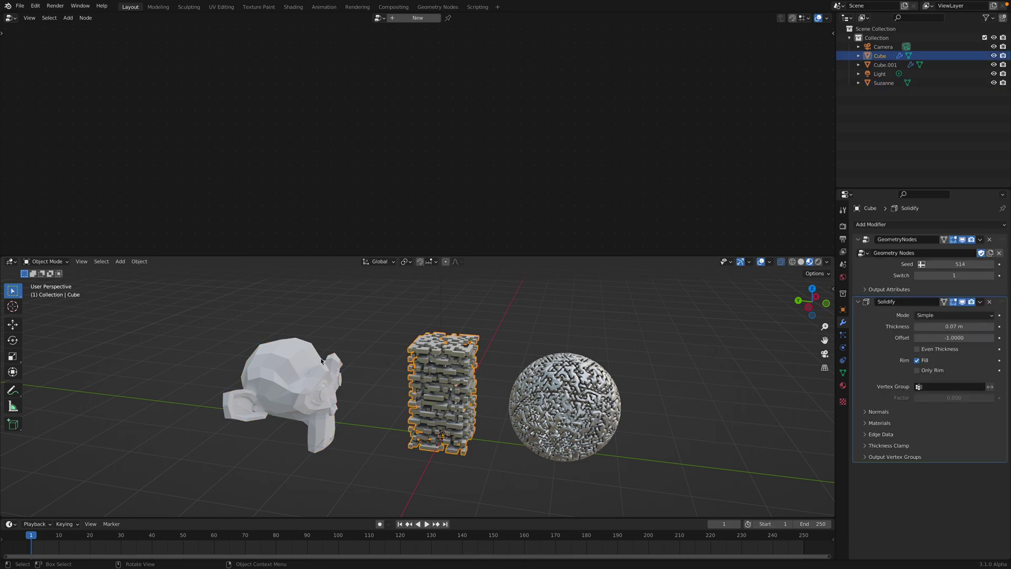
shift+click(300, 361)
key(ctrl+l)
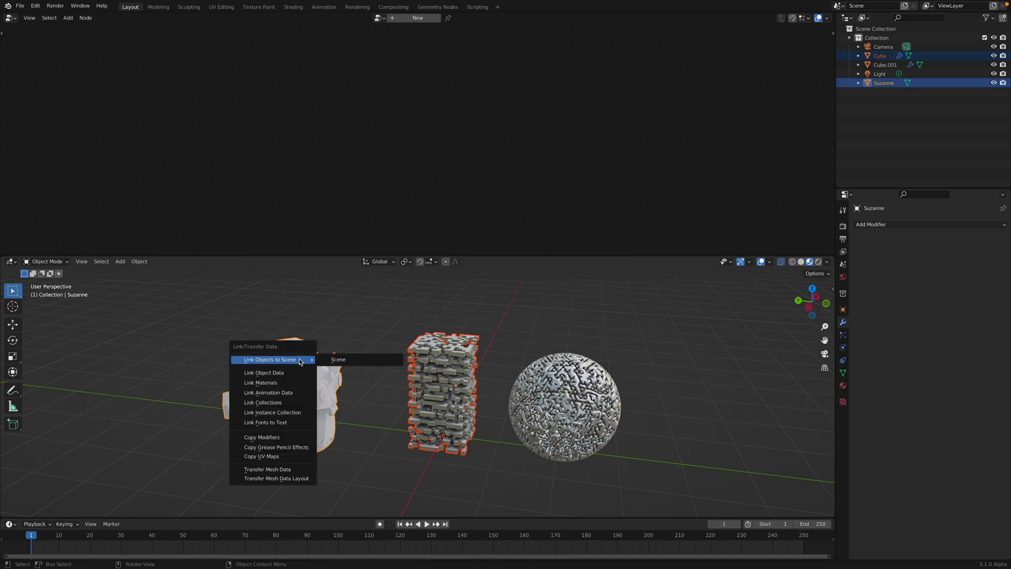
click(287, 438)
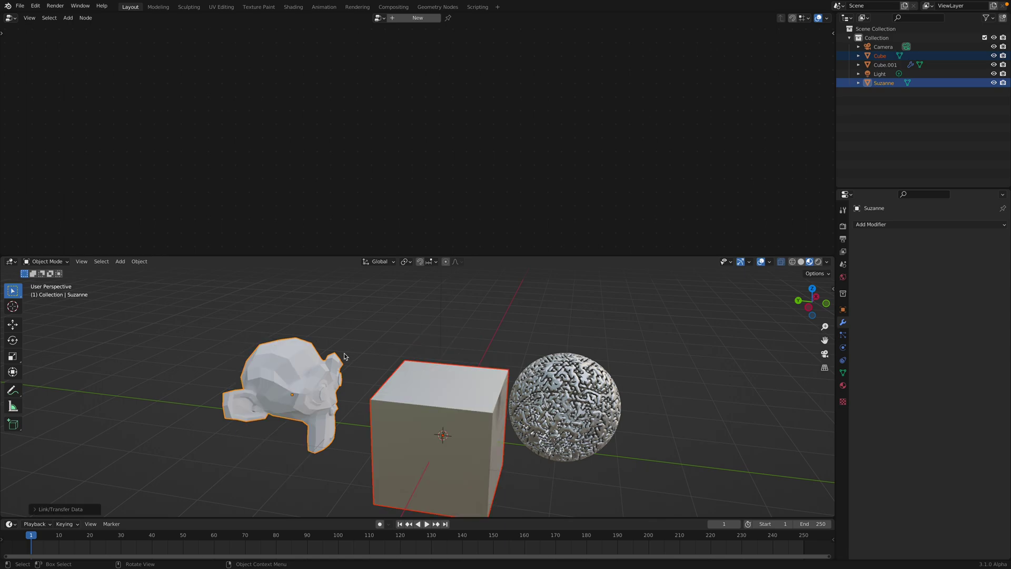
key(ctrl+z)
click(351, 360)
- Copy the cube stack's modifiers to the monkey, with the cube stack as active object, and select only the monkey
click(302, 360)
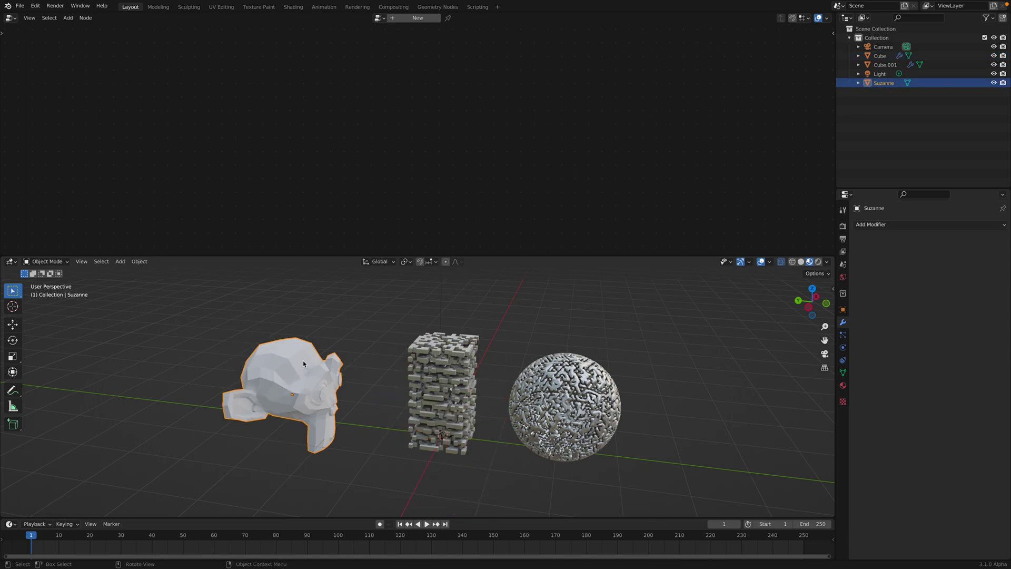
shift+click(416, 352)
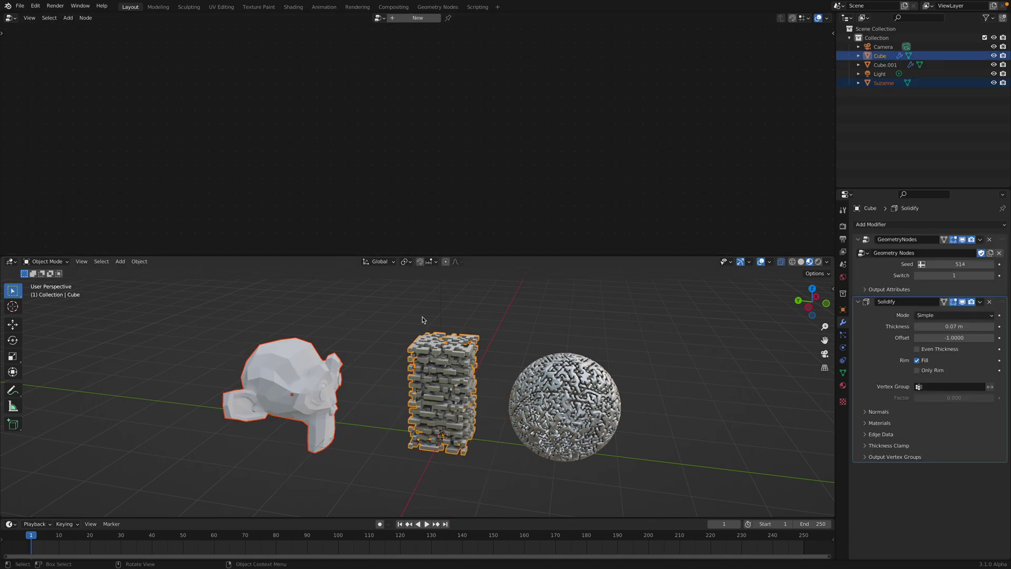
key(ctrl+l)
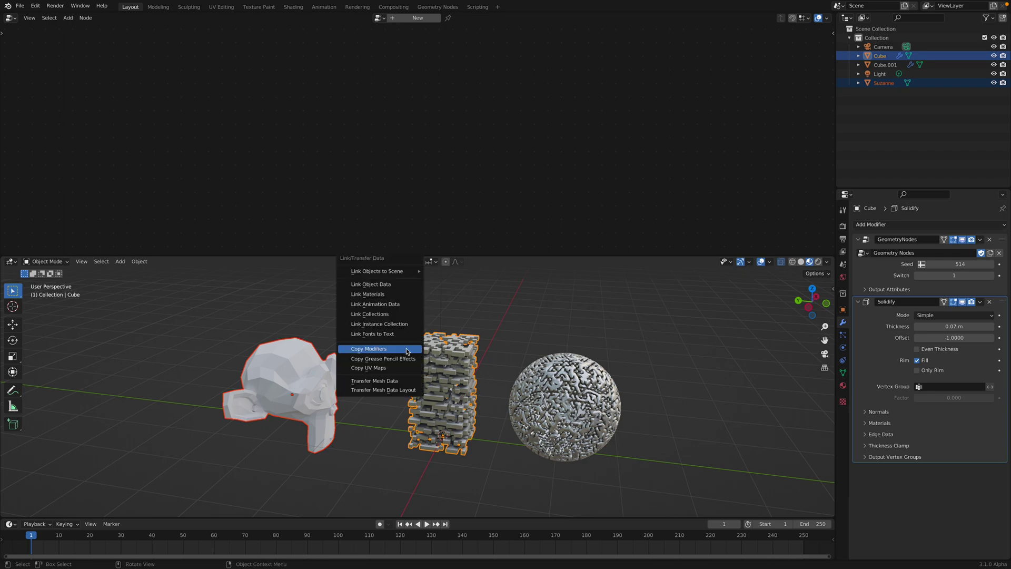
click(406, 349)
click(327, 340)
click(349, 337)
click(302, 331)
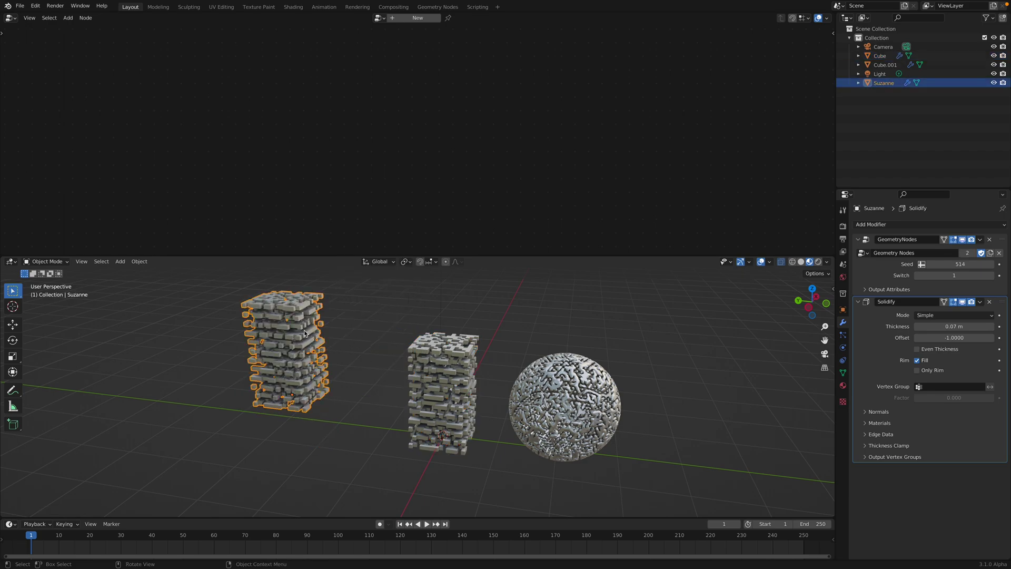
- Set the monkey's geometry nodes Switch value to 0 and deselect the monkey
drag(947, 275, 931, 275)
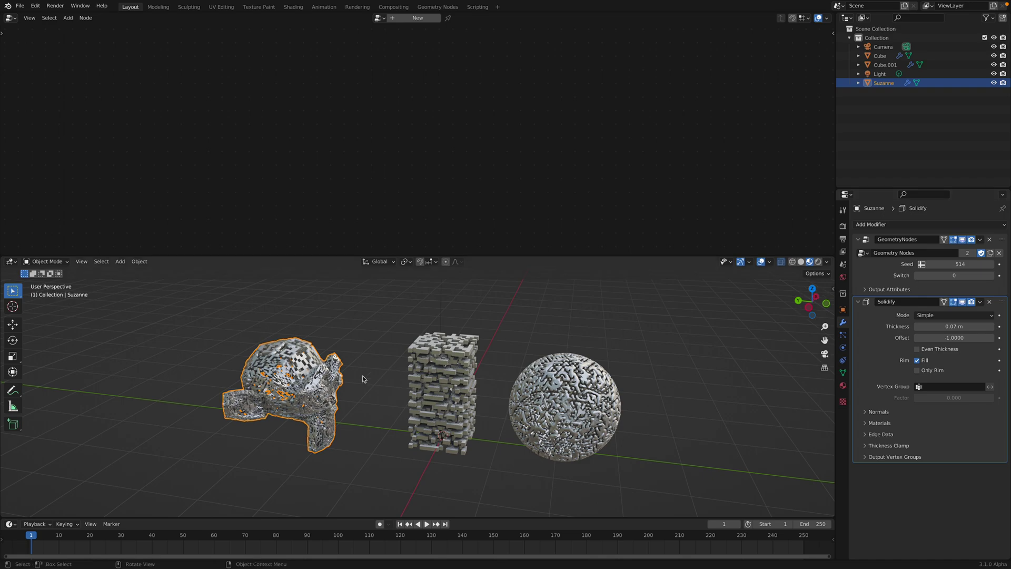
click(343, 331)
scroll(342, 351, up, 5)
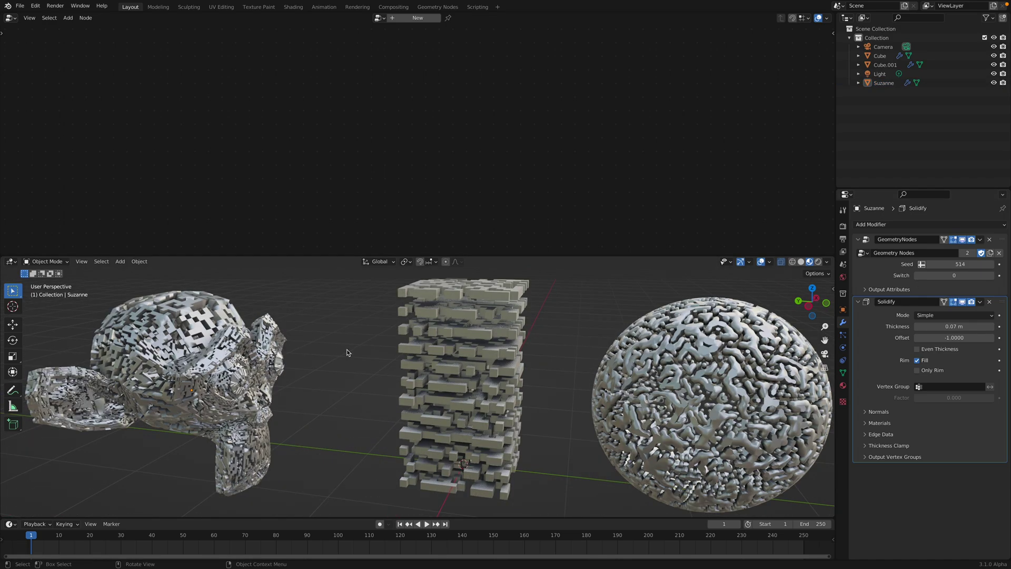
- Delete the monkey from the scene and save the file
click(253, 361)
key(Delete)
drag(253, 361, 253, 360)
shift+middle_drag(505, 374, 392, 354)
scroll(379, 348, down, 1)
key(ctrl+s)
- Select the cube stack, display its geometry nodes tree, and reposition the Group Input node beside Subdivide Mesh
click(406, 355)
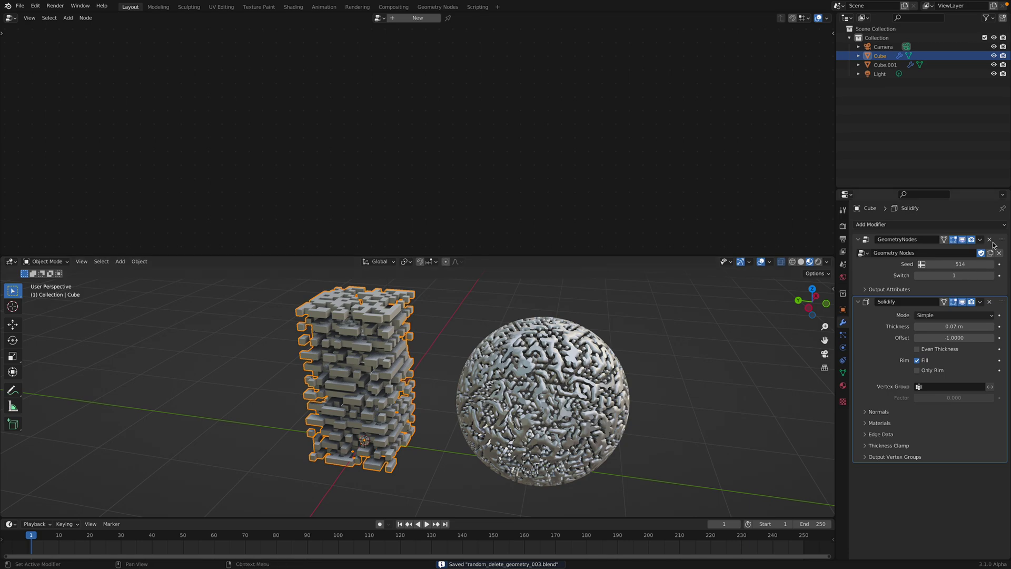
click(994, 246)
middle_drag(220, 157, 313, 180)
scroll(311, 169, down, 1)
drag(184, 101, 197, 86)
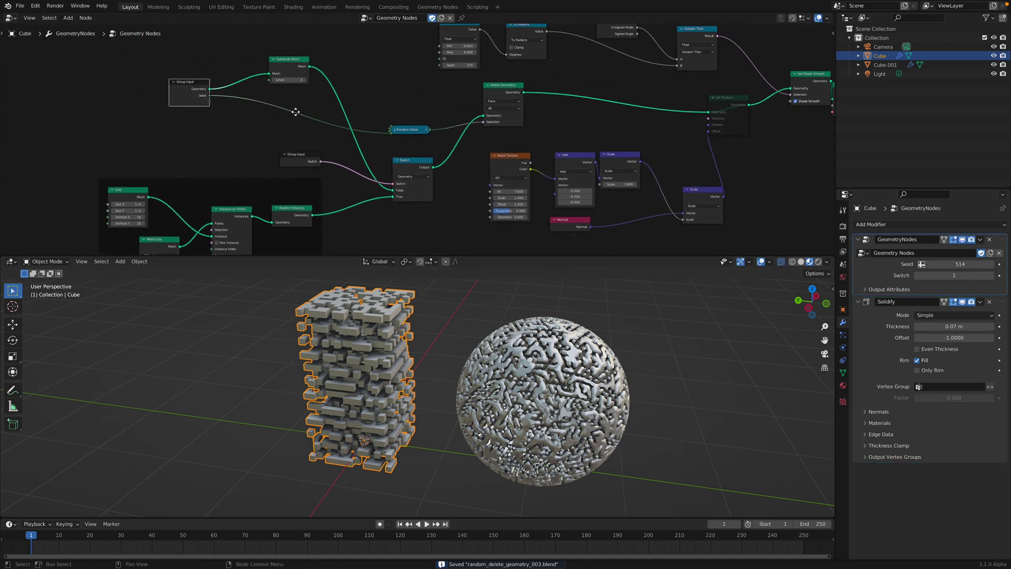
middle_drag(342, 113, 295, 169)
scroll(325, 151, up, 1)
middle_drag(395, 348, 390, 353)
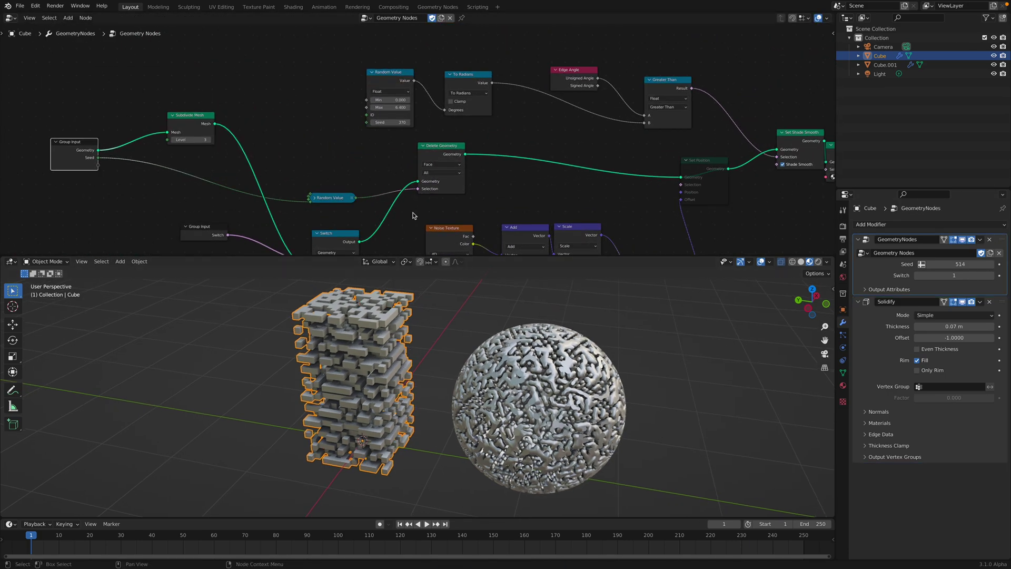
- Spread out the Random Value, To Radians and Edge Angle nodes and move Set Shade Smooth clear of Set Material
scroll(418, 173, up, 1)
drag(482, 61, 493, 61)
drag(389, 61, 413, 56)
middle_drag(487, 78, 433, 91)
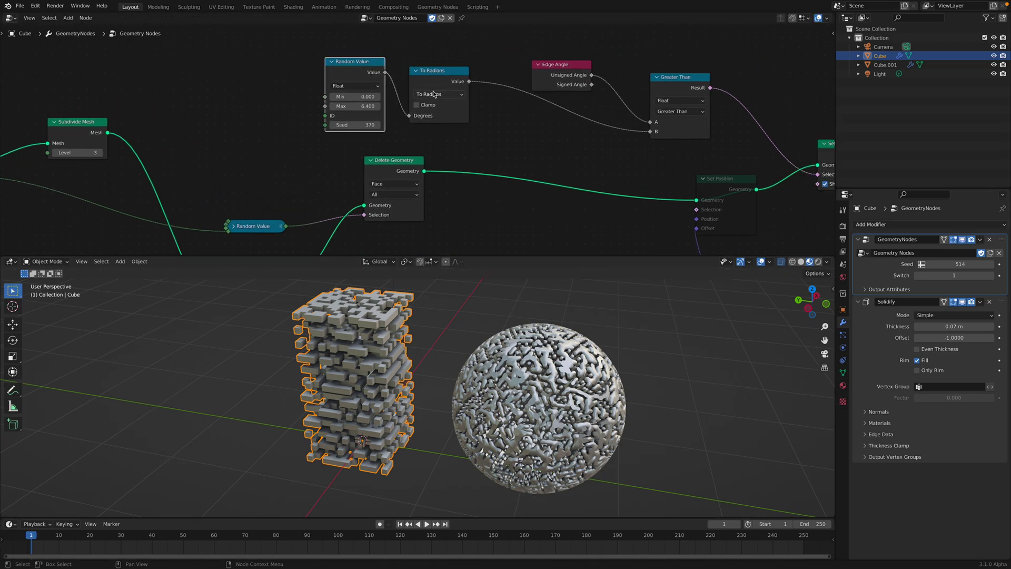
drag(440, 72, 456, 66)
click(579, 66)
drag(579, 66, 591, 51)
middle_drag(619, 87, 535, 68)
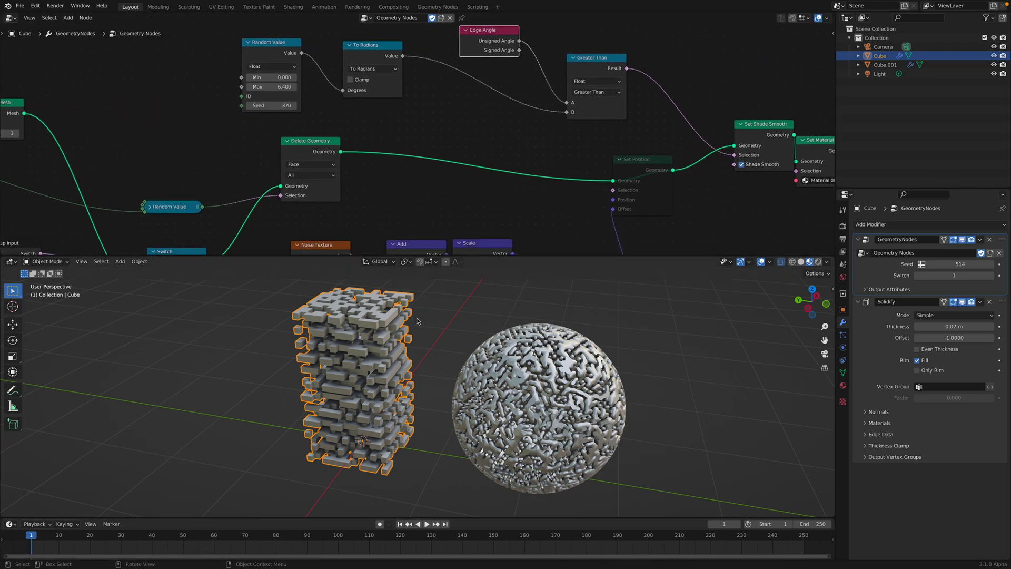
scroll(352, 365, up, 2)
middle_drag(497, 210, 459, 194)
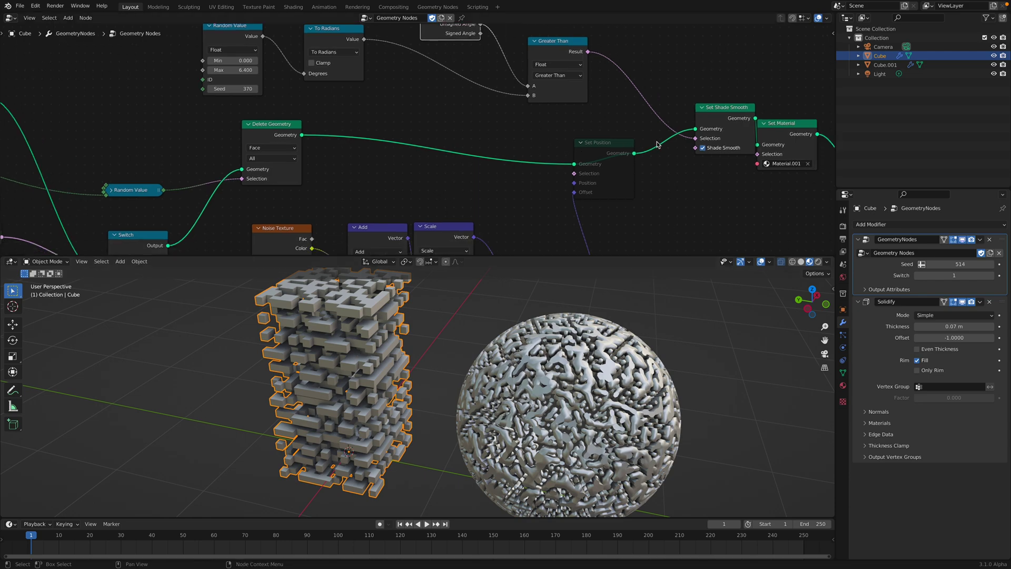
drag(716, 116, 681, 107)
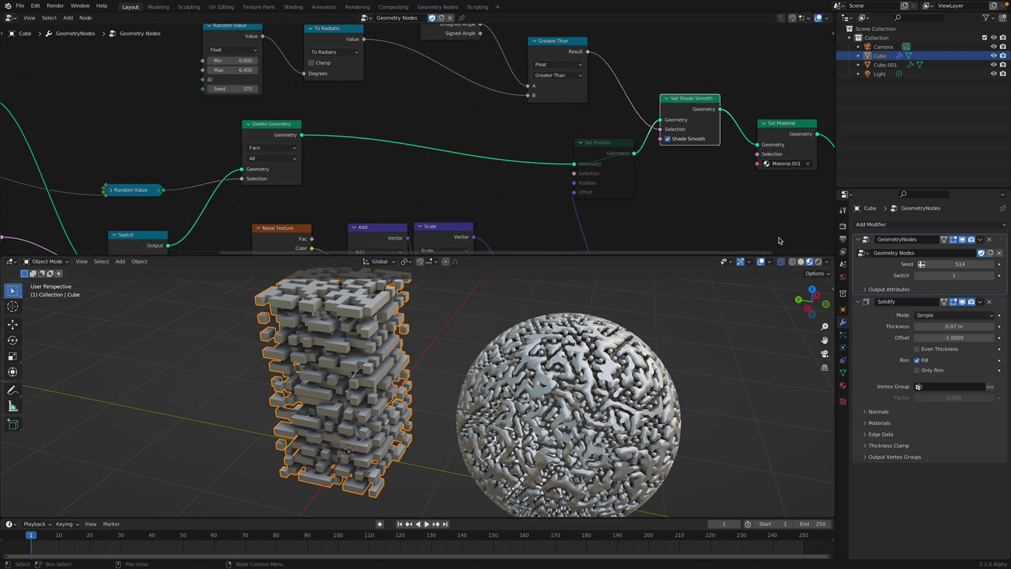
- Preview the objects in rendered shading and return to material preview
click(819, 261)
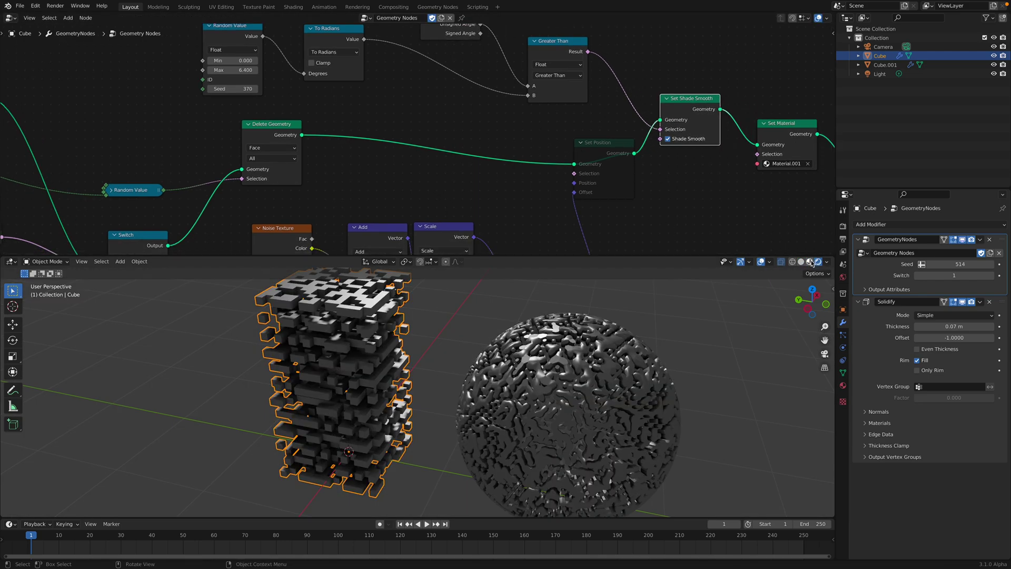
click(810, 262)
middle_drag(686, 149, 682, 153)
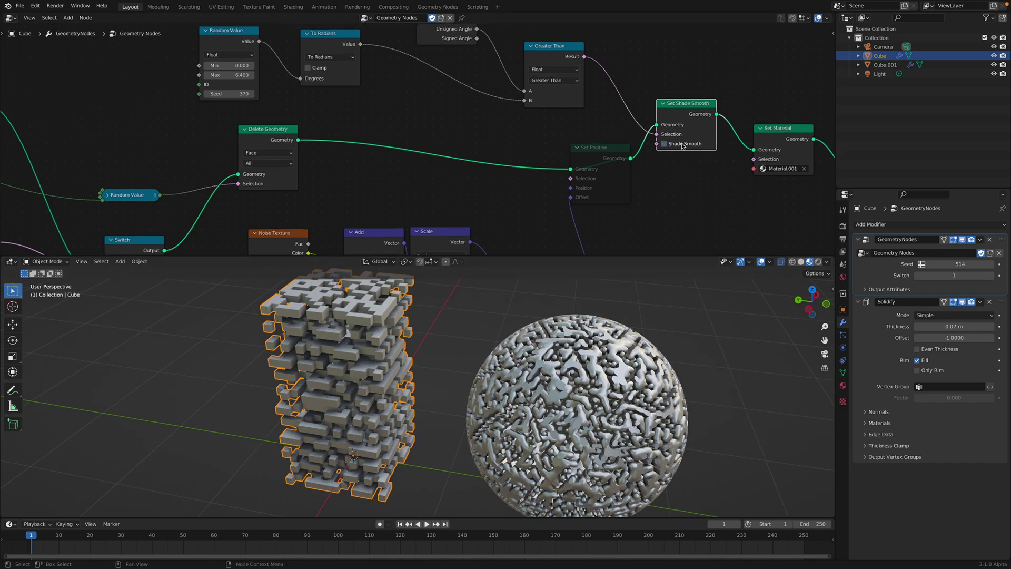
- Group the edge-angle nodes closer together, disconnect To Radians from Greater Than, and link Edge Angle's unsigned angle to input B
drag(688, 115, 686, 97)
middle_drag(686, 97, 698, 105)
mouse_move(254, 85)
mouse_down()
mouse_move(295, 84)
mouse_move(251, 84)
mouse_move(269, 84)
mouse_move(253, 84)
mouse_move(252, 102)
mouse_up()
drag(352, 51, 449, 82)
drag(238, 44, 338, 58)
middle_drag(407, 94, 375, 123)
drag(421, 57, 401, 52)
drag(504, 136, 499, 105)
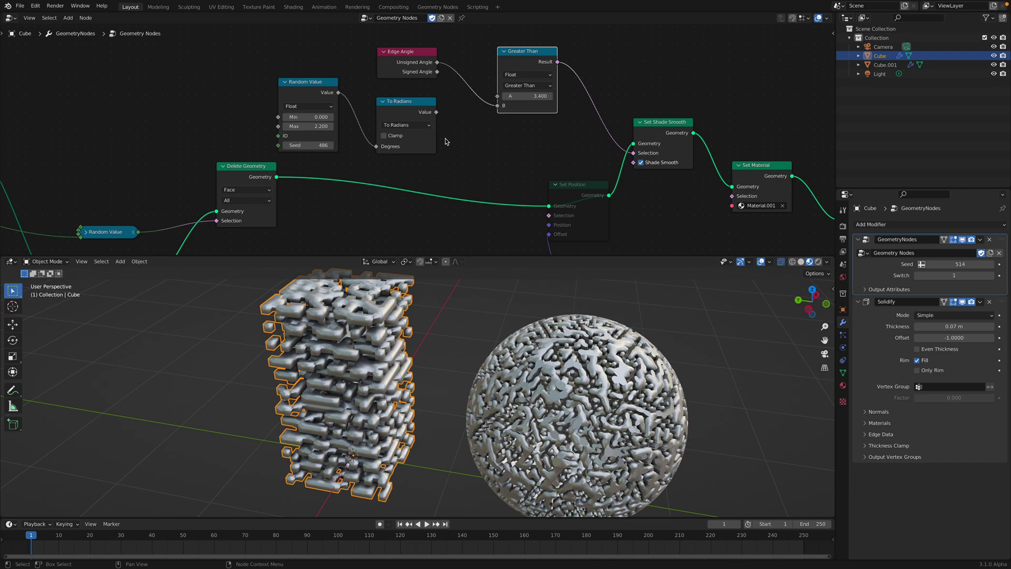
- Set the maximum of the Random Value node feeding To Radians to 90.6 and its seed to 562, and save
drag(318, 143, 328, 142)
drag(316, 127, 337, 126)
middle_drag(347, 307, 378, 347)
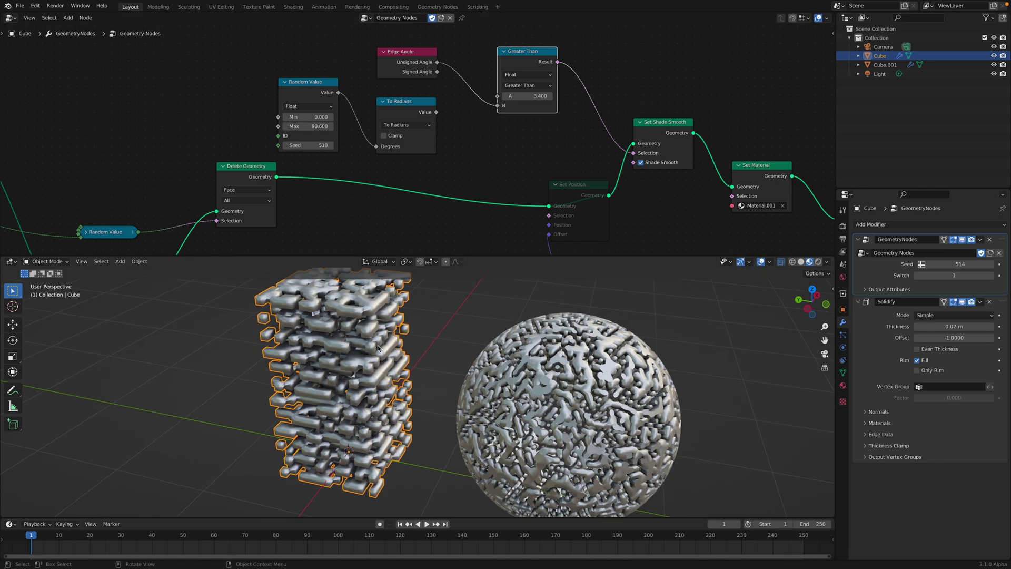
drag(312, 145, 337, 145)
key(ctrl+s)
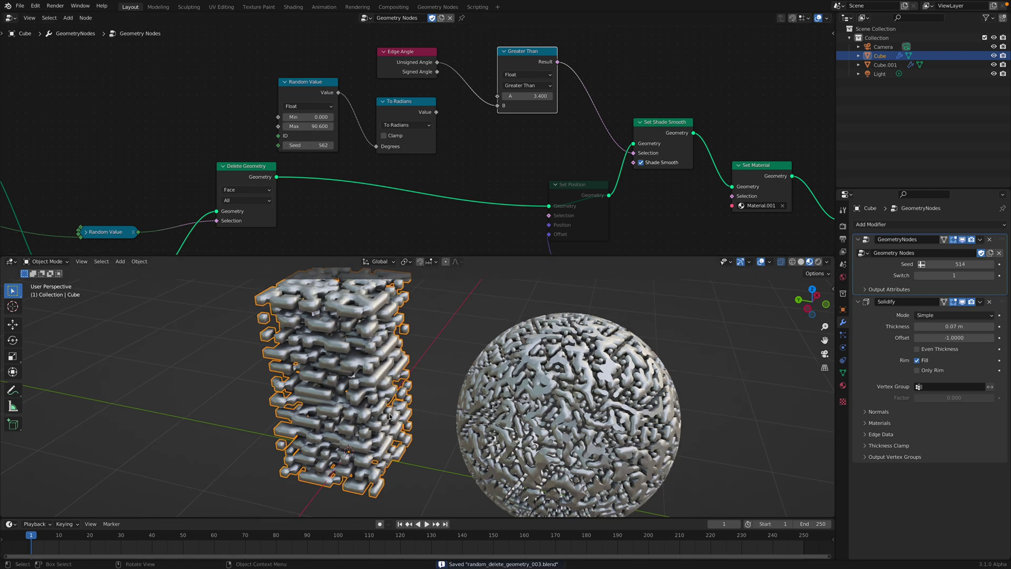
- Toggle the Set Position node's muting to compare its effect, and leave the node muted
middle_drag(565, 164, 473, 162)
click(487, 182)
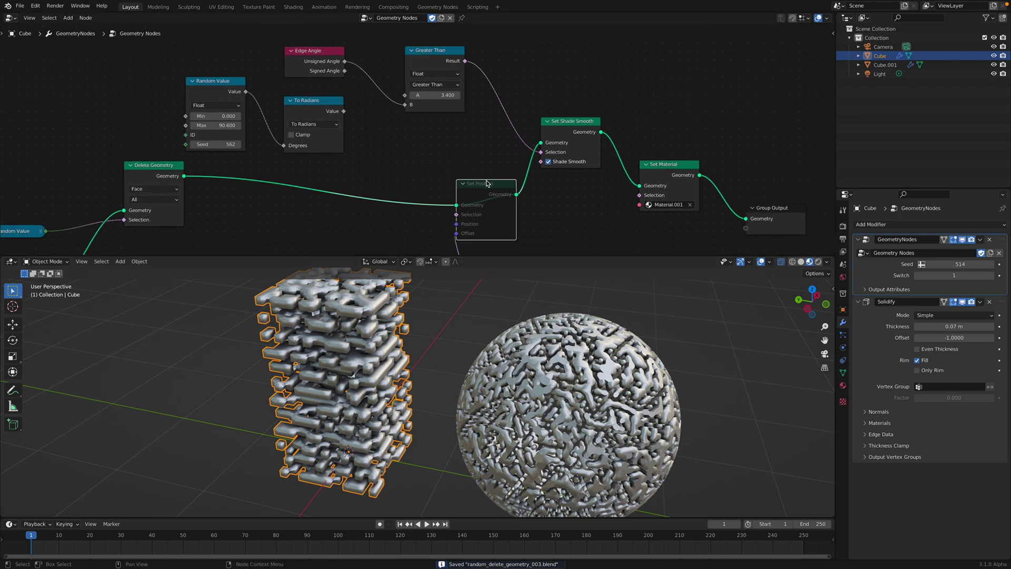
key(m)
key(m)
key(m)
key(m)
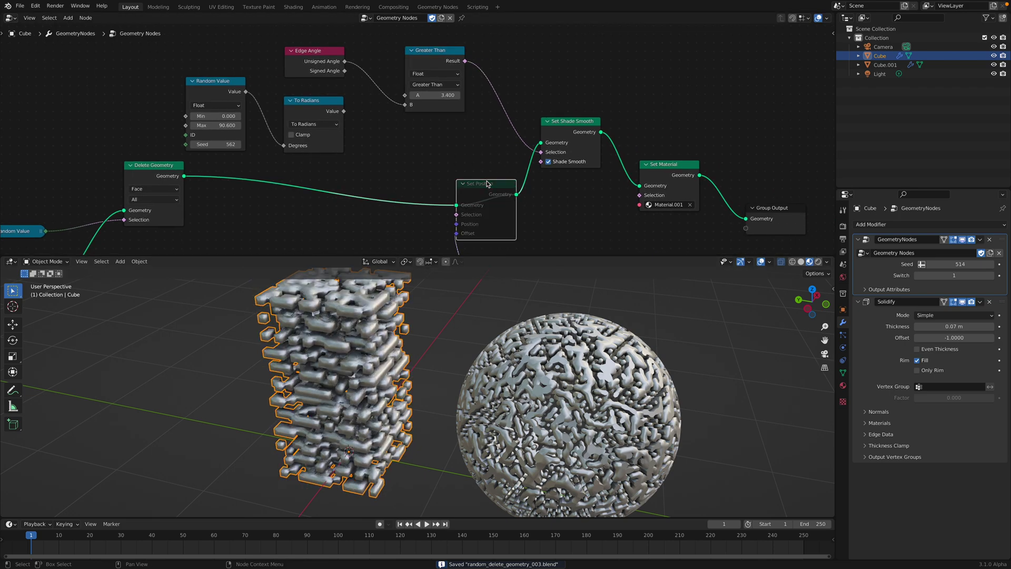
- Move Set Shade Smooth, Set Material and Group Output away from Set Position to make room, and save the file
drag(569, 127, 616, 85)
drag(666, 163, 717, 123)
middle_drag(680, 133, 588, 122)
drag(698, 196, 763, 145)
key(ctrl+s)
drag(529, 74, 541, 90)
drag(626, 119, 643, 116)
key(shift+a)
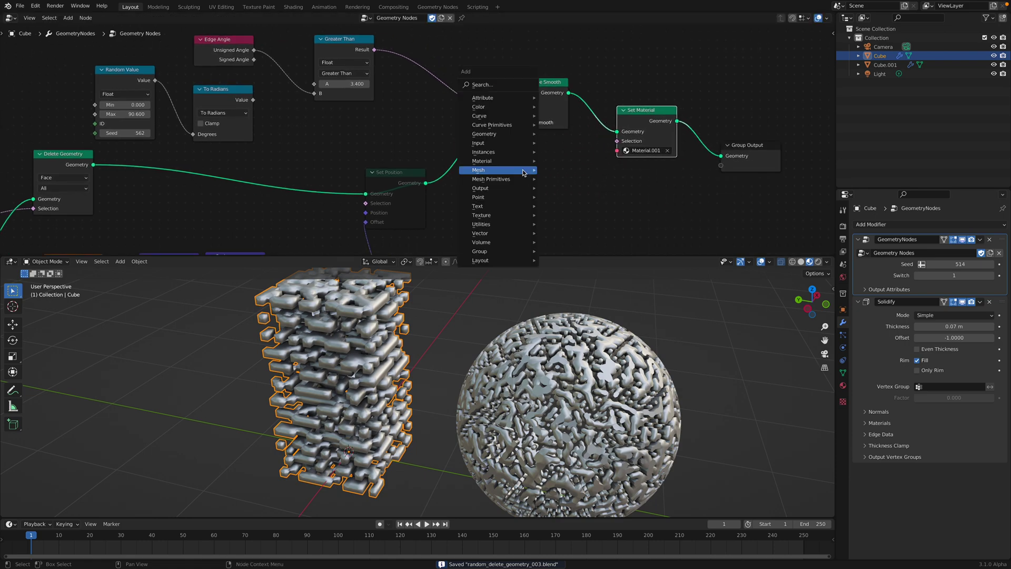
click(513, 85)
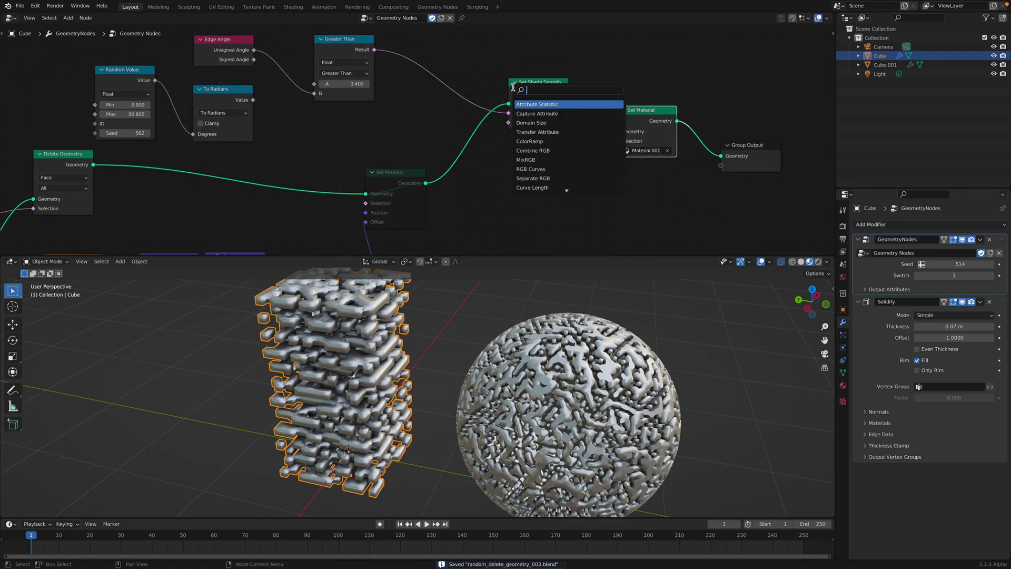
text(sub)
key(Return)
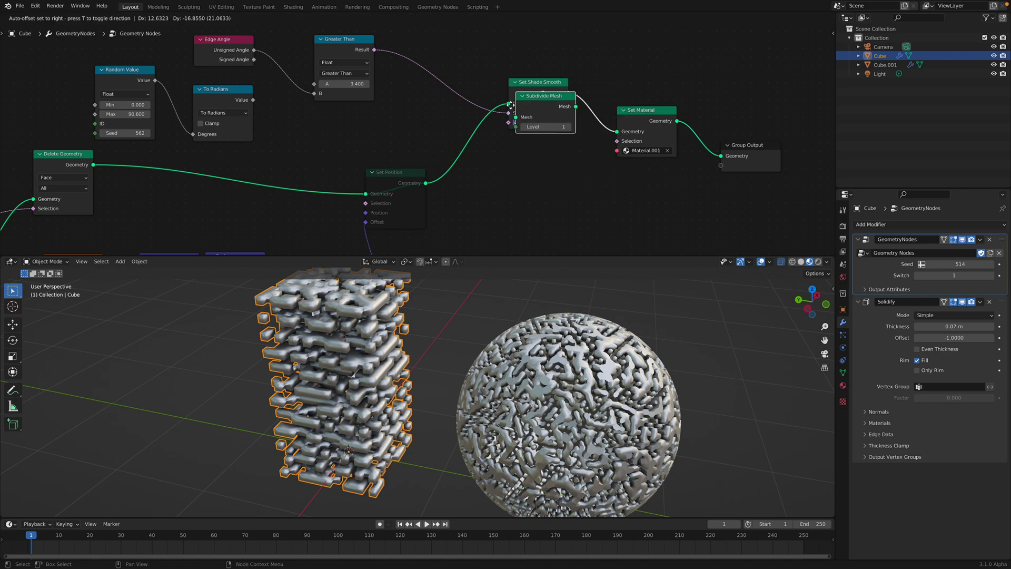
click(537, 165)
key(x)
- Add a Subdivision Surface node and insert it between Set Position and Set Shade Smooth
key(shift+a)
click(511, 154)
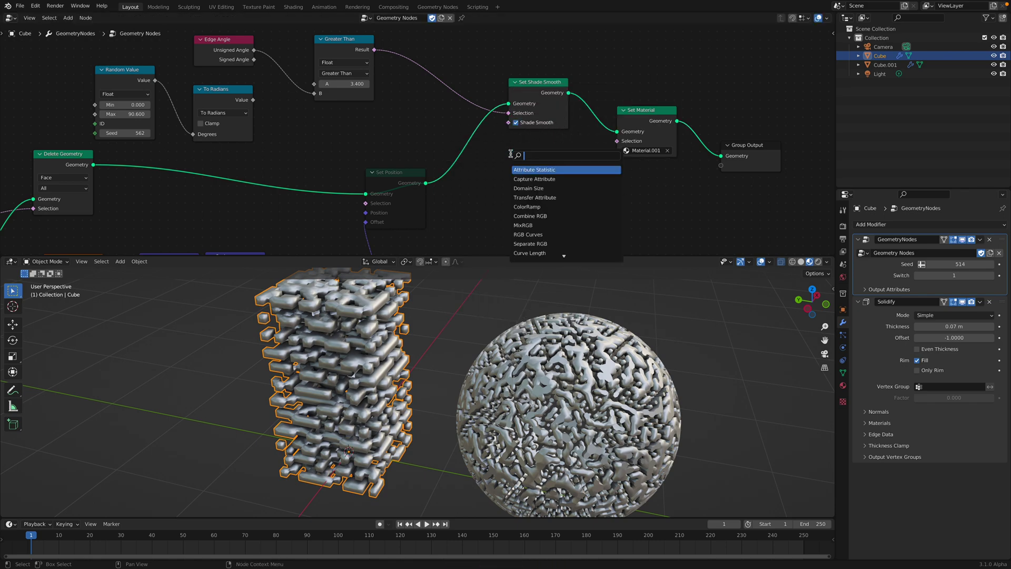
text(sub)
key(Down)
key(Down)
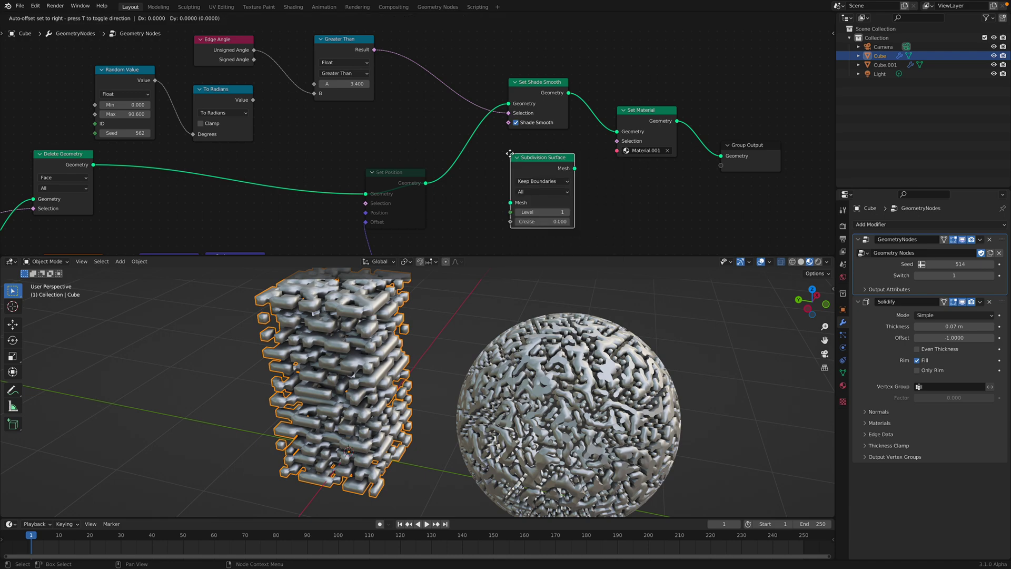
key(Return)
click(460, 135)
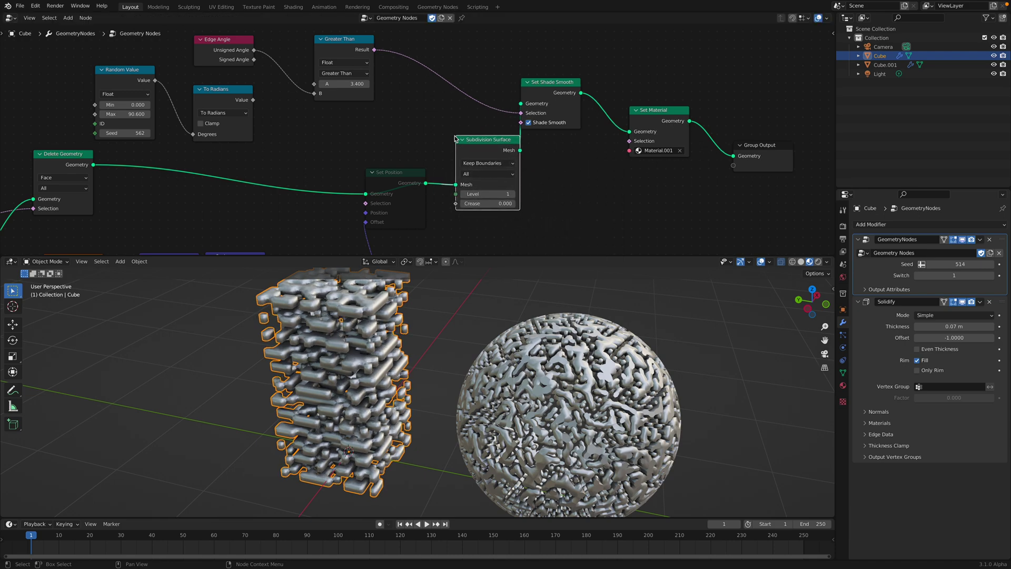
- Connect To Radians to Greater Than's input A, and set the Random Value's maximum to 33.2 and seed to 714
drag(343, 83, 400, 84)
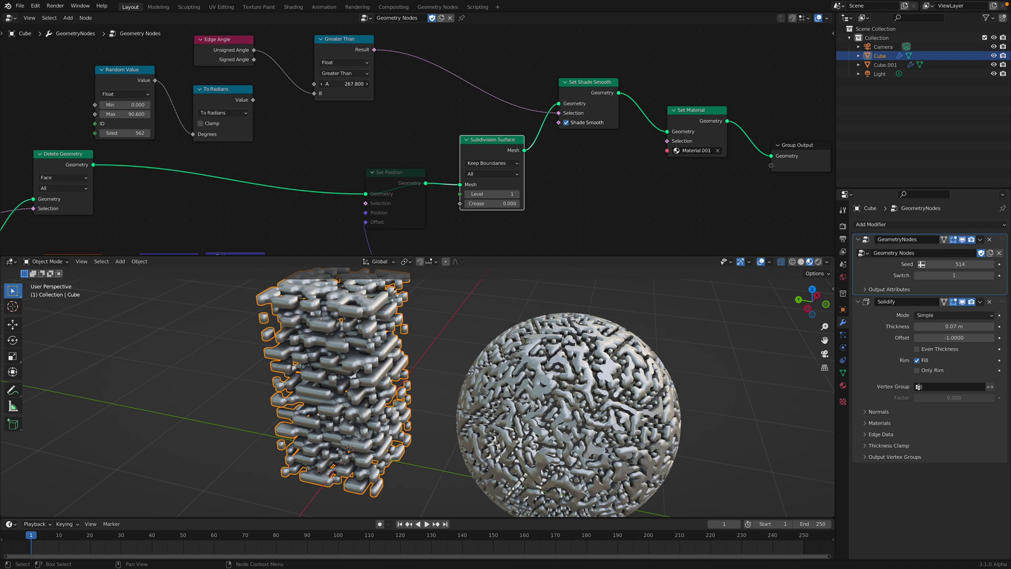
drag(253, 99, 314, 84)
drag(124, 114, 174, 114)
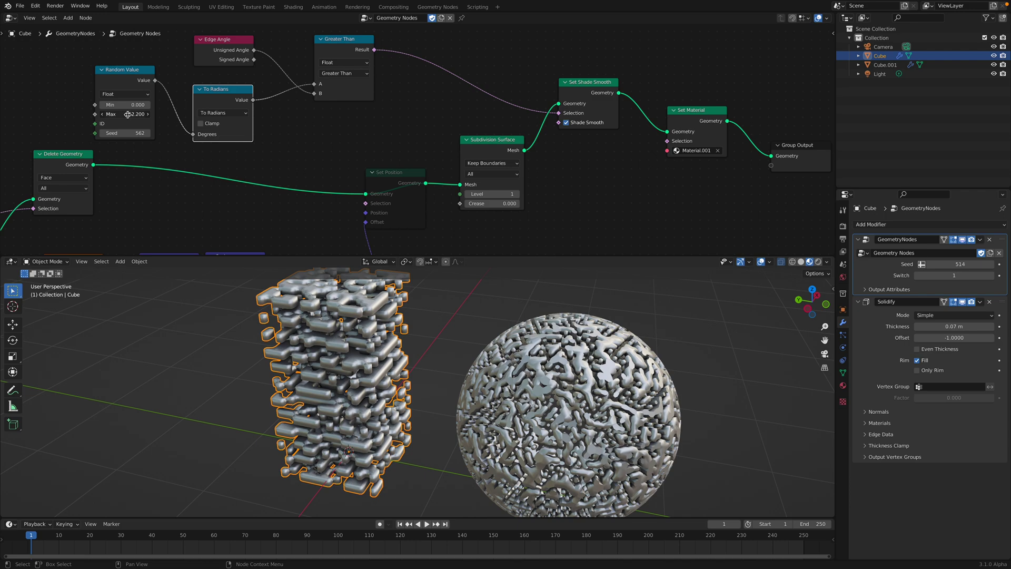
key(Return)
drag(124, 133, 152, 115)
- Rewire Greater Than so that Edge Angle's unsigned angle feeds input A and To Radians feeds input B
drag(314, 84, 315, 94)
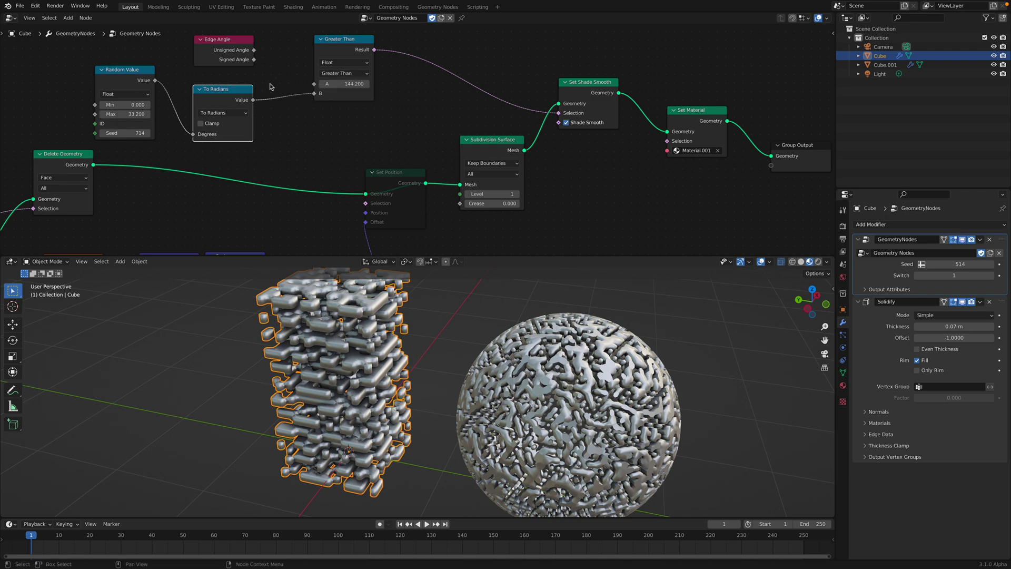
drag(254, 50, 315, 84)
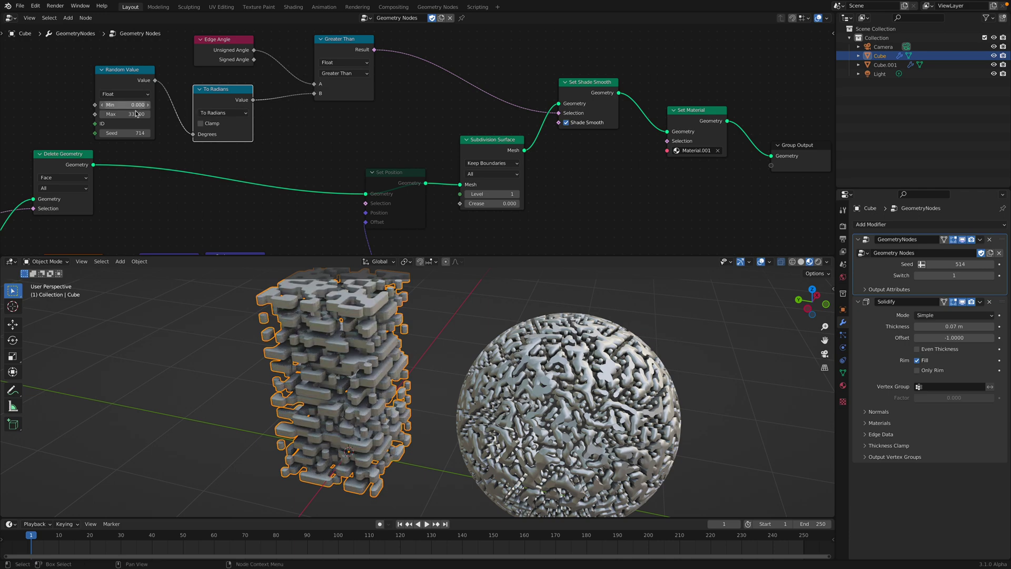
middle_drag(389, 287, 403, 295)
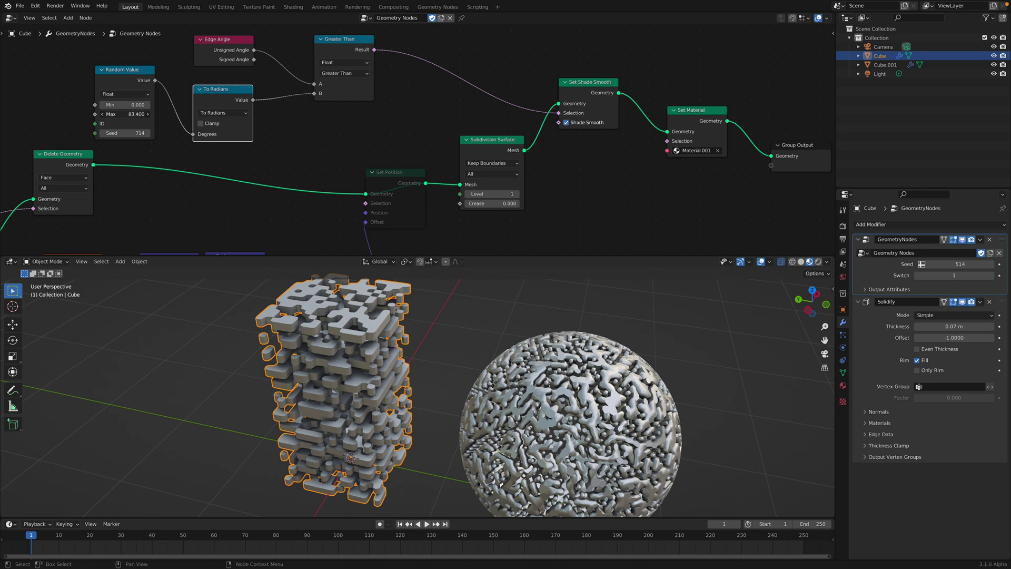
- Set the Random Value feeding To Radians to minimum -1.8, maximum 0.6 and seed 576, and save the file
mouse_move(129, 114)
mouse_down()
mouse_move(114, 114)
mouse_move(138, 114)
mouse_move(130, 113)
mouse_up()
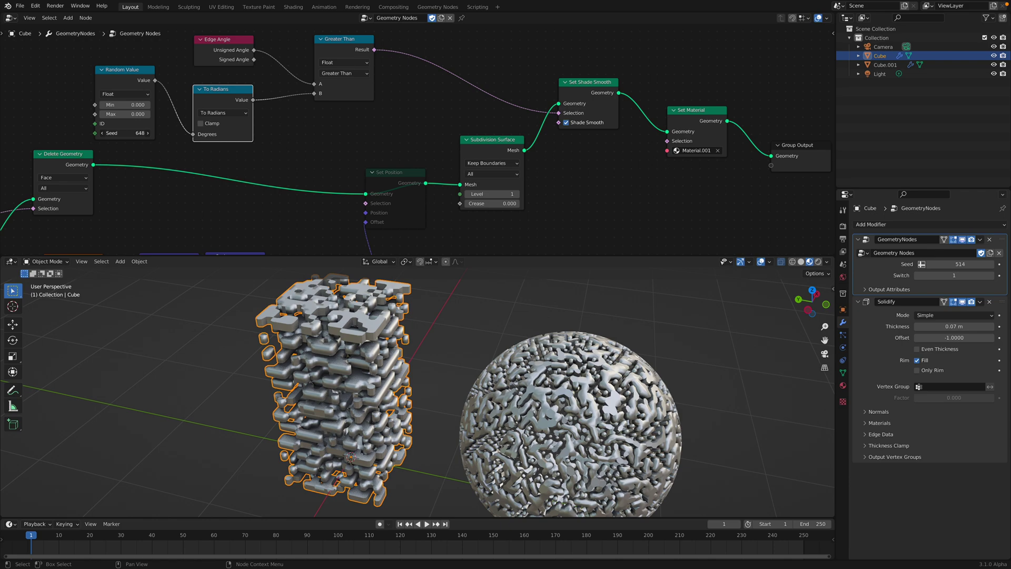
mouse_move(127, 114)
mouse_down()
mouse_move(139, 113)
mouse_move(133, 104)
mouse_move(126, 114)
mouse_move(138, 133)
mouse_up()
key(ctrl+s)
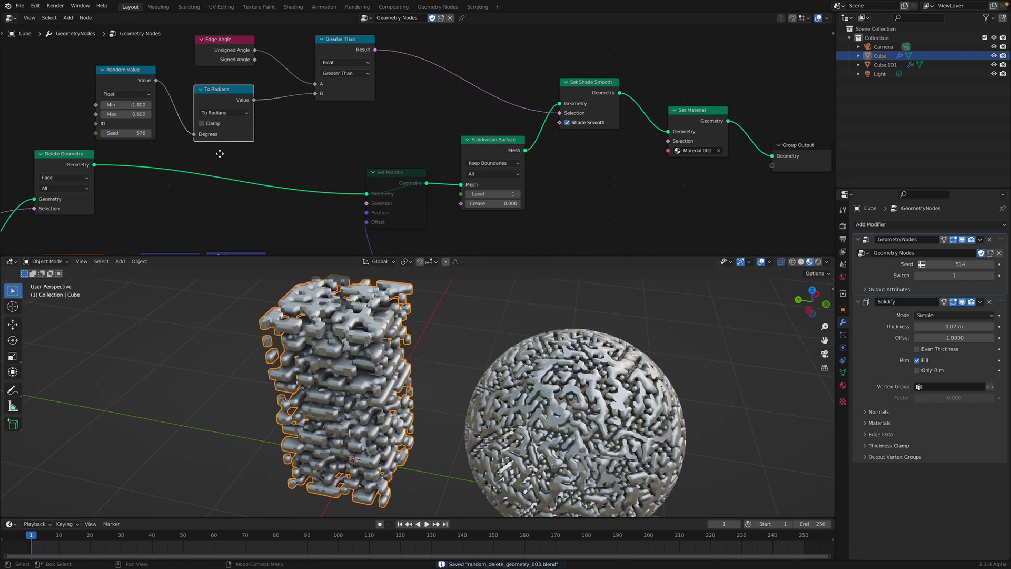
- Move Random Value aside, disconnect it from To Radians, and set the Degrees value to 6.1
middle_drag(194, 136, 206, 139)
drag(152, 82, 129, 71)
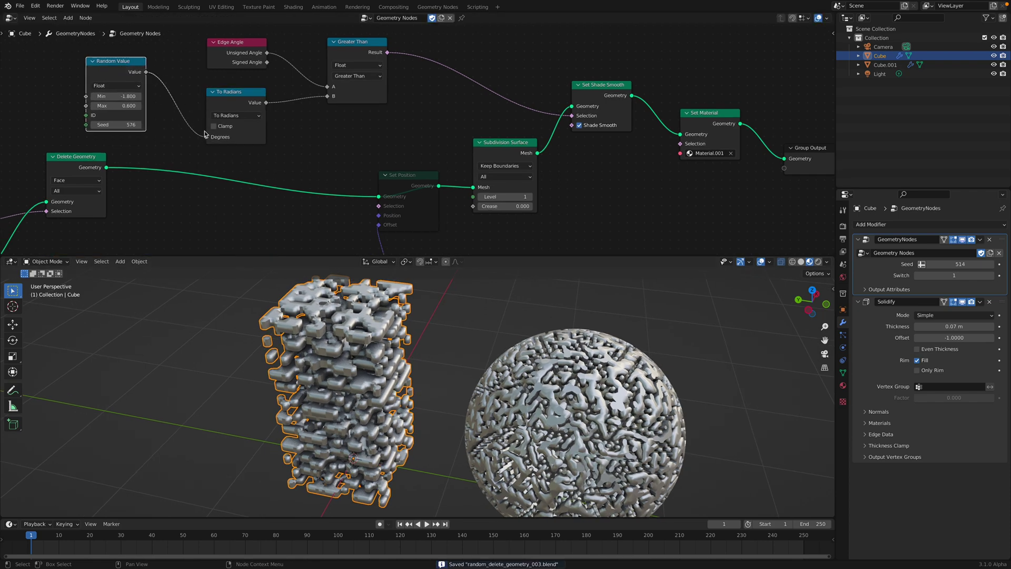
drag(206, 138, 224, 138)
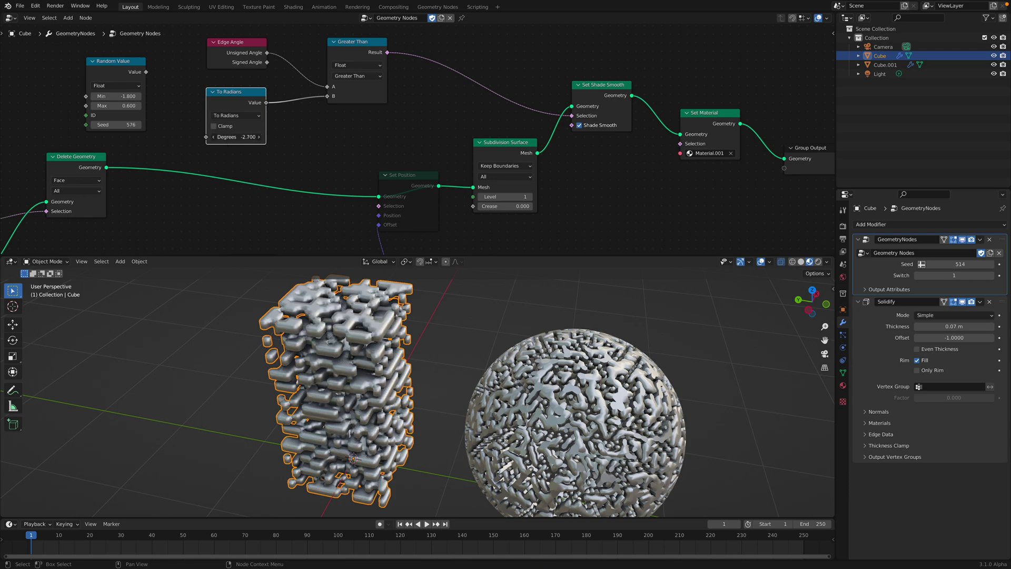
drag(228, 137, 235, 137)
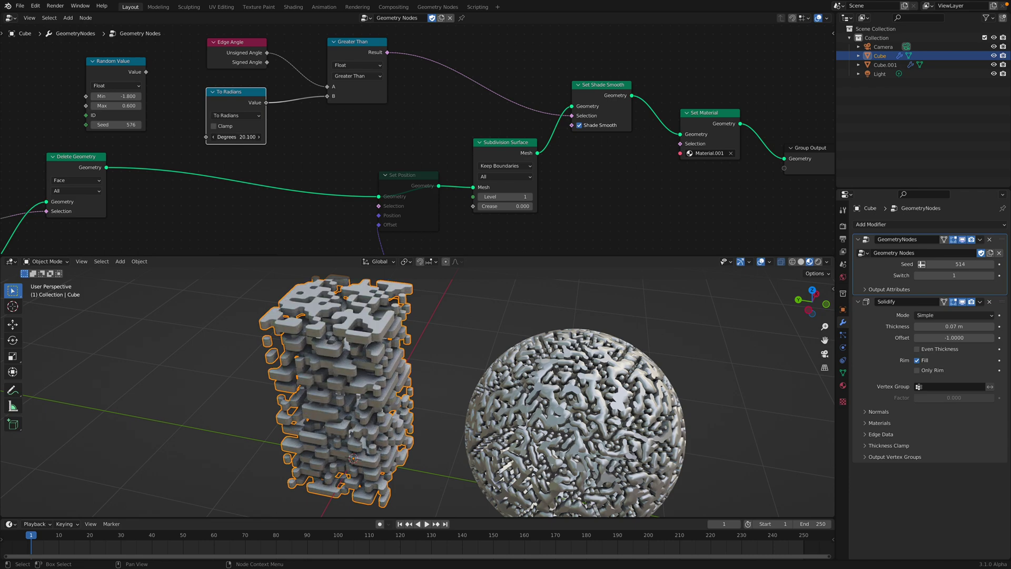
- Inspect the shading on top of the cube stack up close and set To Radians' Degrees value to -5.9
scroll(453, 397, up, 5)
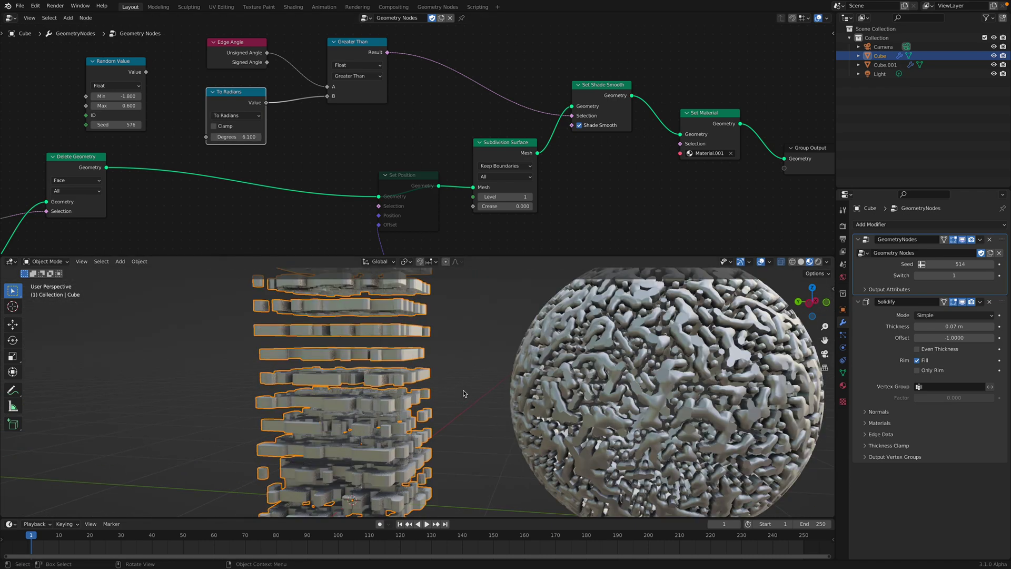
scroll(445, 414, up, 3)
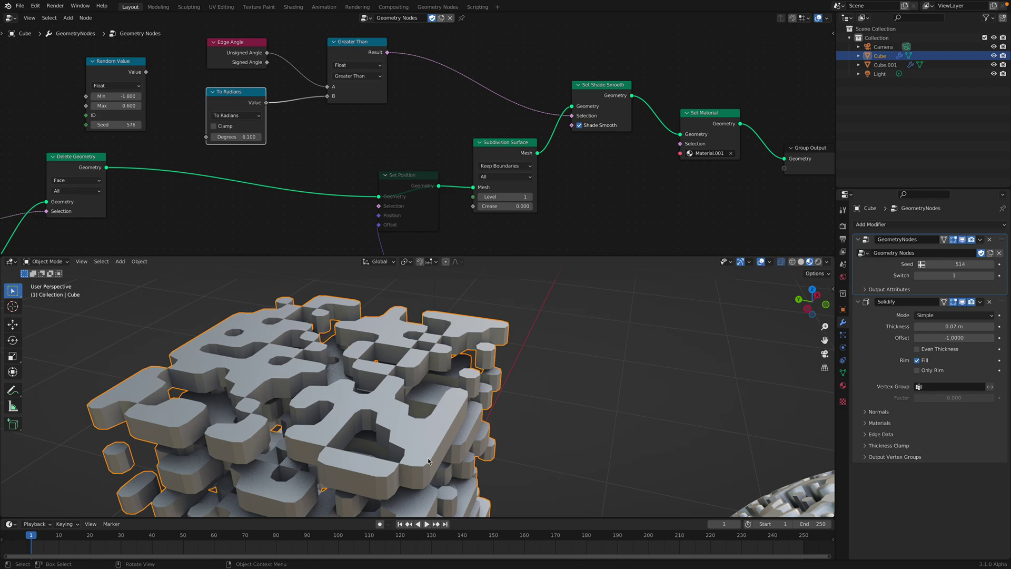
shift+middle_drag(445, 414, 457, 380)
drag(243, 137, 180, 137)
scroll(425, 434, down, 3)
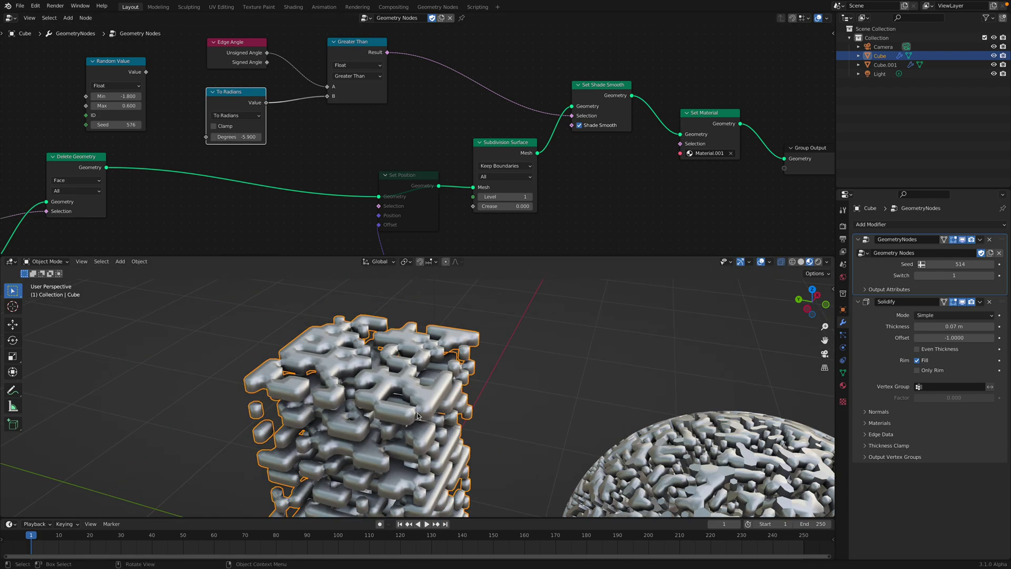
- Try feeding Greater Than's A from To Radians and B from the signed edge angle, with Degrees at -5.3
mouse_move(308, 403)
middle_down()
mouse_move(316, 365)
mouse_move(322, 390)
mouse_move(309, 404)
middle_up()
drag(239, 137, 303, 137)
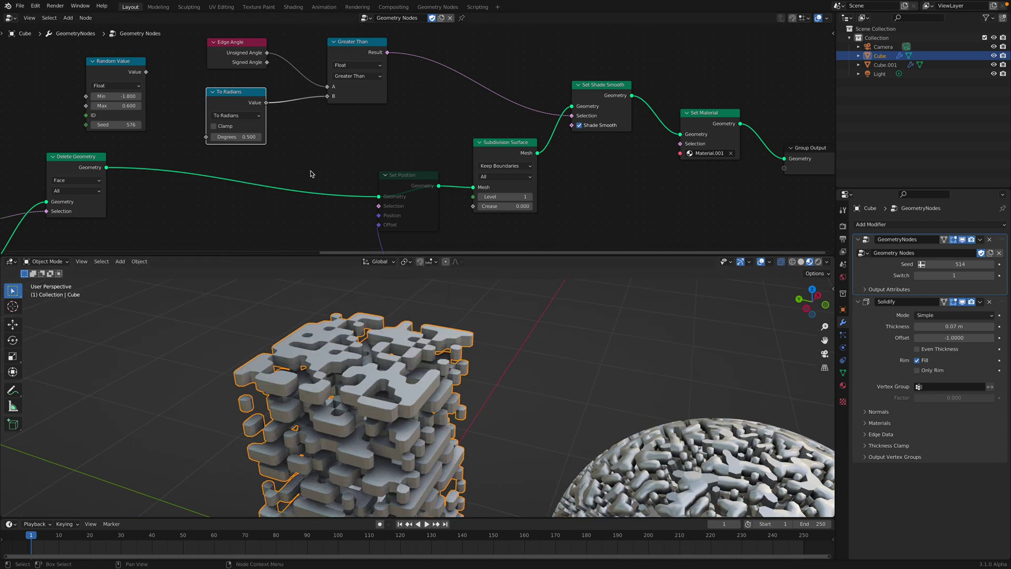
drag(267, 62, 327, 97)
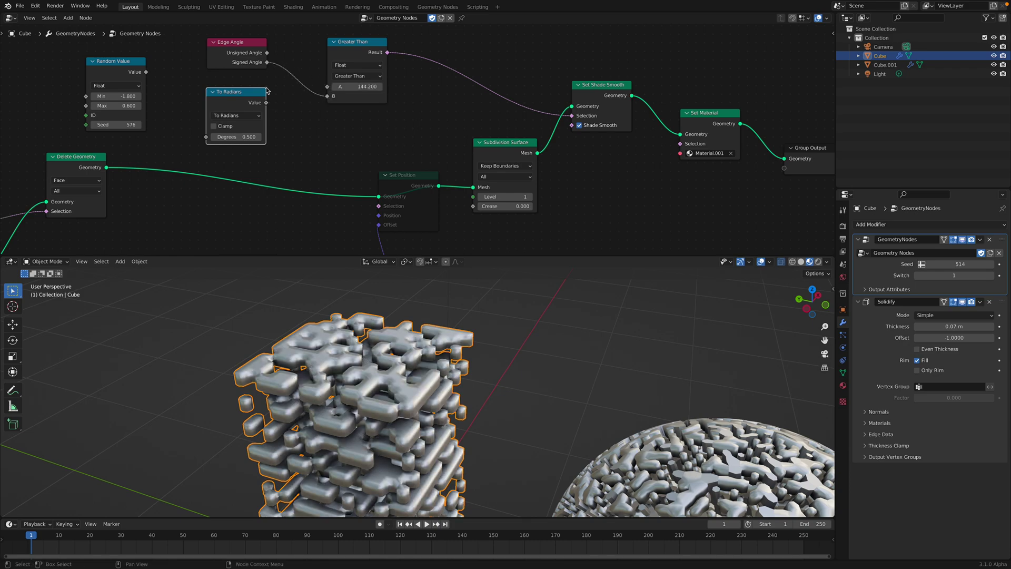
drag(266, 102, 327, 87)
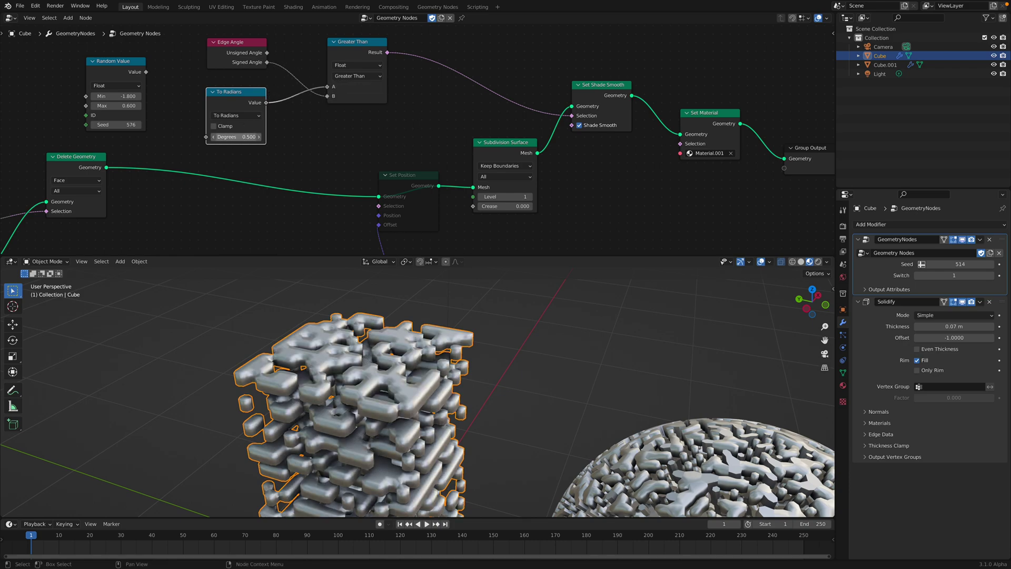
mouse_move(237, 137)
mouse_down()
mouse_move(252, 137)
mouse_move(236, 137)
mouse_up()
middle_drag(451, 418, 415, 323)
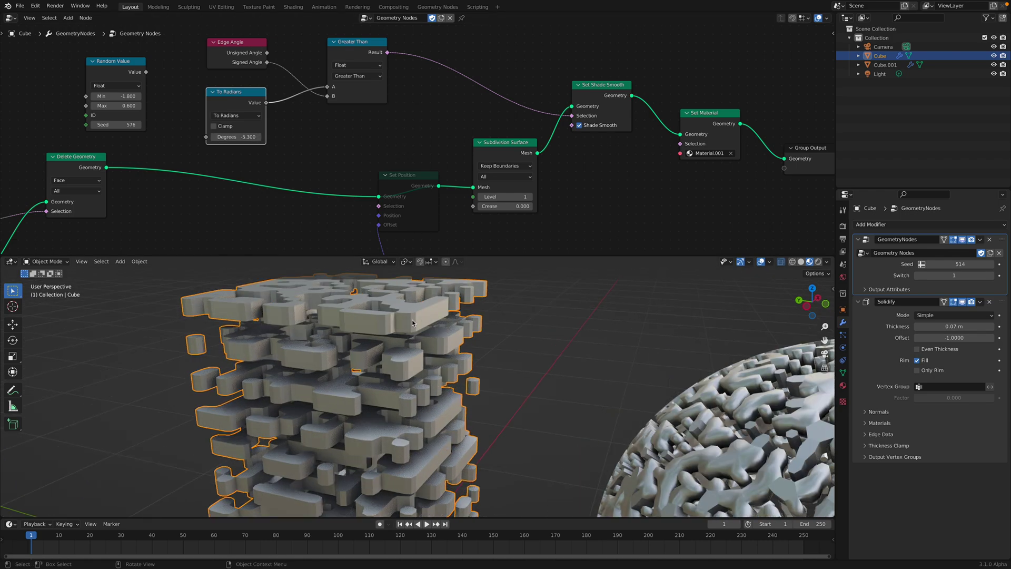
middle_drag(341, 298, 319, 337)
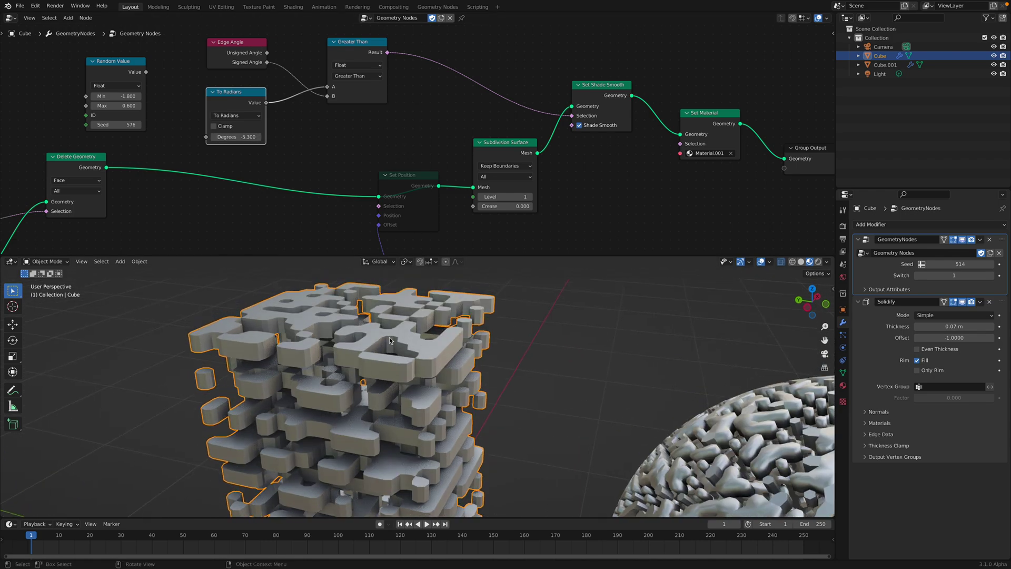
drag(235, 137, 246, 137)
- Replace To Radians with Random Value on Greater Than's B, maximum 3.6 and seed 596, feed the unsigned angle into A, and save the file
drag(146, 72, 327, 95)
drag(133, 66, 255, 89)
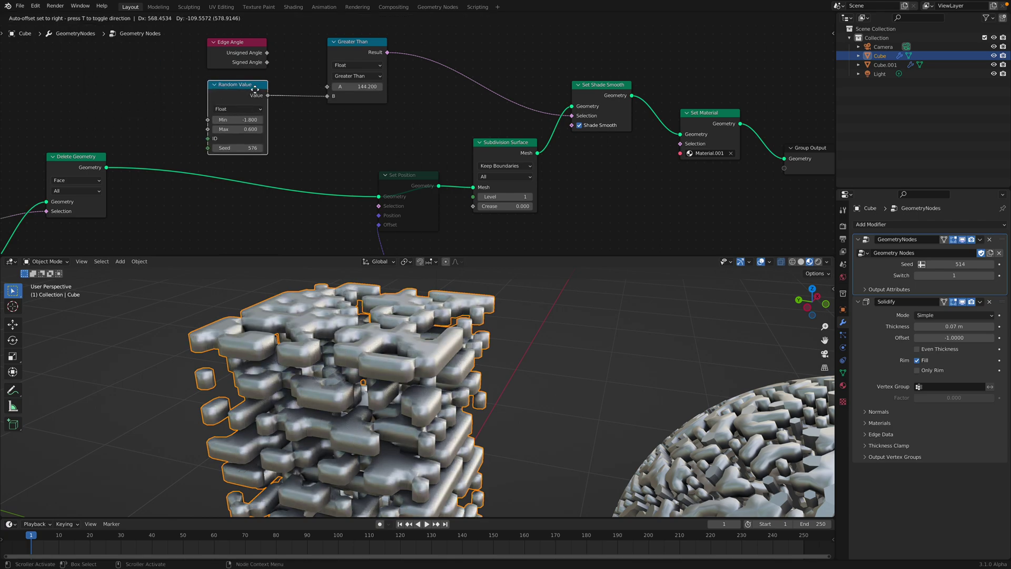
drag(238, 148, 252, 129)
drag(268, 53, 327, 86)
drag(238, 148, 260, 147)
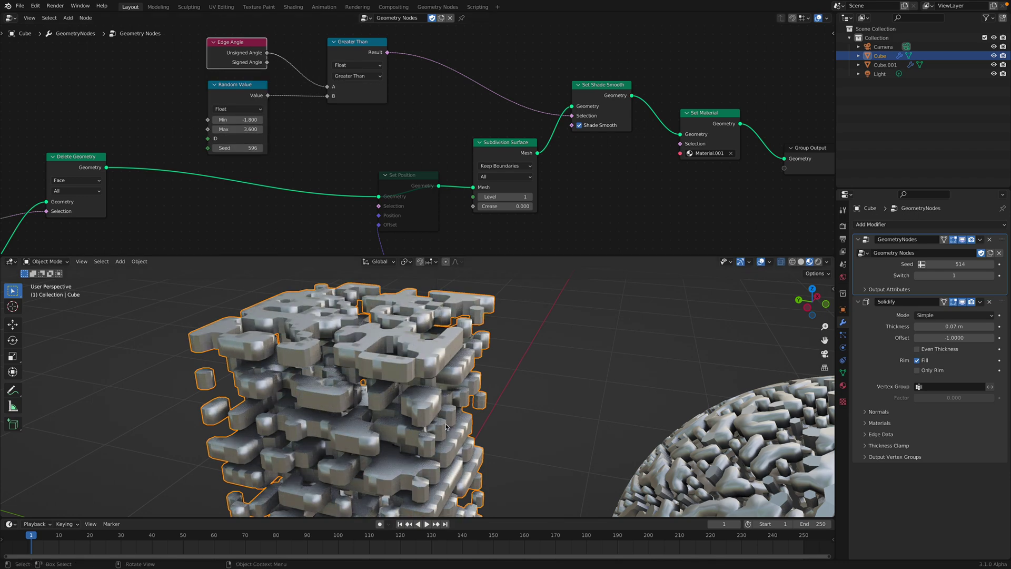
scroll(446, 426, down, 5)
key(ctrl+s)
- Deselect the cube stack and unmute the Set Position node between Delete Geometry and Subdivision Surface
click(454, 364)
middle_drag(458, 368, 451, 338)
scroll(427, 239, down, 3)
middle_drag(427, 239, 469, 158)
click(457, 110)
key(m)
key(m)
key(m)
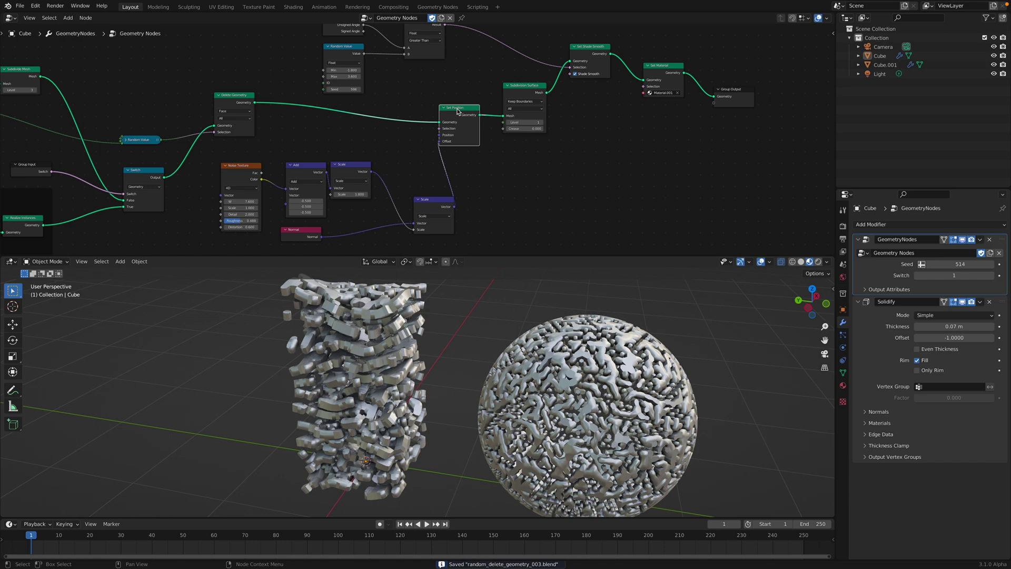
- Set the first Scale node to 2.22 and the Noise Texture to W 17.8 and scale 0.7, and save the file
middle_drag(459, 173, 477, 140)
scroll(430, 162, up, 1)
drag(368, 140, 381, 160)
scroll(281, 186, up, 1)
drag(235, 181, 290, 173)
key(ctrl+s)
- Collapse the Add node and move the Noise Texture, both Scale nodes and Normal into a more compact group
drag(308, 133, 301, 135)
key(h)
drag(233, 137, 236, 142)
drag(296, 135, 293, 143)
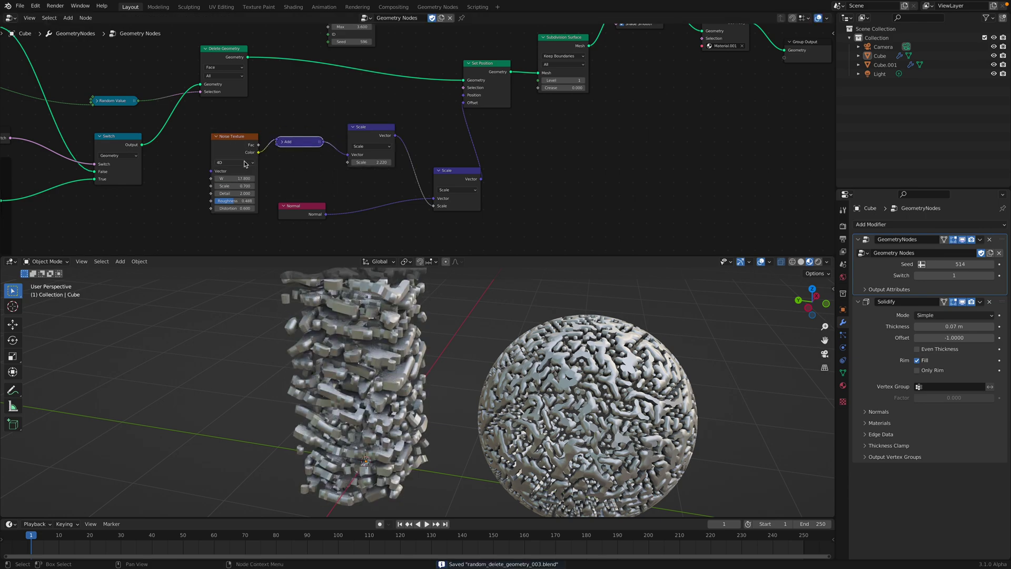
click(279, 142)
scroll(303, 158, up, 3)
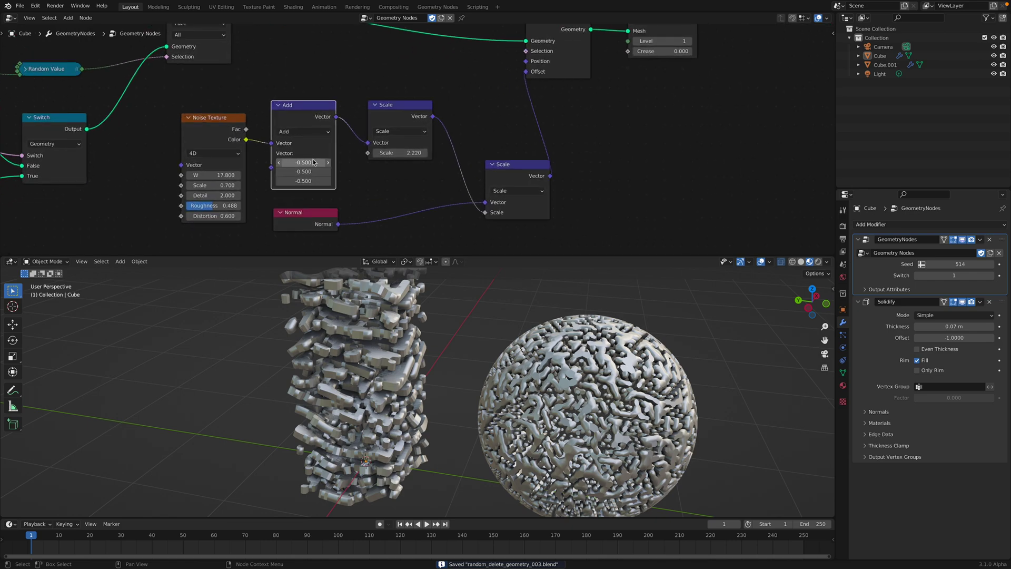
click(279, 105)
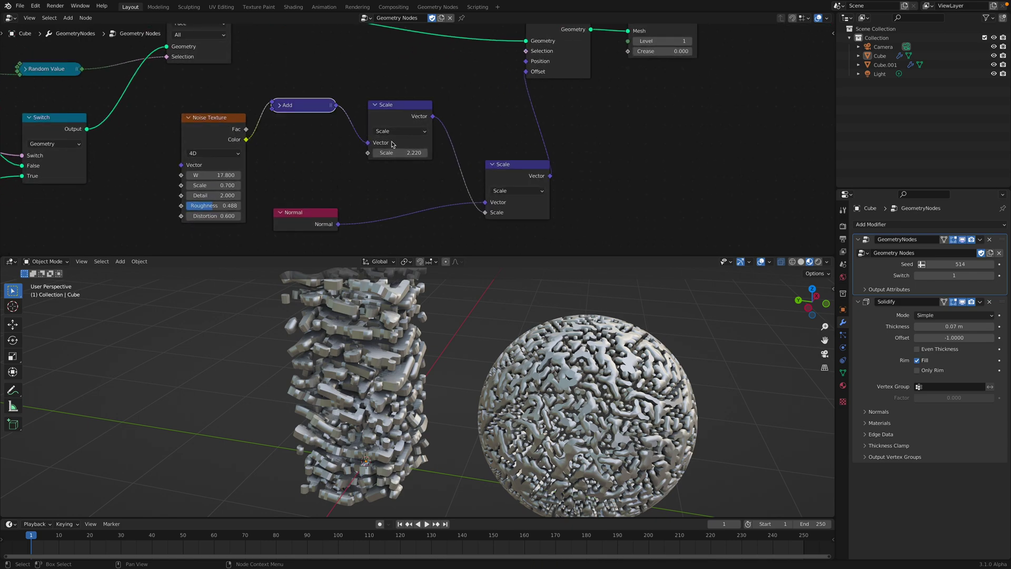
drag(400, 116, 394, 117)
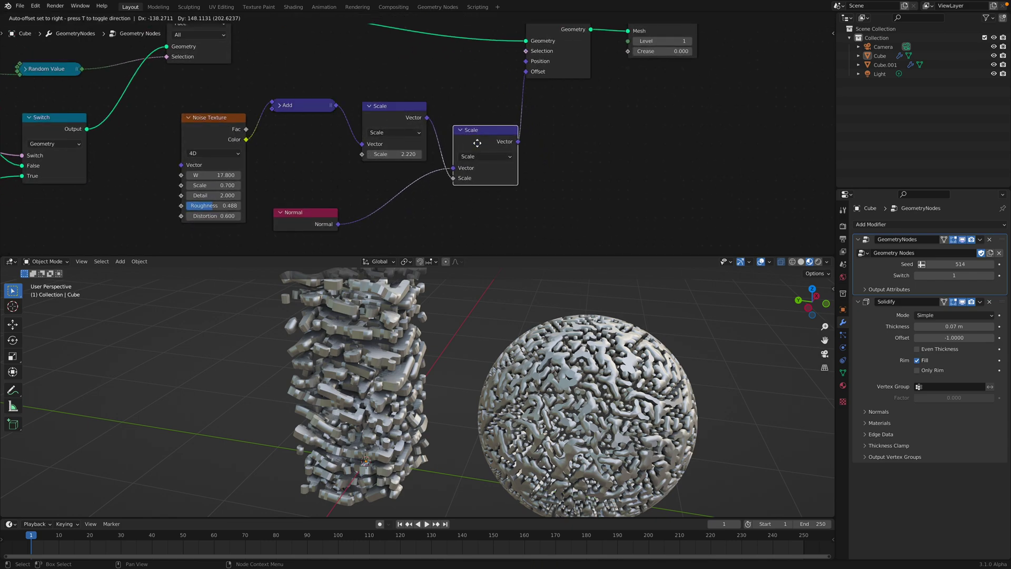
click(477, 143)
drag(331, 209, 399, 184)
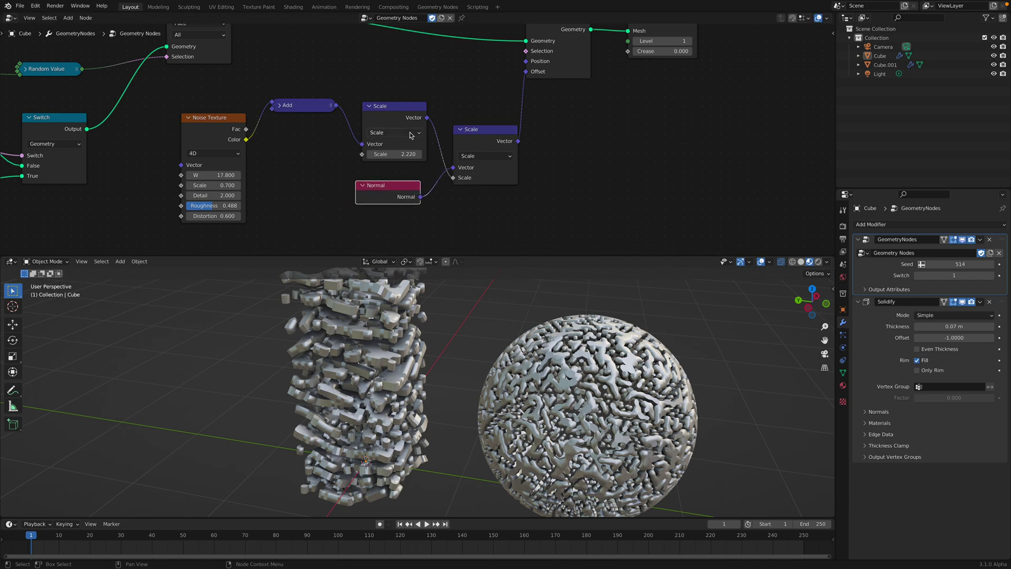
- Reposition the second Scale, Set Position and Delete Geometry nodes to tidy the displacement part of the node tree
middle_drag(465, 152, 443, 198)
drag(476, 178, 474, 159)
drag(537, 88, 546, 92)
scroll(406, 336, down, 4)
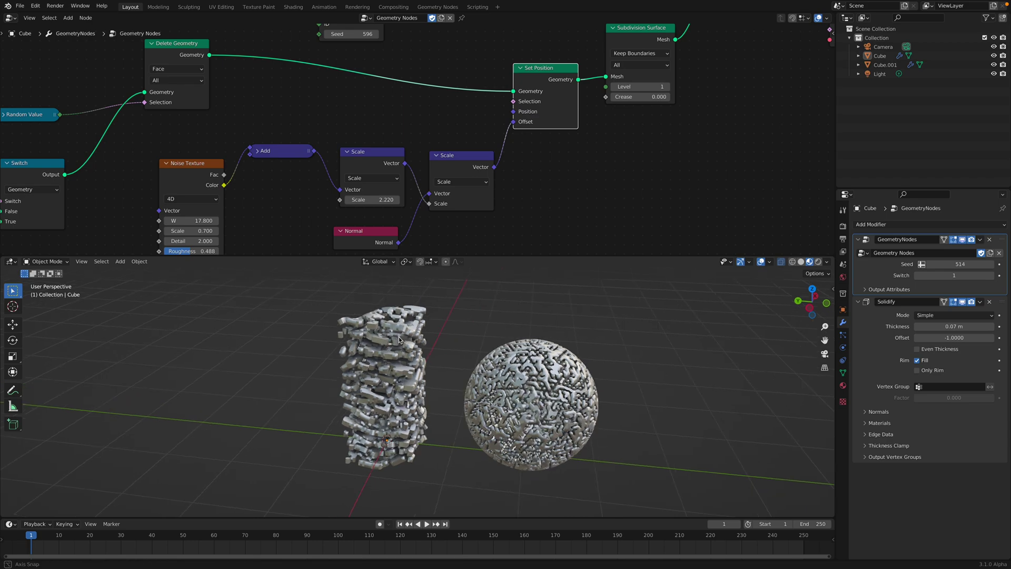
middle_drag(185, 63, 372, 67)
drag(372, 68, 402, 81)
scroll(316, 118, down, 2)
middle_drag(166, 164, 319, 158)
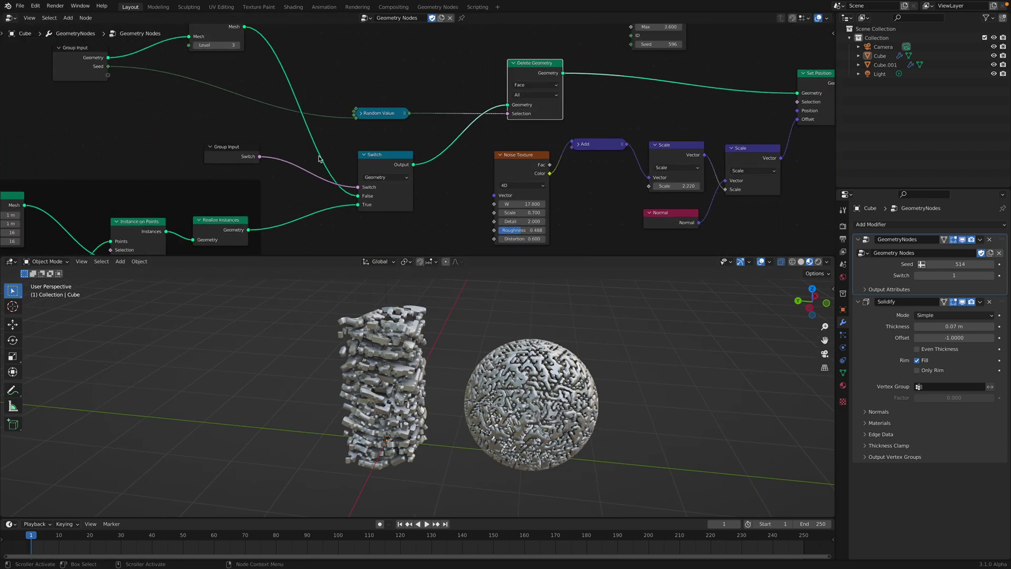
- Line up the Grid and Mesh Line nodes one above the other inside the instancing frame
middle_drag(138, 211, 406, 99)
click(269, 90)
scroll(326, 132, down, 2)
middle_drag(322, 124, 286, 117)
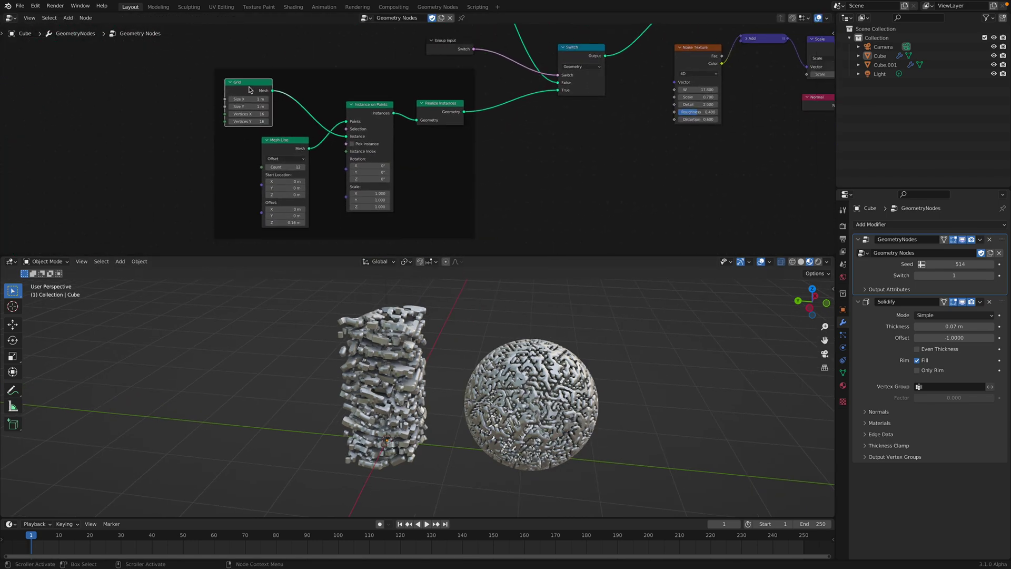
drag(250, 88, 269, 92)
drag(279, 140, 267, 142)
- Set the Mesh Line's count to 13 and its Z offset to 0.12 m, and save the file
scroll(261, 171, up, 1)
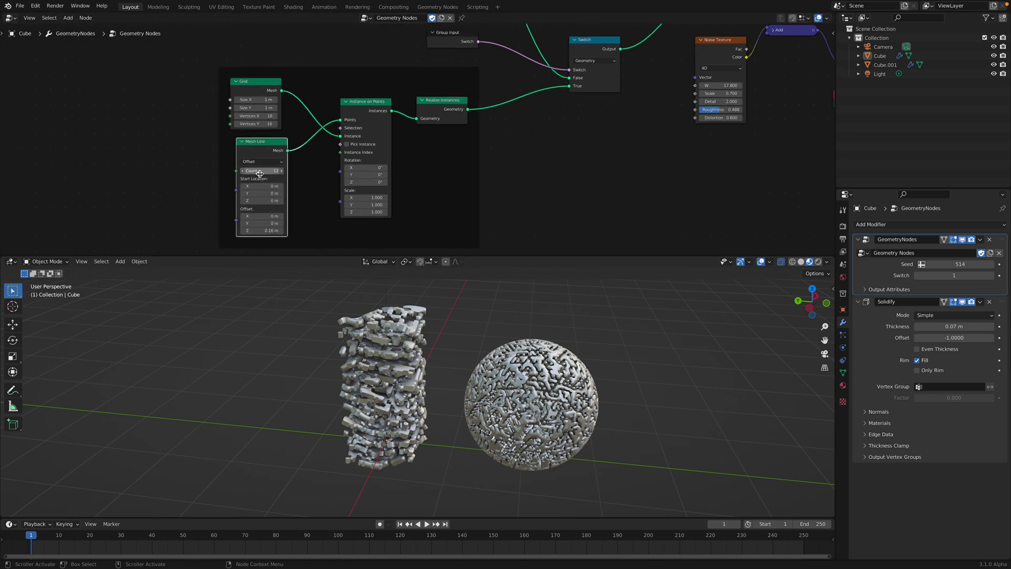
key(Return)
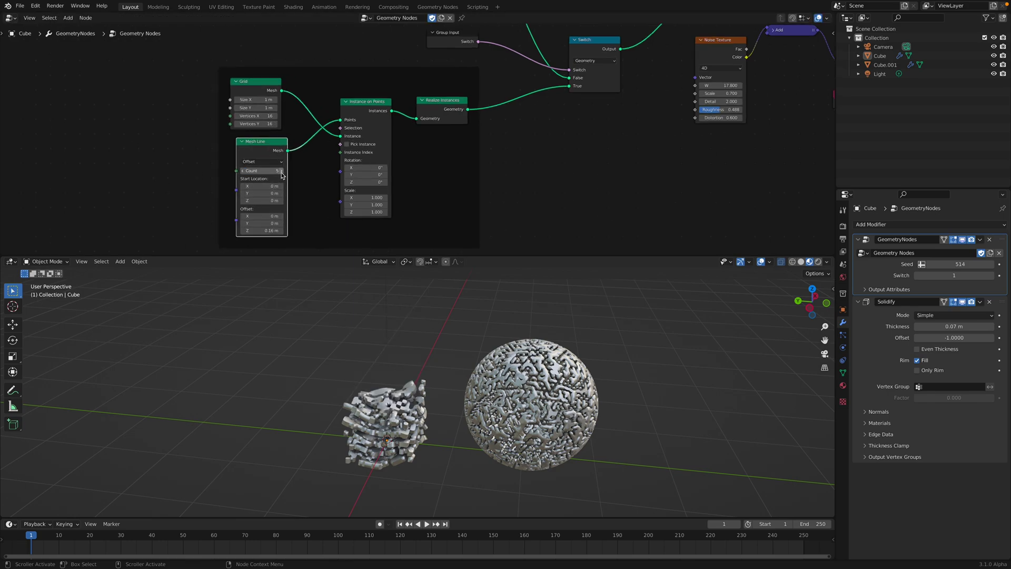
click(282, 173)
click(281, 172)
click(281, 173)
click(281, 173)
click(281, 172)
click(281, 173)
double_click(281, 173)
mouse_move(266, 230)
mouse_down()
mouse_move(316, 230)
mouse_move(252, 231)
mouse_move(270, 230)
mouse_up()
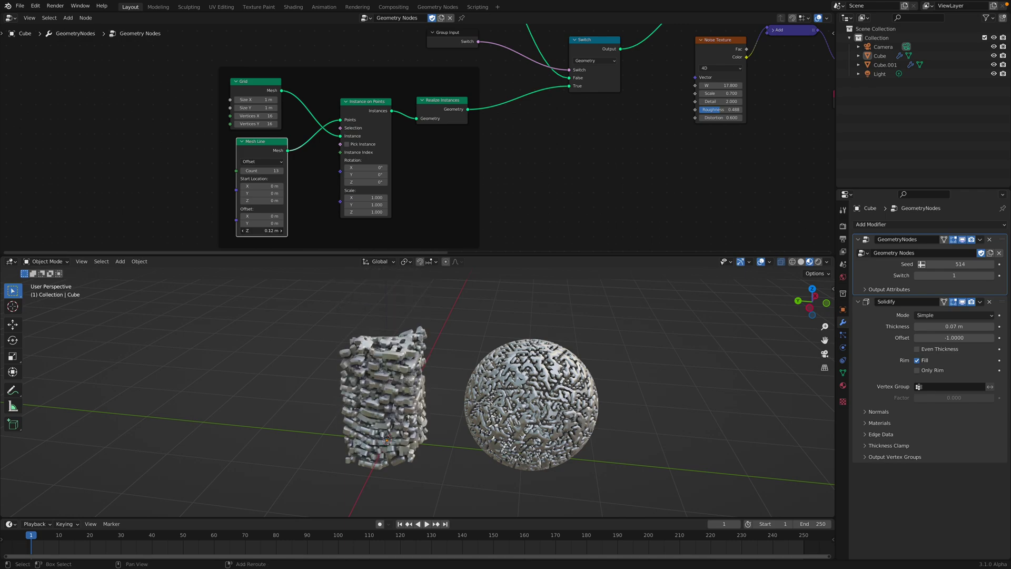
key(ctrl+s)
- Move the Group Input node that feeds the Switch node and set the modifier's Switch value to 0
middle_drag(431, 151, 338, 194)
drag(355, 83, 335, 79)
middle_drag(639, 185, 568, 216)
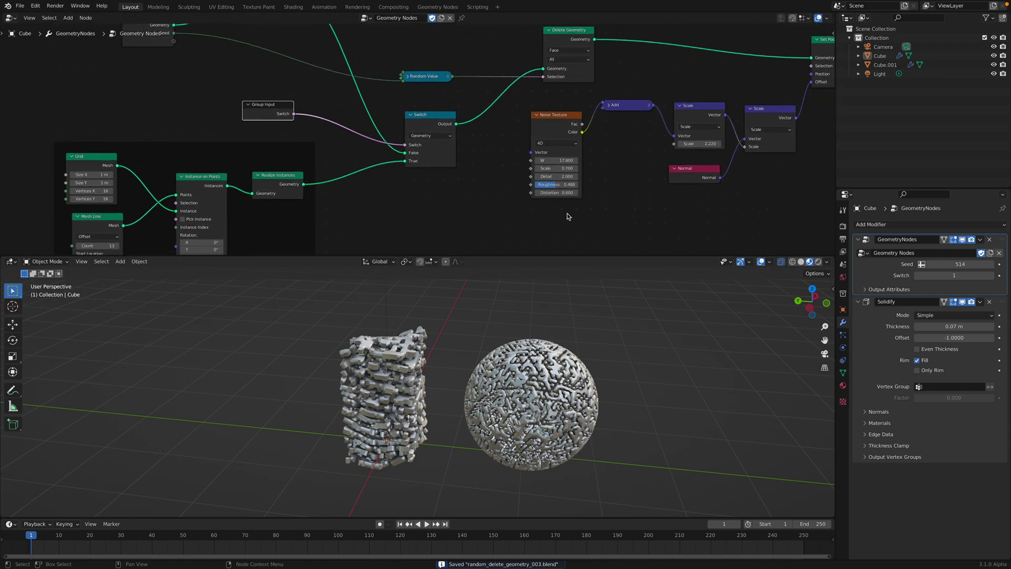
drag(959, 276, 939, 276)
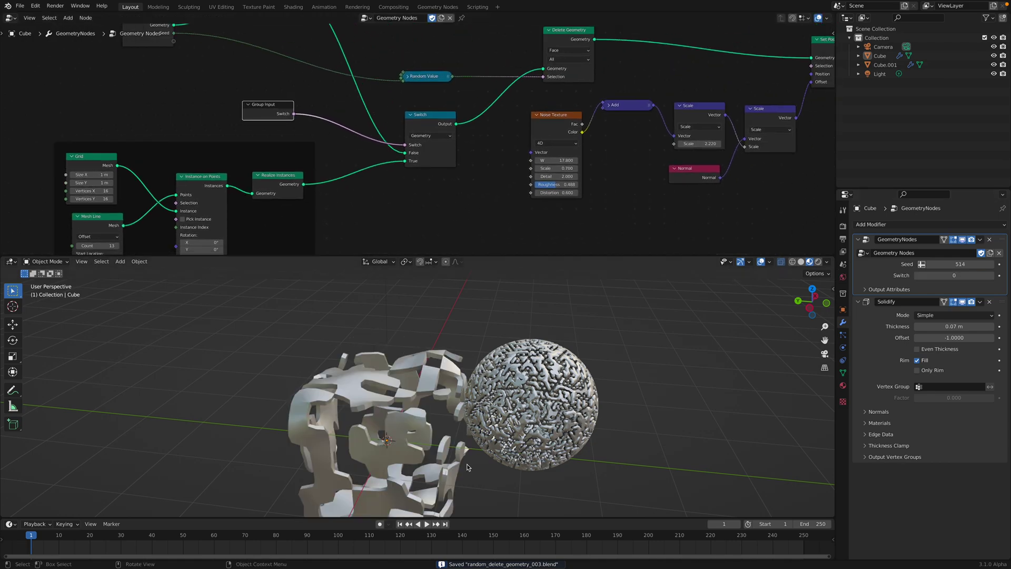
- Move the perforated Cube object farther away from the sphere and save the file
scroll(468, 467, down, 2)
middle_drag(468, 466, 486, 436)
click(391, 389)
key(g)
click(362, 392)
middle_drag(419, 413, 444, 445)
key(ctrl+s)
- Try changing the Cube's Switch value in the modifier and return it to 0
mouse_move(946, 279)
mouse_down()
mouse_move(962, 279)
mouse_move(945, 279)
mouse_up()
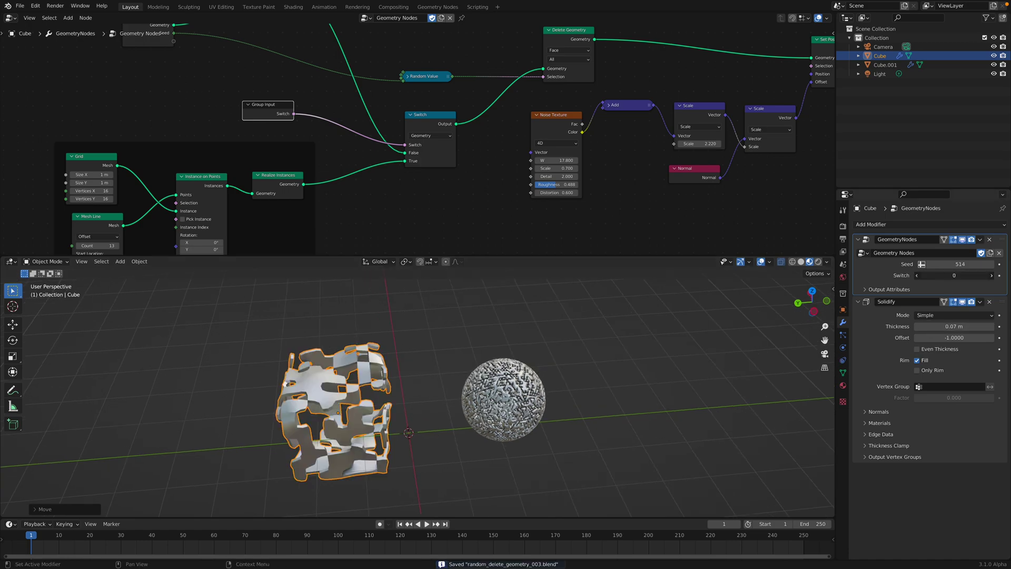
middle_drag(454, 360, 530, 360)
scroll(514, 370, up, 3)
mouse_move(946, 275)
mouse_down()
mouse_move(962, 275)
mouse_move(946, 275)
mouse_up()
mouse_move(946, 276)
mouse_down()
mouse_move(963, 276)
mouse_move(946, 275)
mouse_up()
- Add a torus mesh and place it beside the Cube, on the side opposite the sphere
middle_drag(426, 408, 379, 368)
key(shift+a)
mouse_move(403, 368)
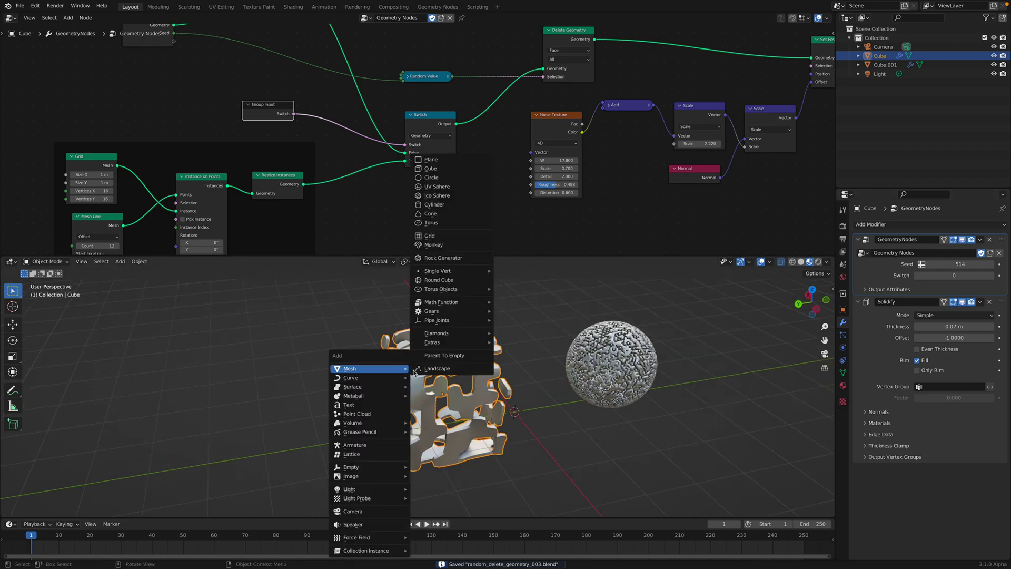
click(449, 227)
drag(458, 419, 192, 366)
- Copy the Cube's Geometry Nodes and Solidify modifiers to the torus with Link/Transfer Data
click(437, 373)
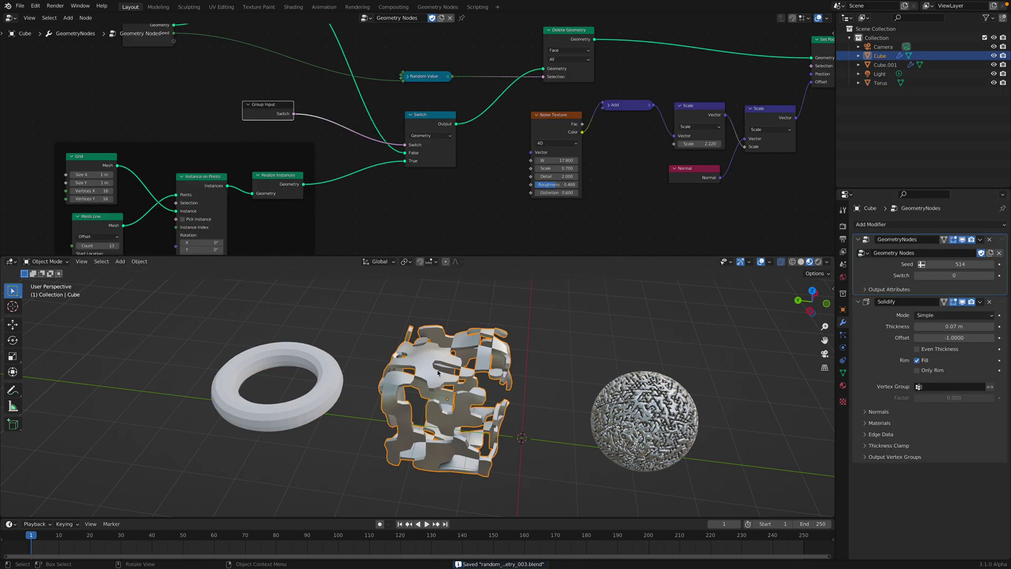
shift+click(322, 383)
click(362, 346)
click(327, 360)
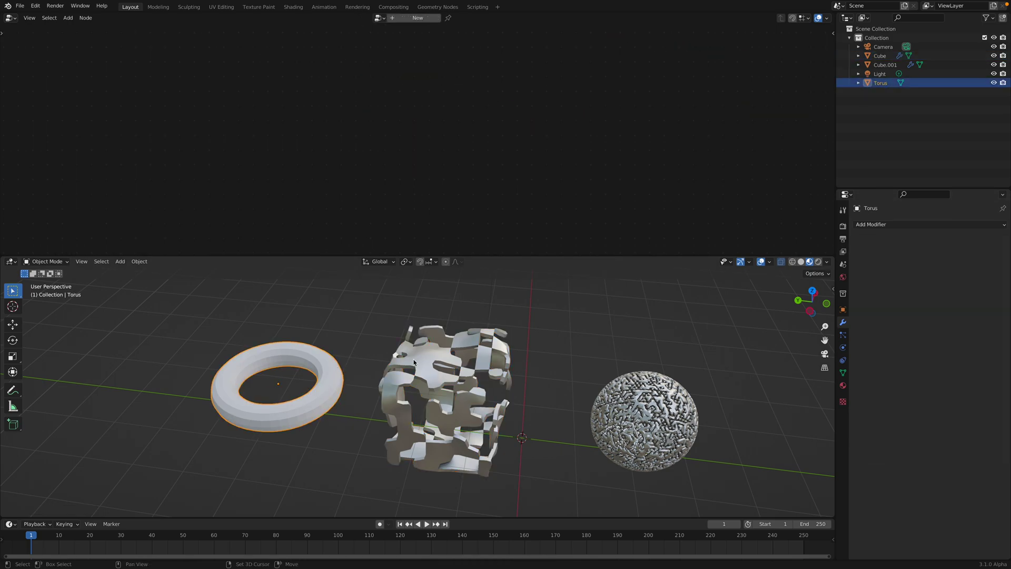
shift+click(413, 362)
key(ctrl+l)
click(413, 362)
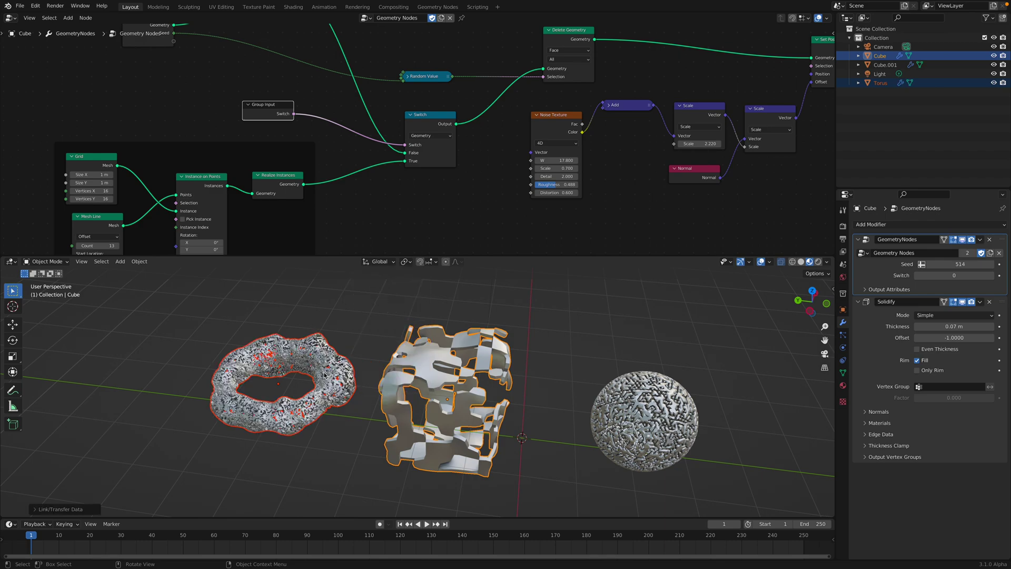
- Select only the torus, inspect its perforated surface up close and save the file
middle_drag(321, 333, 344, 327)
click(341, 369)
middle_drag(358, 376, 379, 379)
scroll(295, 411, up, 4)
shift+middle_drag(295, 410, 451, 463)
scroll(416, 387, up, 5)
click(410, 384)
scroll(440, 423, down, 2)
scroll(439, 424, down, 3)
key(ctrl+s)
click(472, 377)
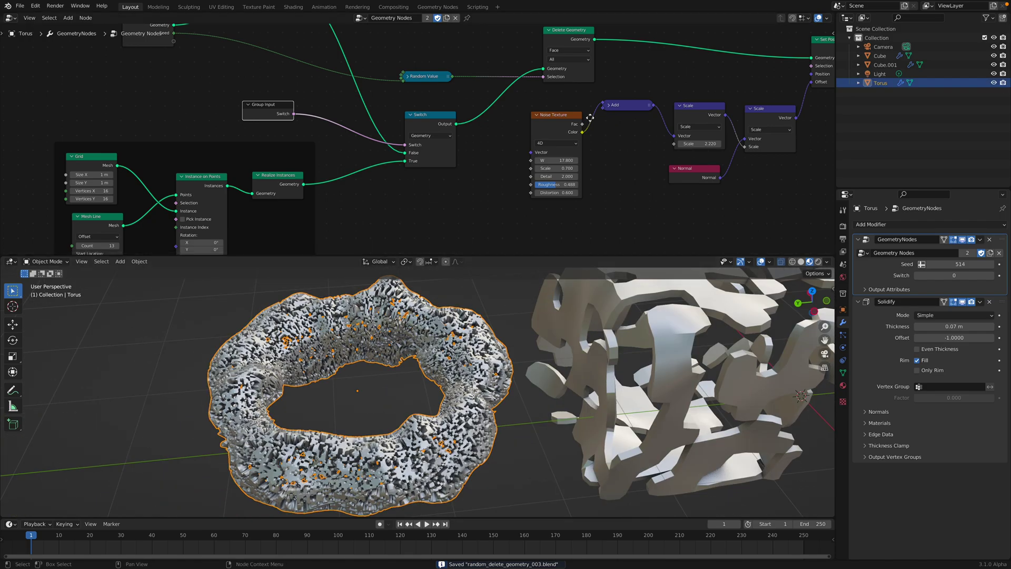
- Set the Noise Texture's W to 21.18, expose W through a new Group Input node, and realign the neighbouring nodes
middle_drag(574, 127, 443, 168)
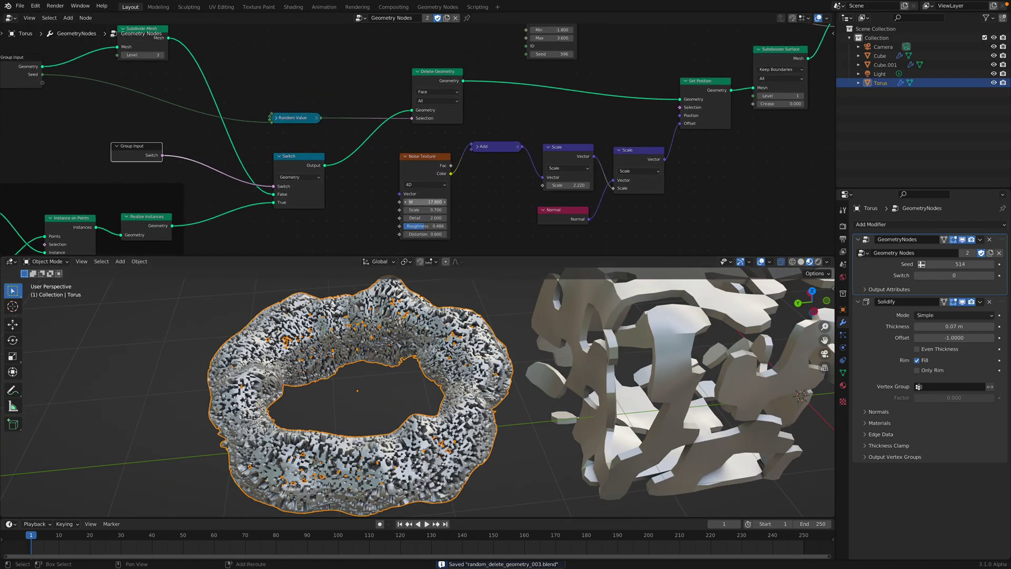
drag(427, 201, 390, 204)
scroll(382, 190, down, 2)
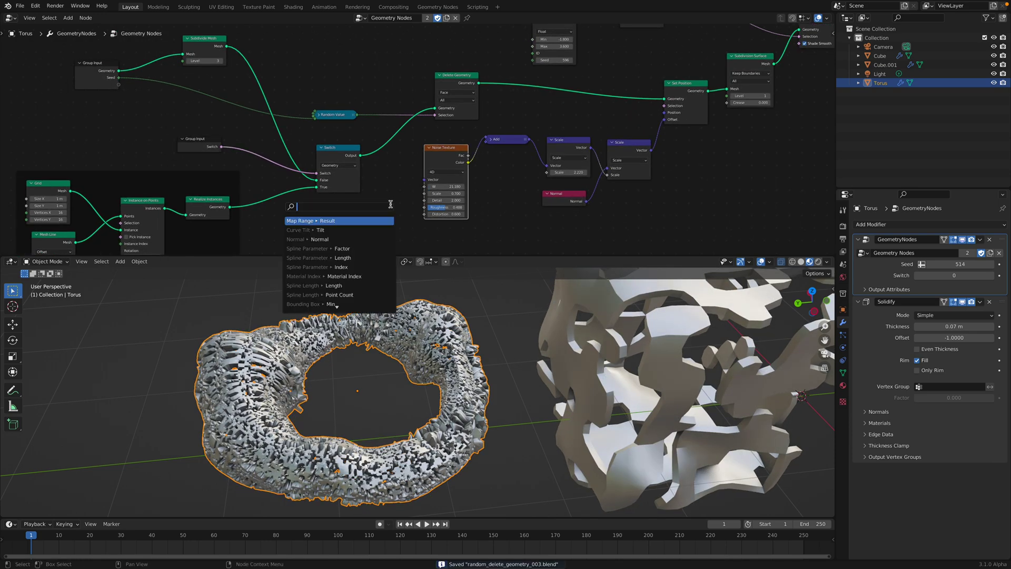
key(Return)
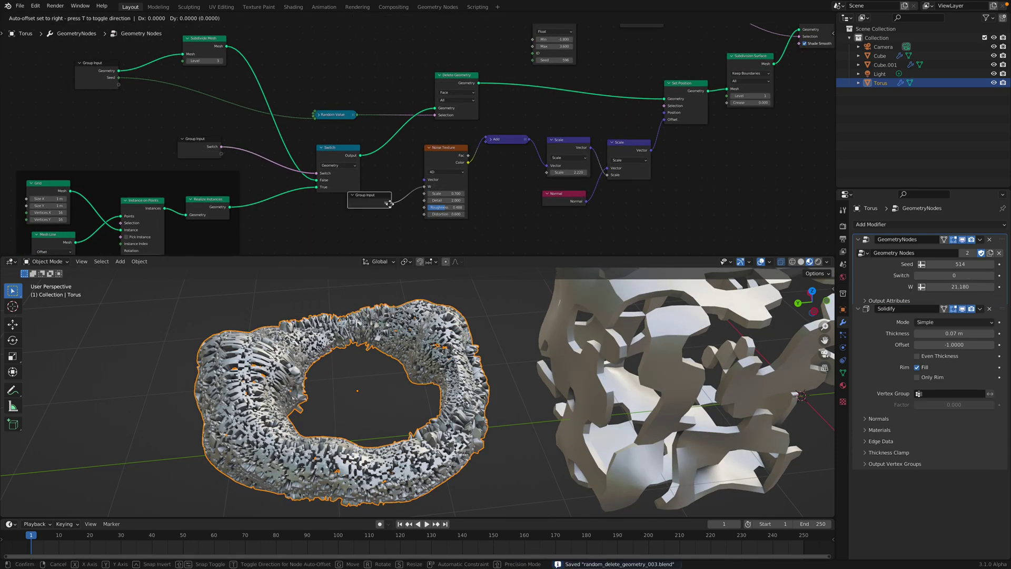
click(442, 183)
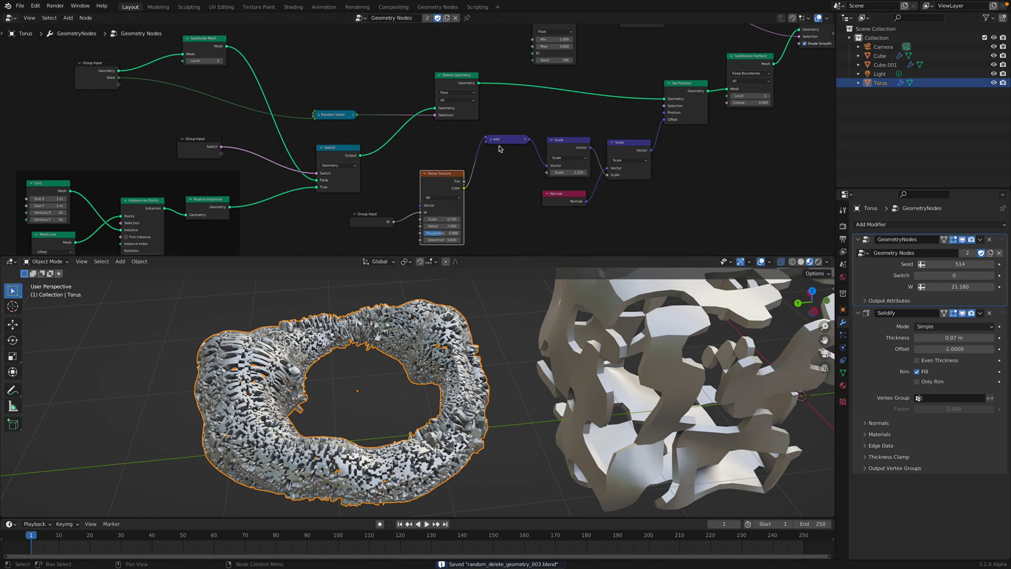
drag(504, 139, 504, 169)
- Move the Greater Than, Edge Angle and Random Value nodes close together beside Set Shade Smooth
middle_drag(510, 178, 436, 169)
scroll(490, 310, down, 2)
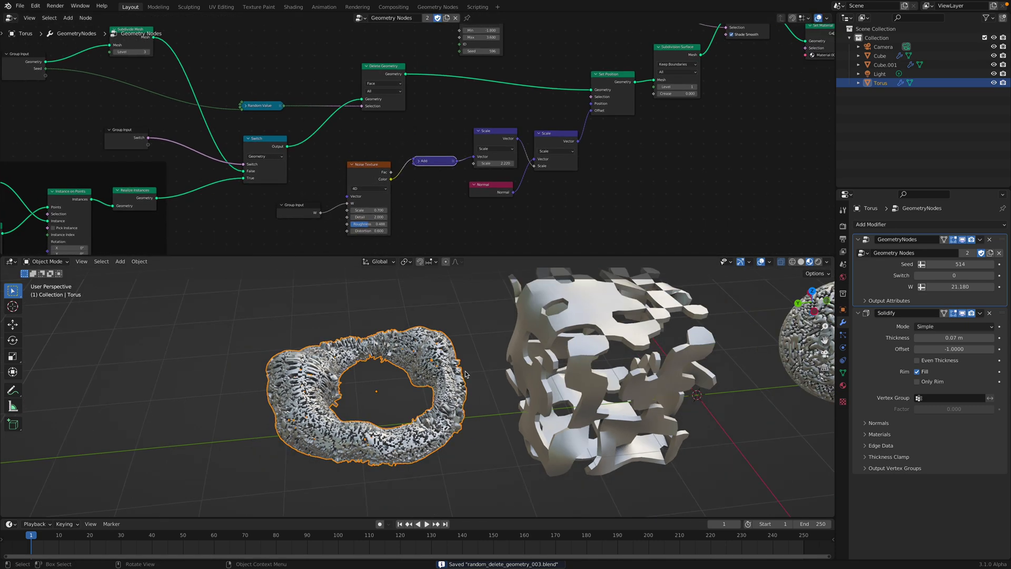
scroll(531, 200, down, 1)
middle_drag(561, 201, 426, 205)
middle_drag(482, 326, 485, 311)
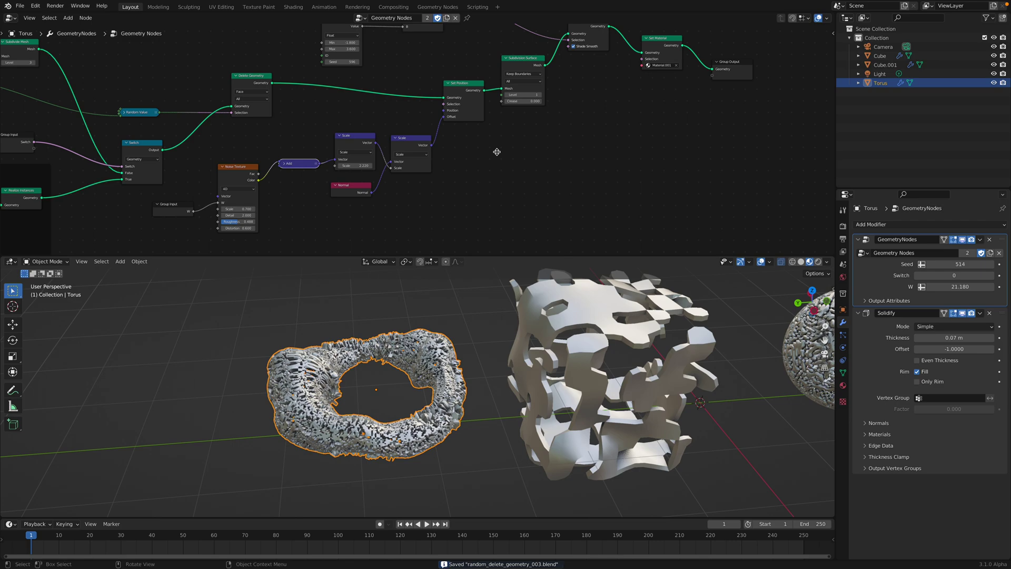
middle_drag(508, 122, 445, 184)
scroll(446, 184, up, 4)
drag(347, 90, 459, 89)
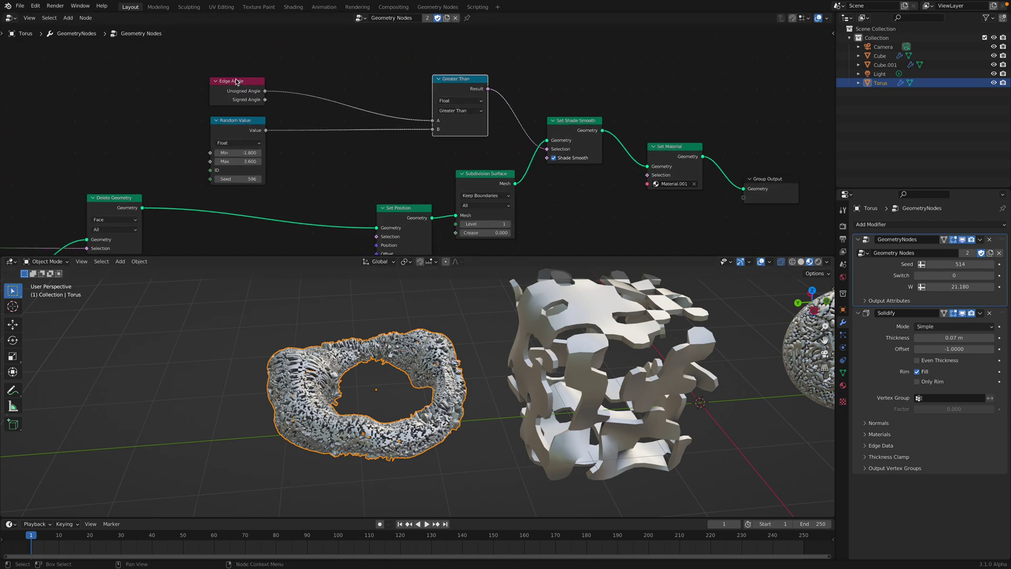
drag(235, 83, 372, 65)
drag(239, 124, 456, 85)
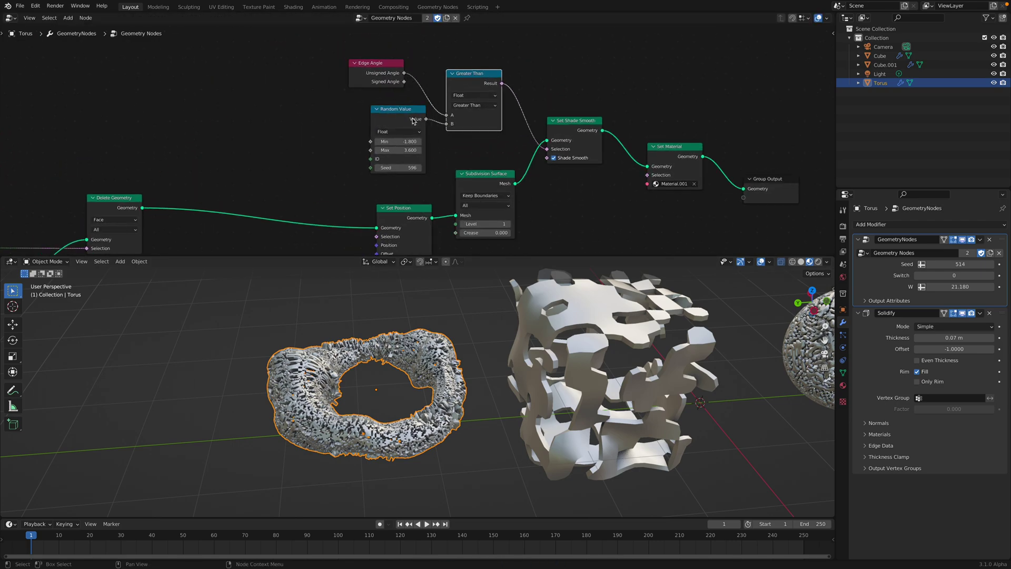
- Realign the Random Value, Set Shade Smooth, Set Material and Group Output nodes into a tighter row at the tree's end
drag(412, 120, 386, 120)
middle_drag(453, 118, 357, 103)
middle_drag(536, 217, 484, 208)
drag(432, 106, 452, 112)
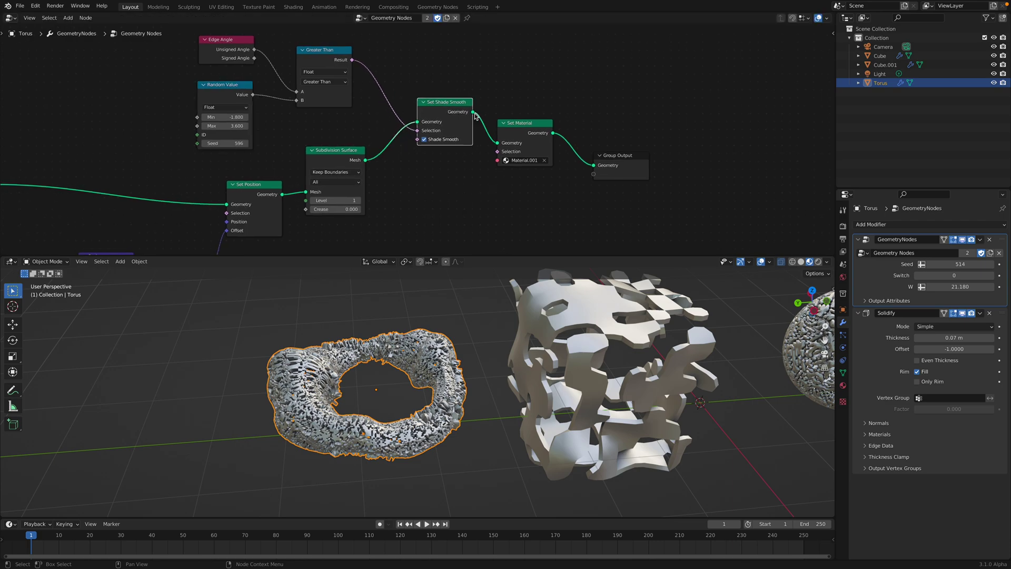
drag(526, 129, 522, 114)
drag(613, 155, 604, 132)
scroll(556, 134, down, 1)
middle_drag(557, 134, 611, 102)
middle_drag(506, 152, 604, 148)
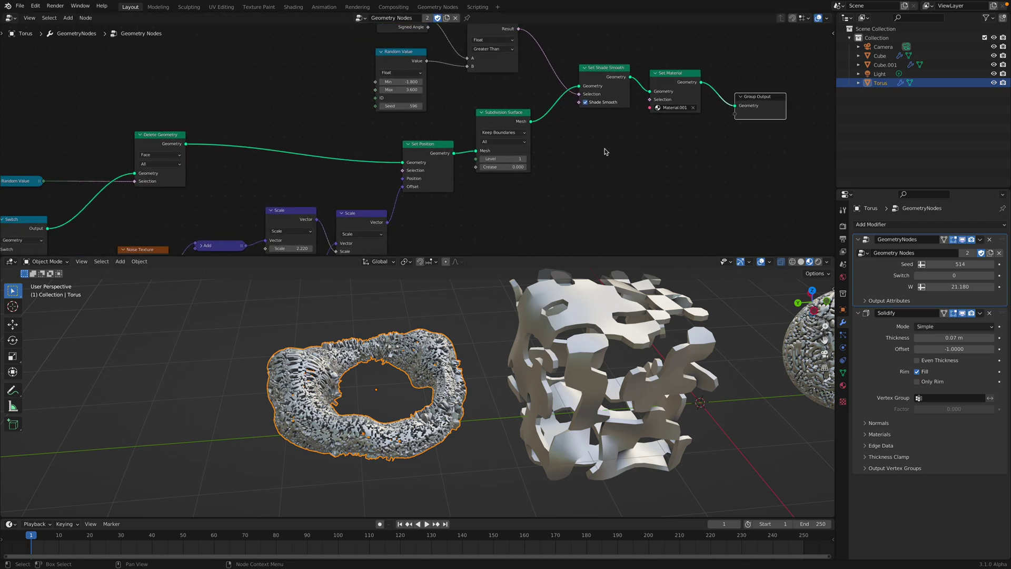
- Set the Subdivision Surface node's Level to 0 and nudge the node between Set Position and Set Shade Smooth
drag(501, 125, 508, 118)
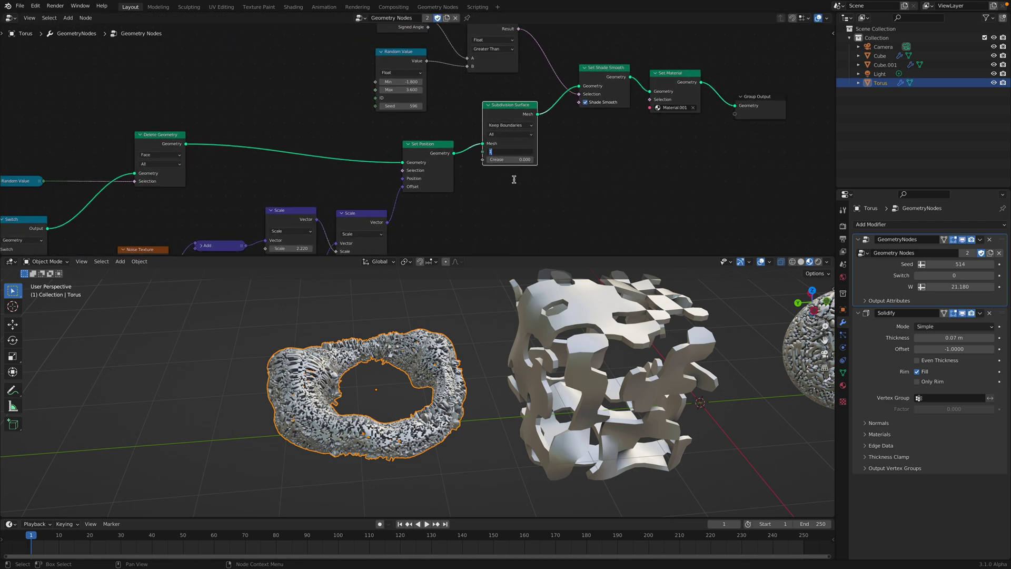
drag(523, 151, 509, 151)
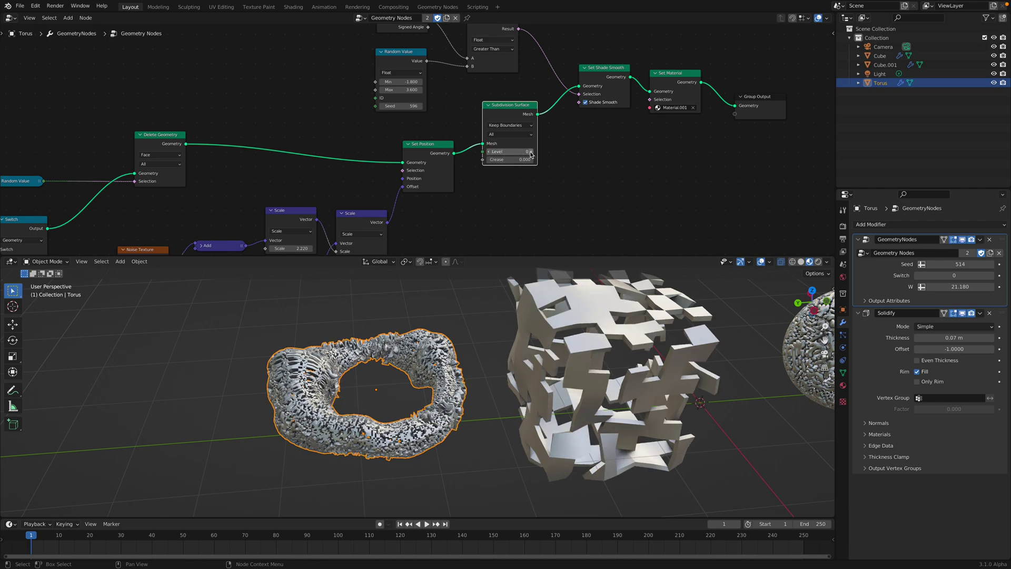
click(530, 153)
click(489, 152)
drag(509, 115, 511, 119)
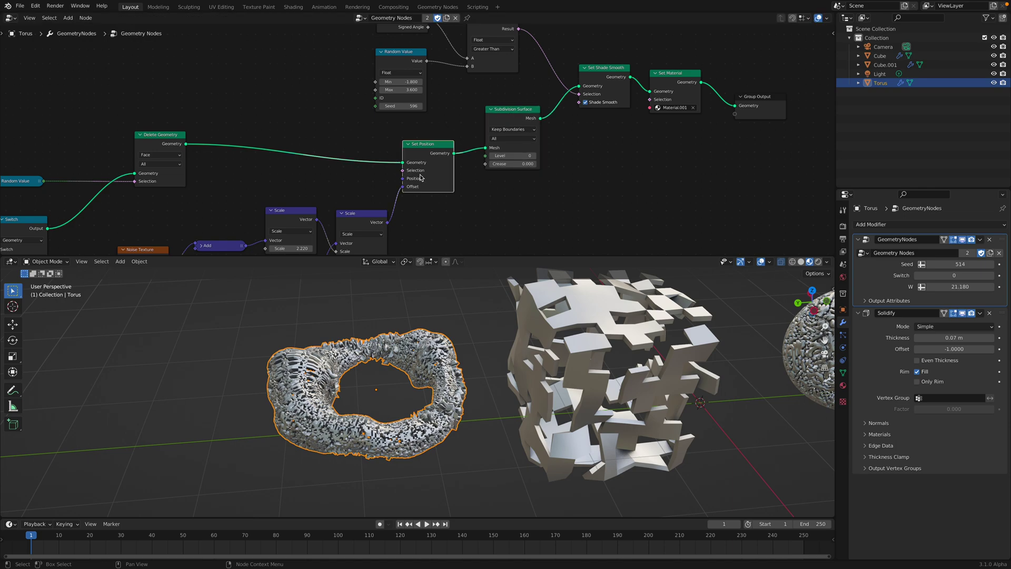
- Collapse Delete Geometry and move it, the integer Random Value, Subdivide Mesh and Group Input closer to Set Position
middle_drag(420, 178, 494, 187)
drag(235, 146, 363, 142)
middle_drag(321, 151, 529, 112)
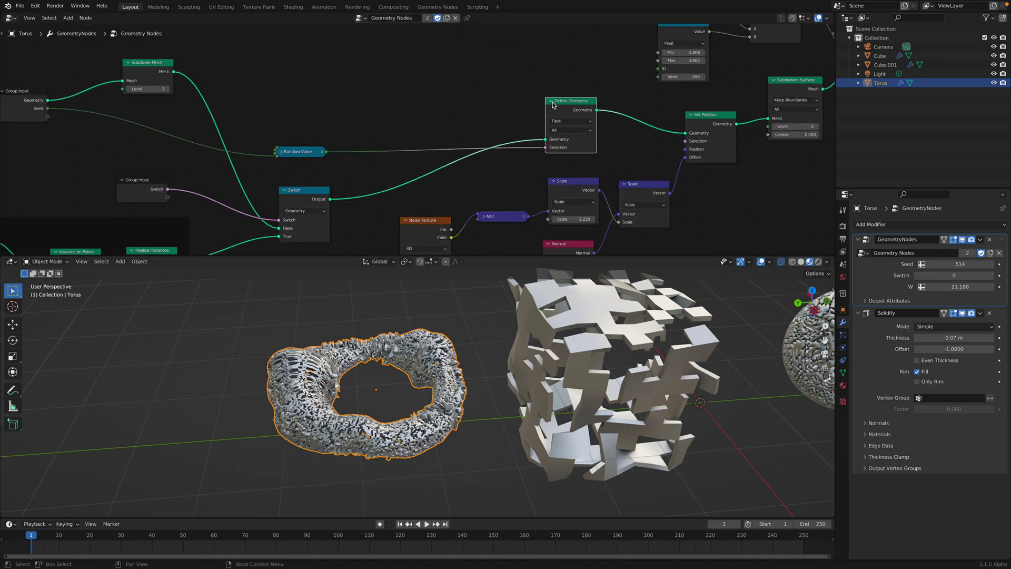
click(551, 101)
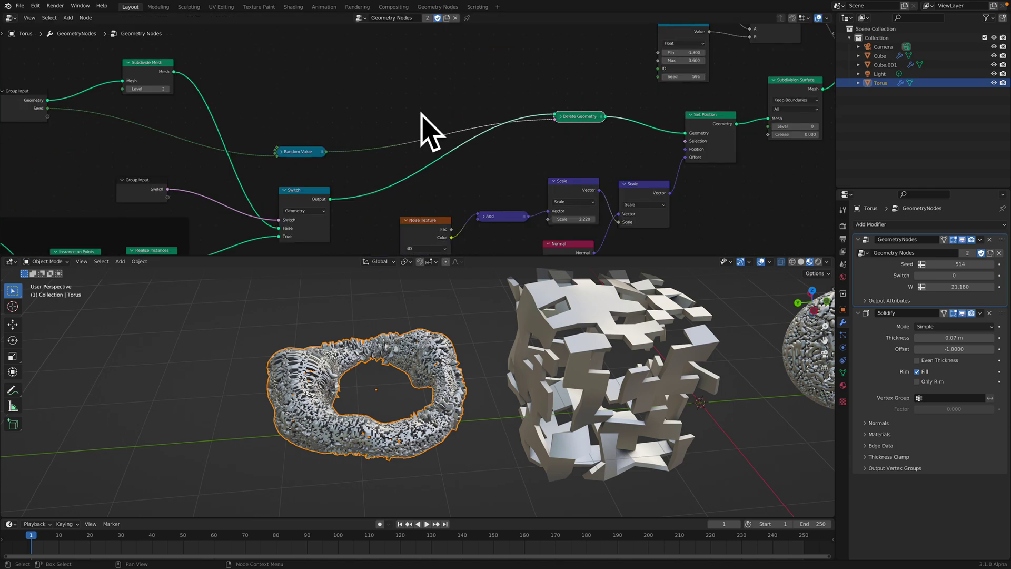
drag(293, 153, 403, 99)
middle_drag(401, 100, 473, 124)
scroll(473, 124, down, 1)
drag(240, 94, 311, 94)
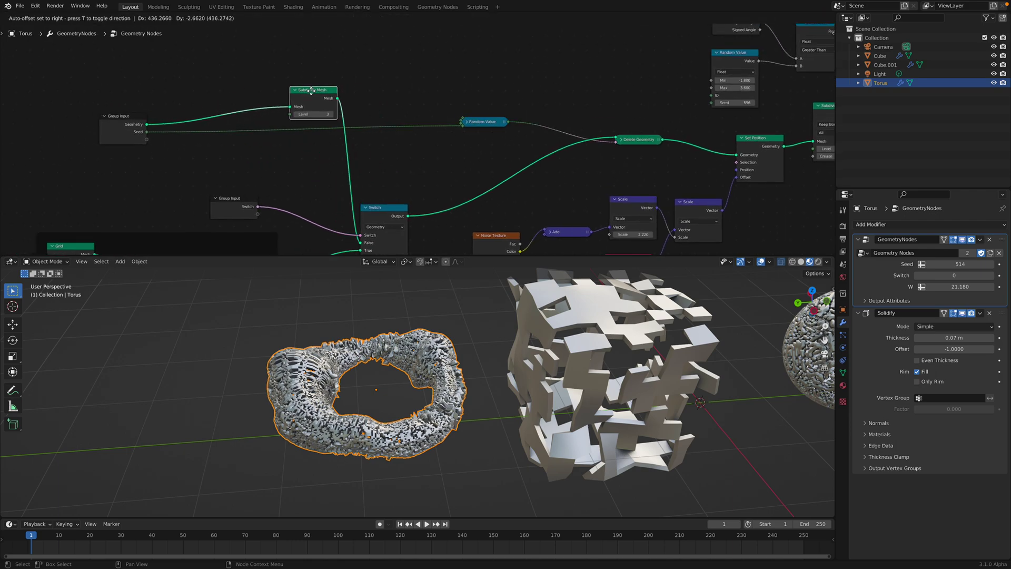
drag(125, 120, 223, 114)
scroll(461, 130, up, 1)
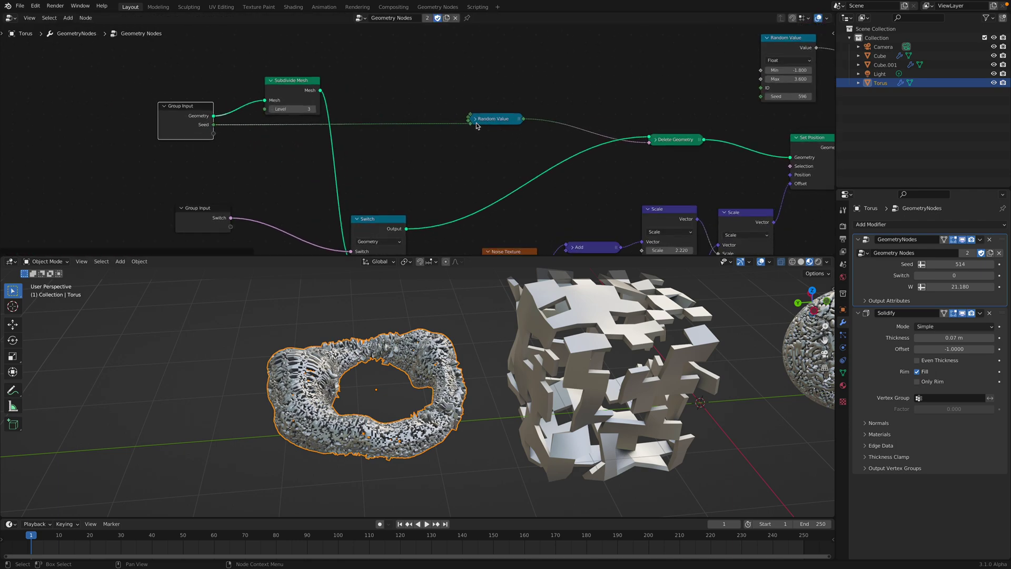
- Expand the integer Random Value and move the Greater Than, Edge Angle and float Random Value nodes above Delete Geometry
click(476, 120)
middle_drag(522, 121, 437, 116)
drag(409, 110, 394, 106)
middle_drag(635, 70, 546, 109)
drag(603, 79, 446, 80)
middle_drag(575, 54, 542, 83)
drag(575, 55, 399, 50)
drag(665, 66, 473, 66)
drag(431, 61, 378, 49)
click(322, 53)
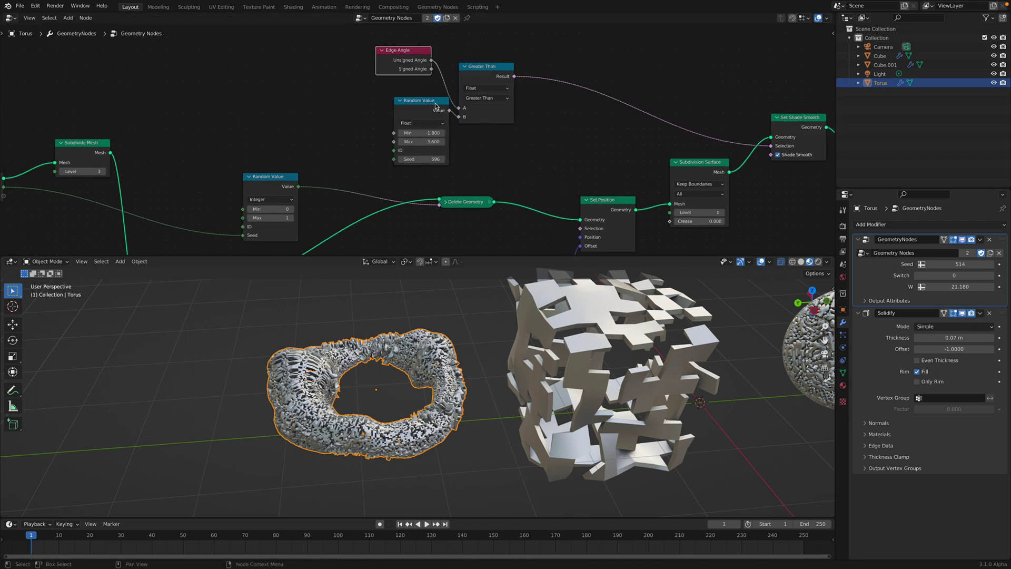
drag(436, 104, 401, 95)
- Expand Delete Geometry, set its domain to Edge and connect Greater Than's Result to its Selection
scroll(436, 106, up, 2)
middle_drag(453, 365, 475, 399)
scroll(483, 182, down, 1)
middle_drag(483, 184, 464, 156)
click(435, 181)
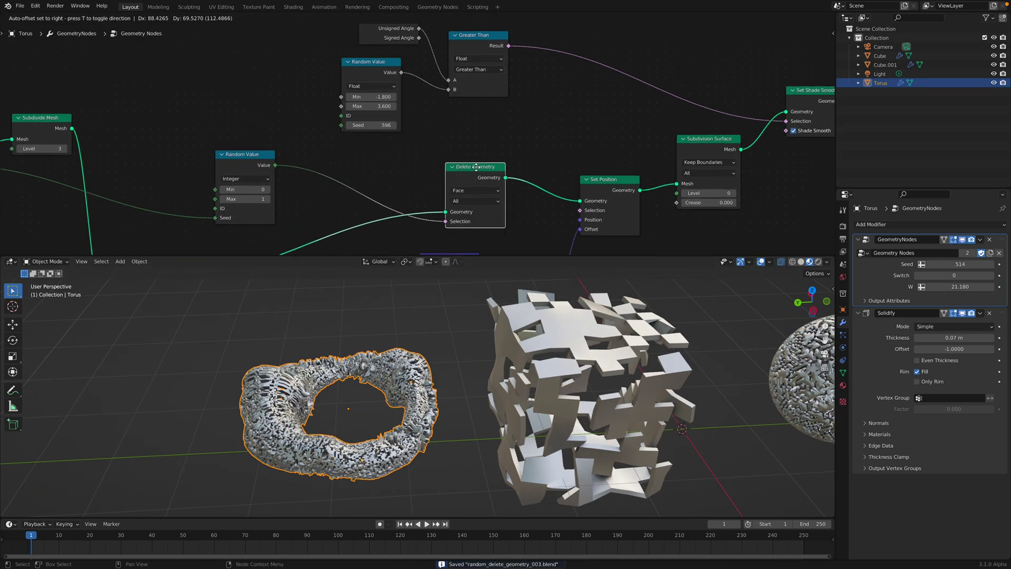
drag(478, 169, 463, 162)
click(465, 177)
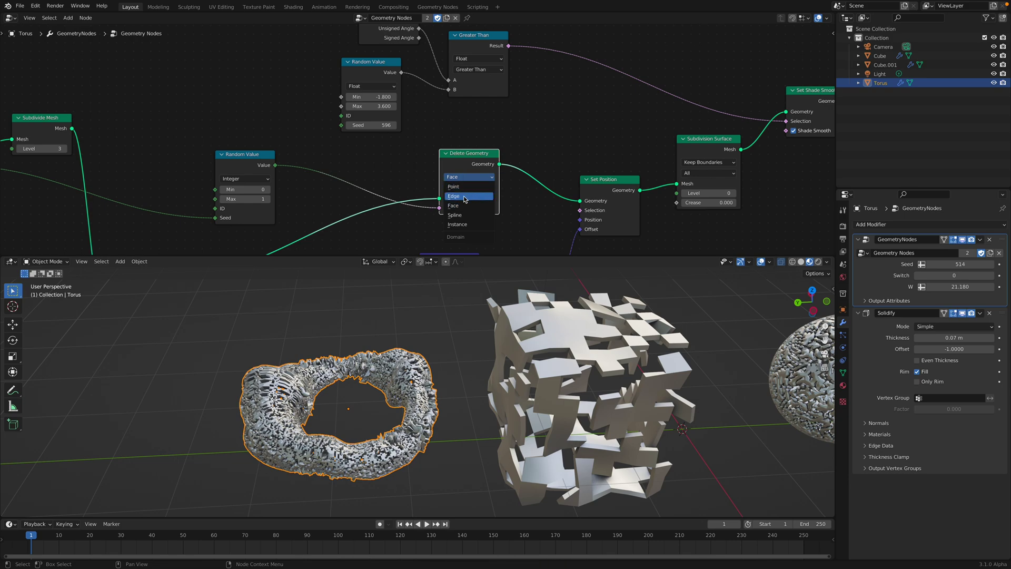
click(465, 196)
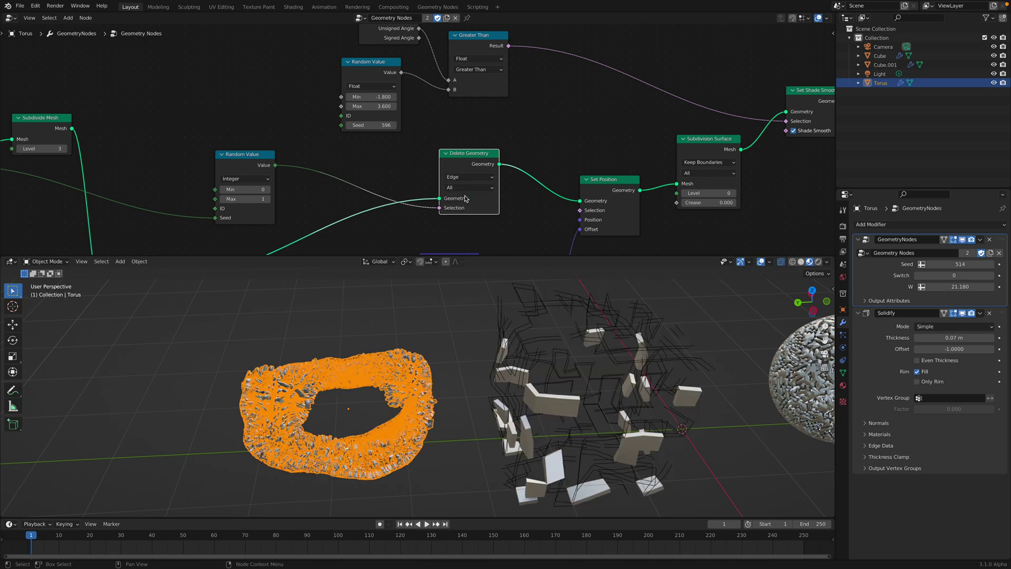
drag(472, 178, 496, 178)
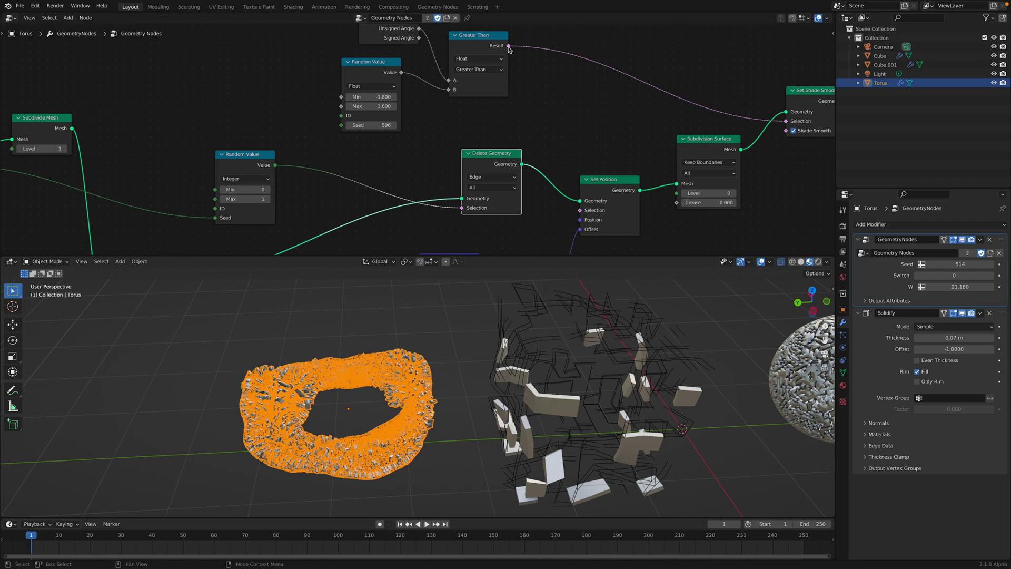
drag(467, 210, 463, 208)
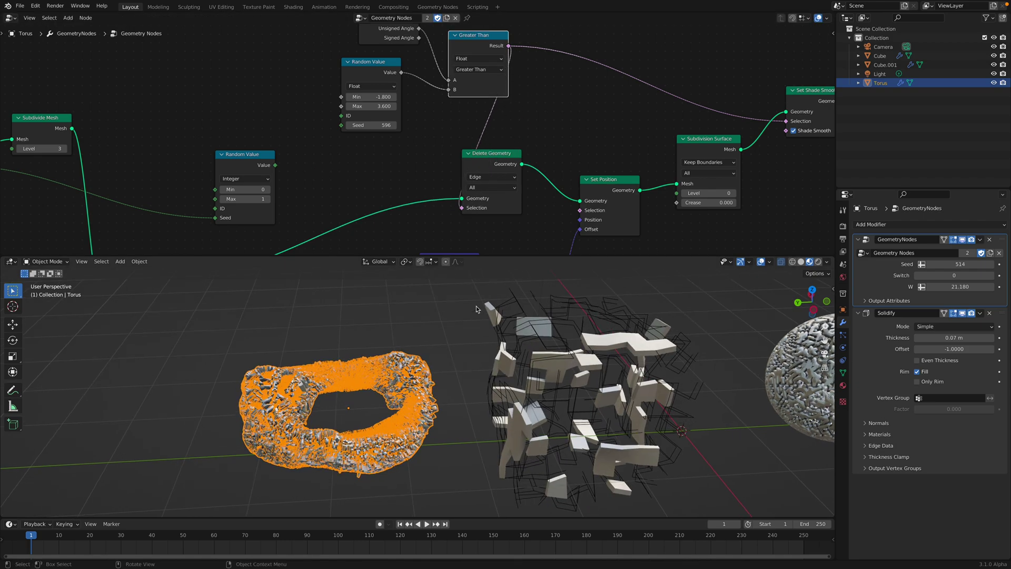
- Delete the torus and select the large cube
click(450, 302)
middle_drag(428, 400, 487, 352)
click(429, 387)
key(x)
click(429, 387)
click(487, 352)
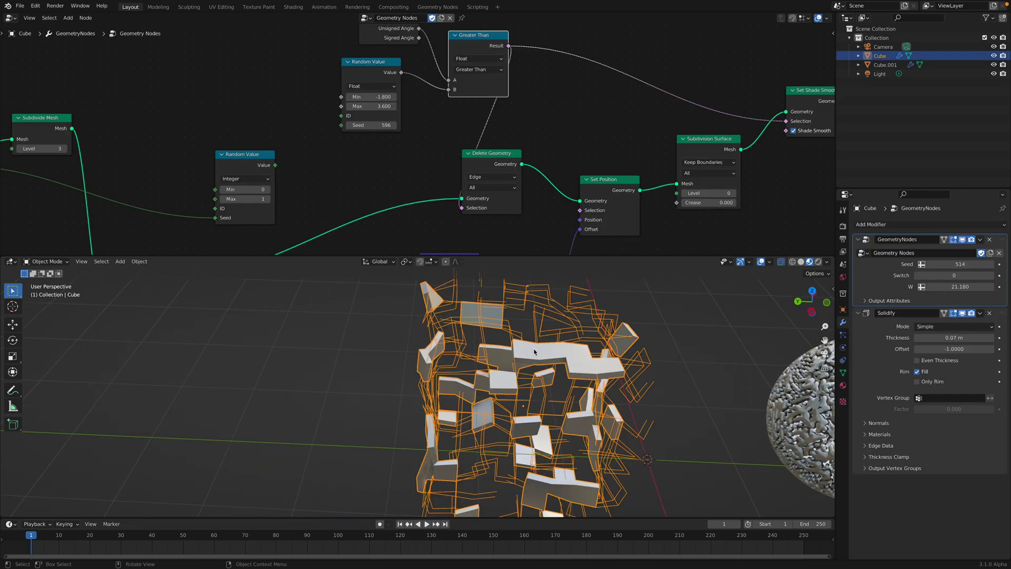
- Set the float Random Value to Min -1.880, Max 7.800 and Seed 776, and shift Edge Angle away from Greater Than
middle_drag(400, 142, 385, 175)
drag(355, 158, 361, 130)
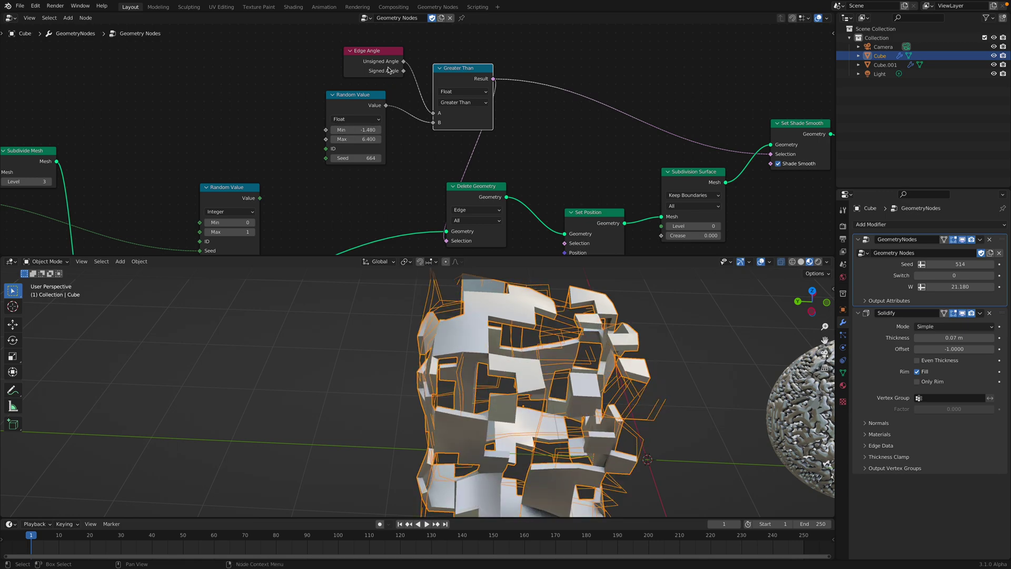
drag(386, 69, 362, 69)
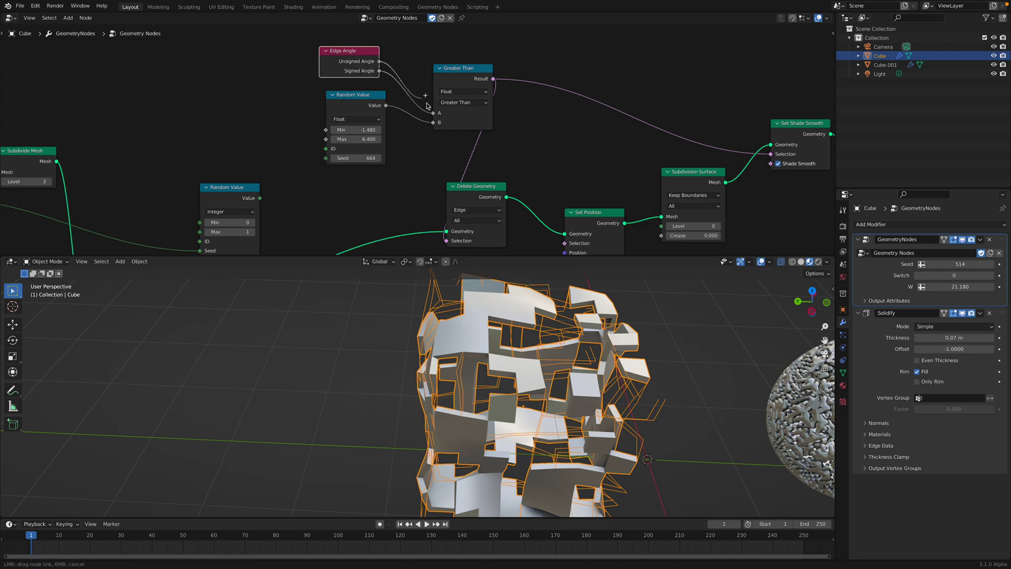
drag(356, 129, 356, 149)
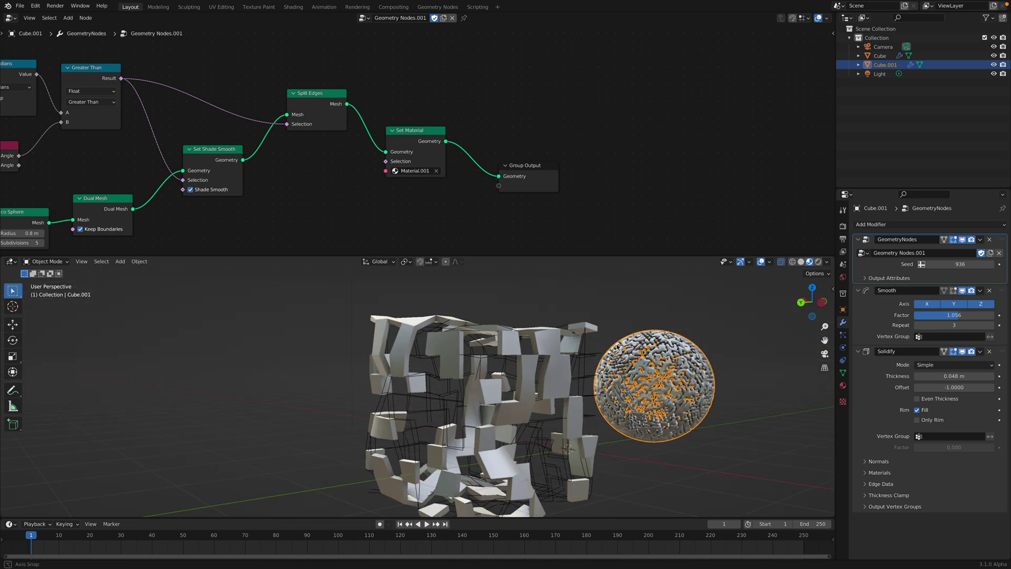
- Select the large cube again and set its Geometry Nodes modifier's Switch to 1
mouse_move(618, 346)
middle_down()
mouse_move(618, 378)
mouse_move(629, 333)
middle_up()
scroll(629, 332, down, 1)
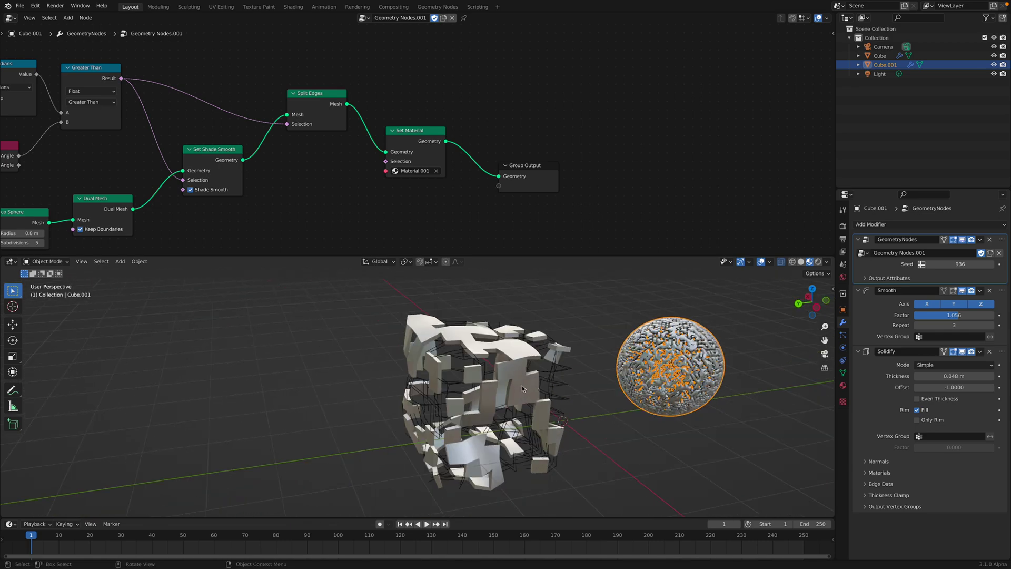
click(483, 479)
middle_drag(483, 479, 452, 474)
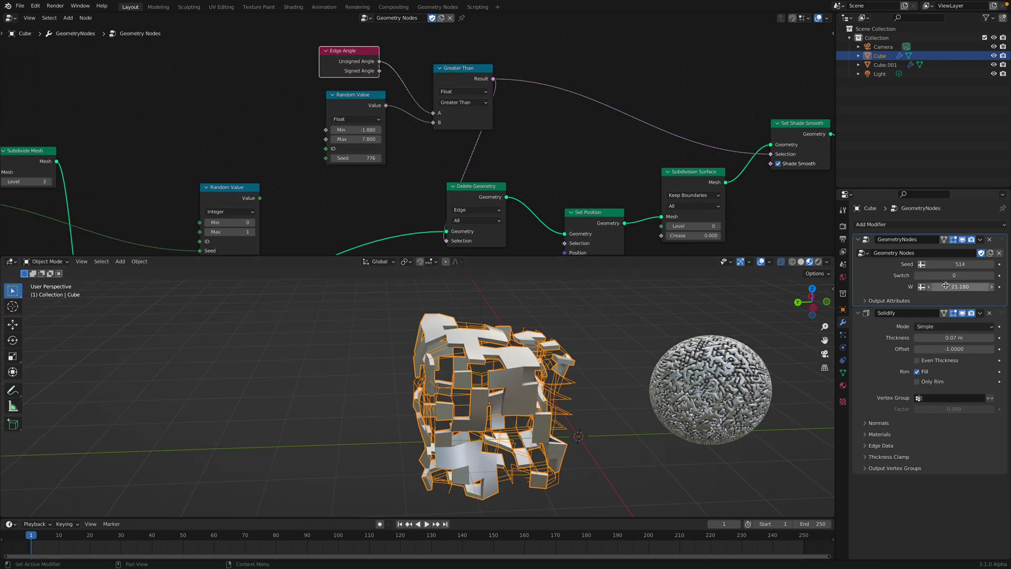
drag(947, 279, 955, 278)
- Enlarge the 3D viewport and examine the stacked cube geometry from several angles
click(589, 356)
middle_drag(589, 356, 553, 366)
scroll(584, 370, up, 5)
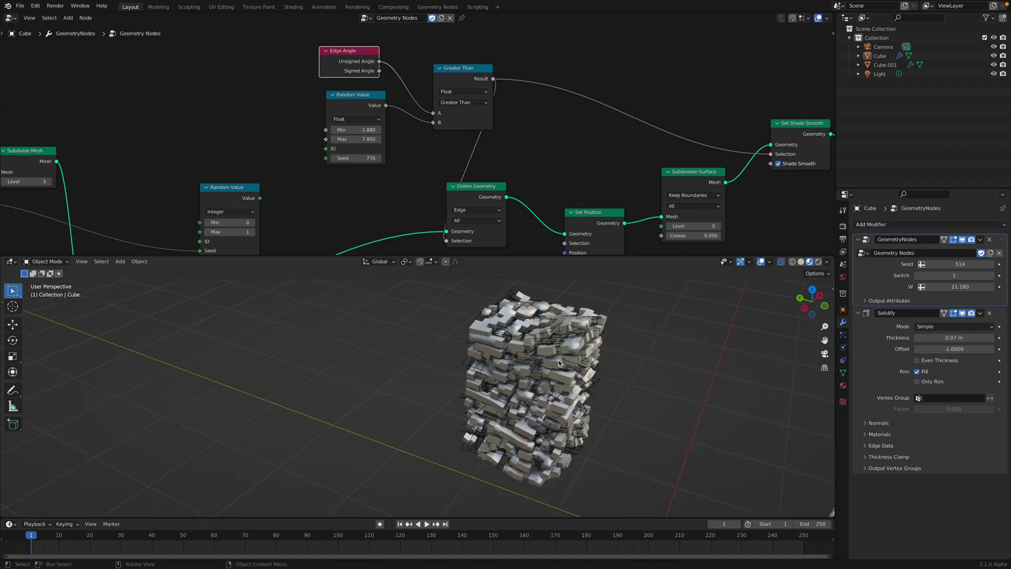
click(610, 376)
middle_drag(620, 365, 480, 373)
drag(556, 256, 556, 179)
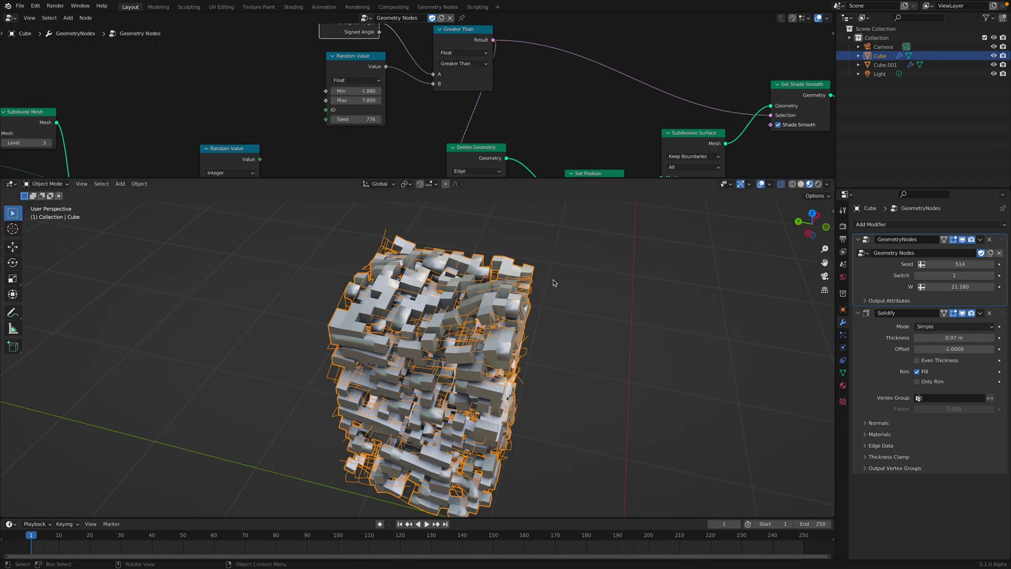
click(554, 280)
middle_drag(554, 281, 547, 256)
click(506, 303)
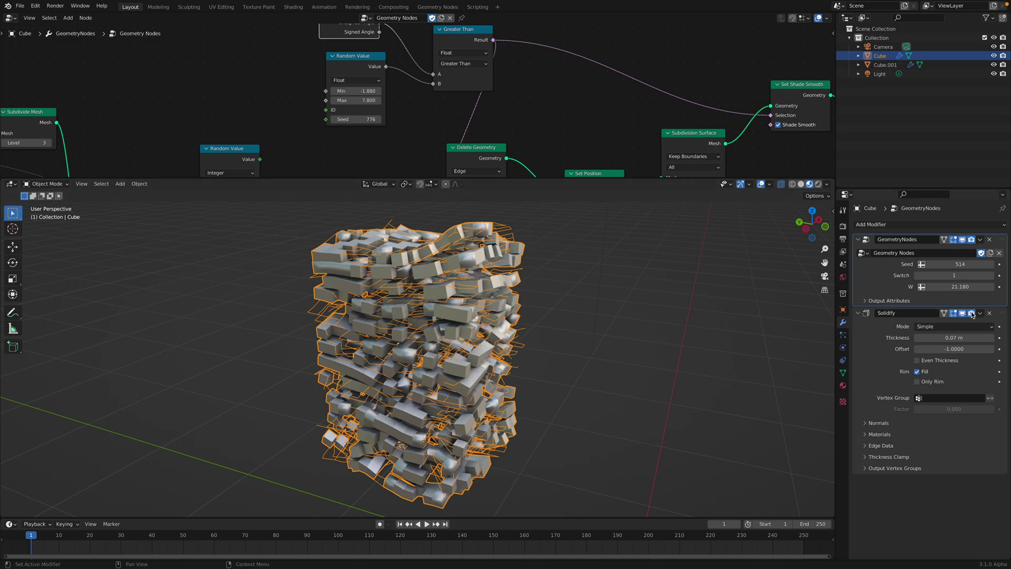
- Remove the Solidify modifier from the cube and check the thin layered faces
click(989, 314)
click(584, 338)
middle_drag(584, 338, 516, 305)
click(549, 299)
- Try a Wireframe modifier on the cube and remove it again
click(871, 224)
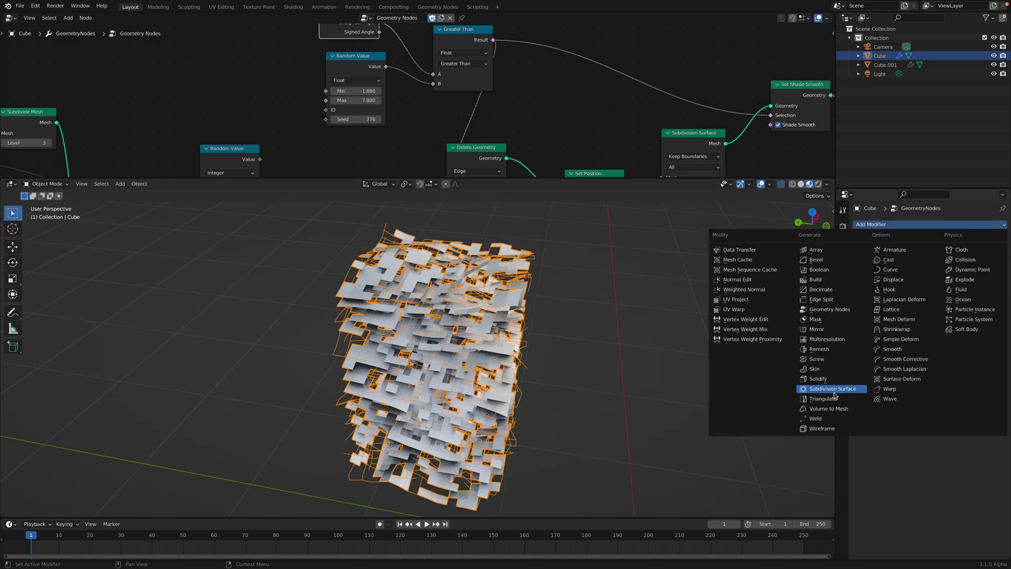
click(820, 428)
click(611, 346)
middle_drag(610, 346, 653, 326)
click(991, 316)
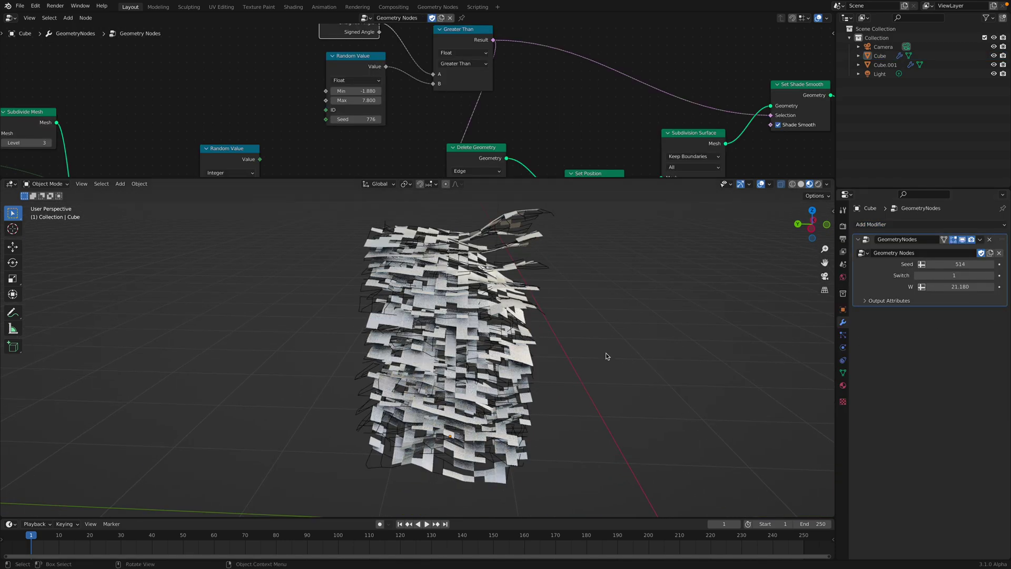
- Duplicate the cube beside the original, delete the copy and reselect the original cube
mouse_move(605, 354)
middle_down()
mouse_move(618, 370)
mouse_move(592, 369)
middle_up()
click(579, 314)
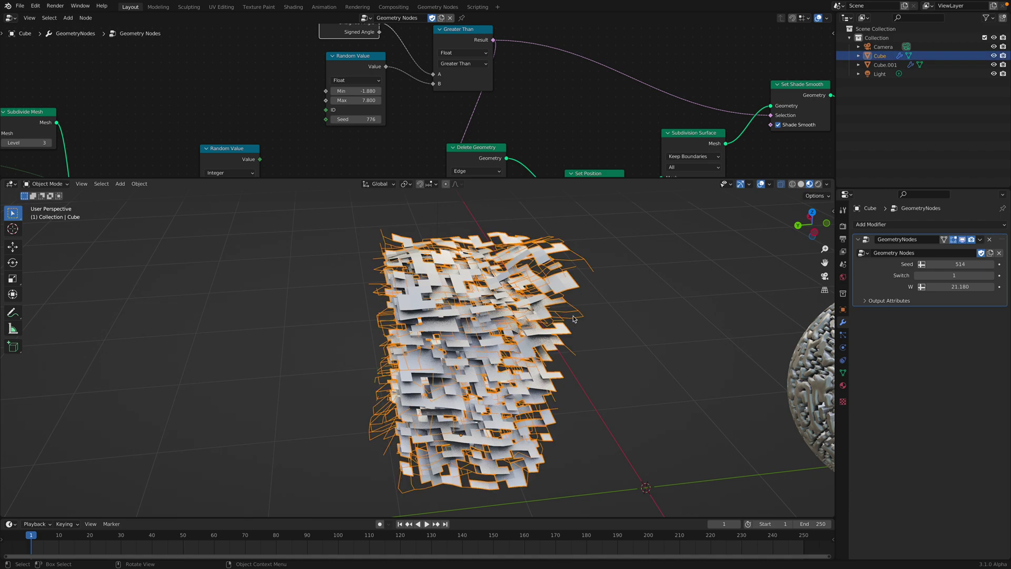
scroll(549, 330, down, 3)
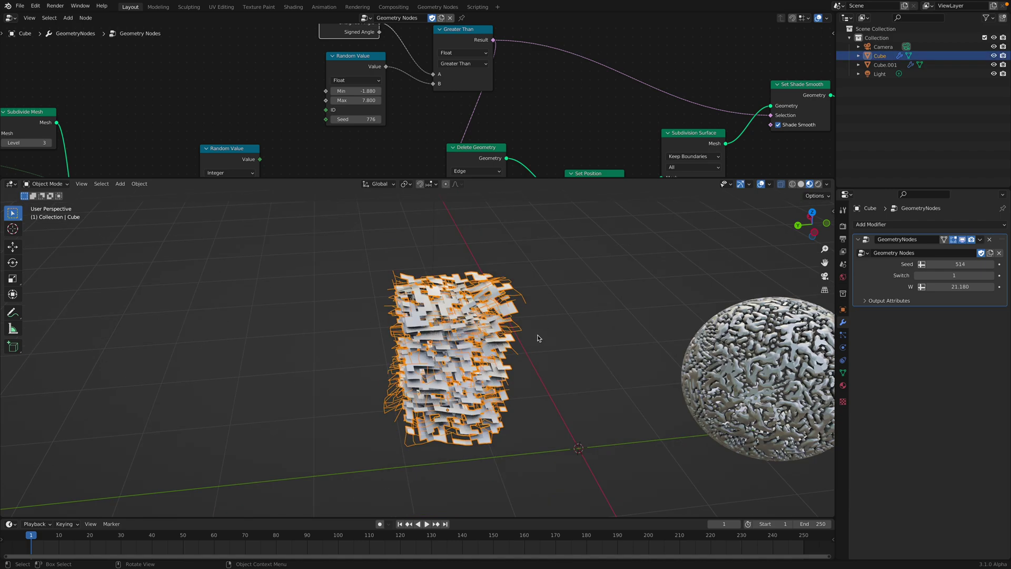
key(shift+d)
click(372, 338)
shift+middle_drag(373, 338, 460, 340)
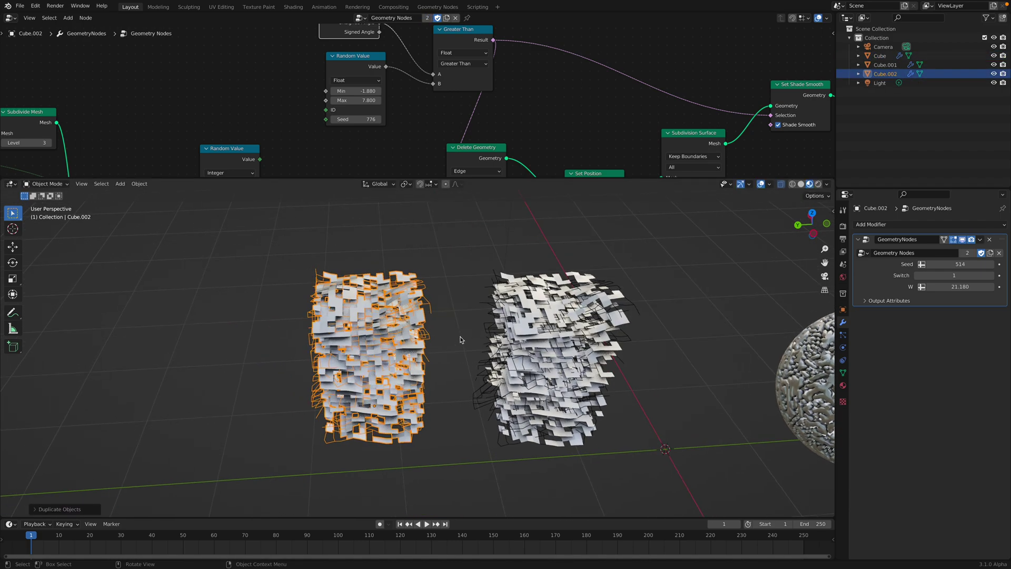
key(x)
click(456, 338)
click(569, 326)
- Enlarge the node editor and save the file
drag(542, 178, 540, 311)
middle_drag(60, 148, 189, 131)
click(20, 6)
click(33, 66)
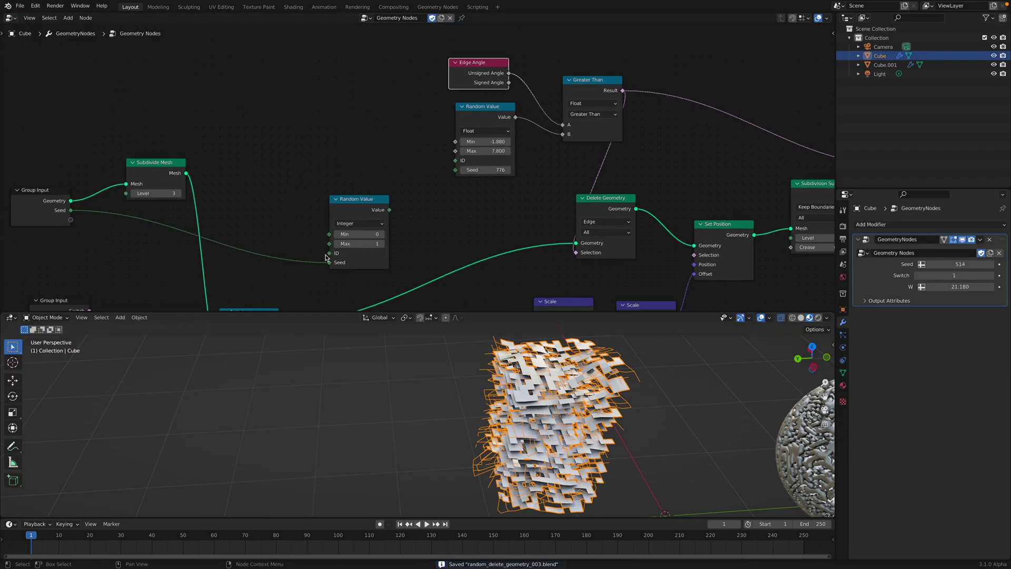
- Review the Switch and grid instancing nodes and set the cube modifier's Seed to 626
middle_drag(350, 230, 426, 138)
middle_drag(243, 168, 453, 48)
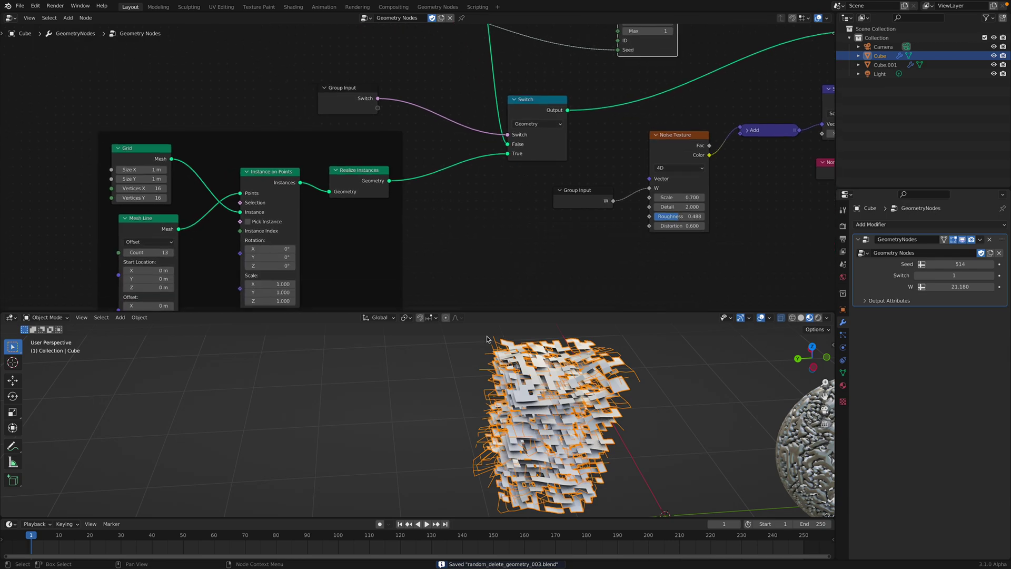
middle_drag(307, 194, 404, 175)
middle_drag(233, 197, 291, 171)
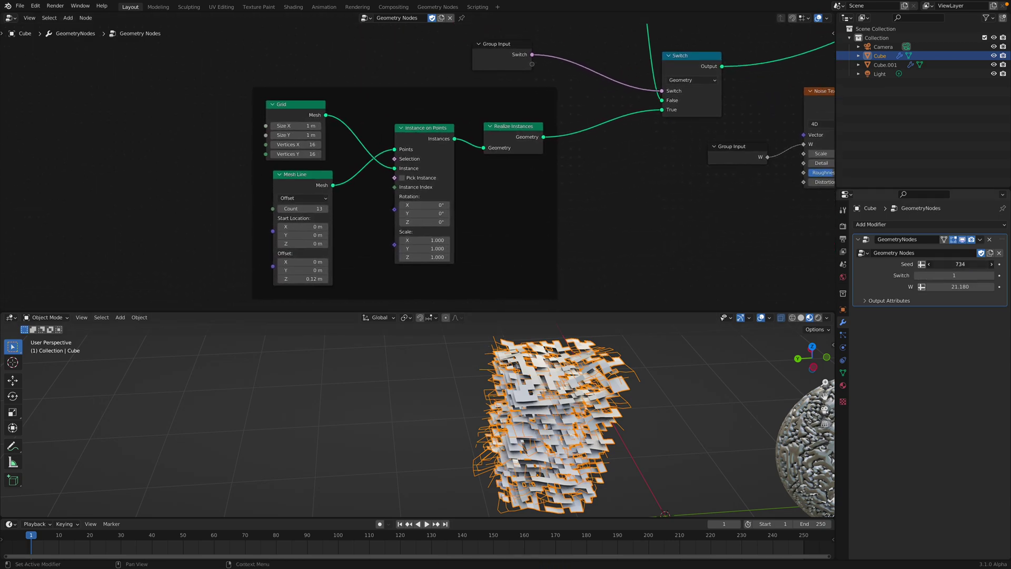
drag(960, 263, 981, 264)
- Connect the Group Input's Seed to the float Random Value's Seed
middle_drag(509, 110, 362, 167)
middle_drag(471, 133, 352, 226)
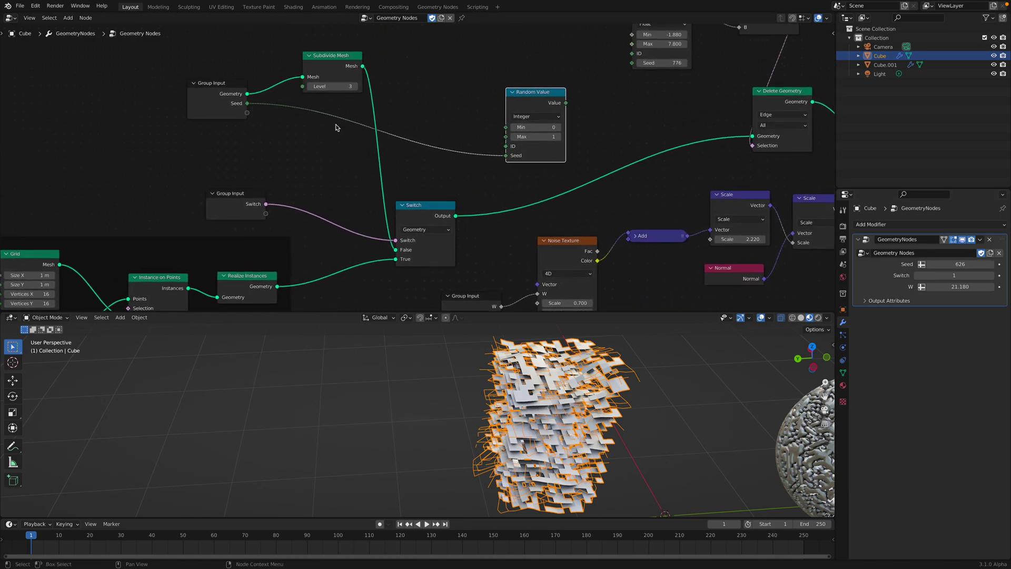
middle_drag(557, 101, 464, 126)
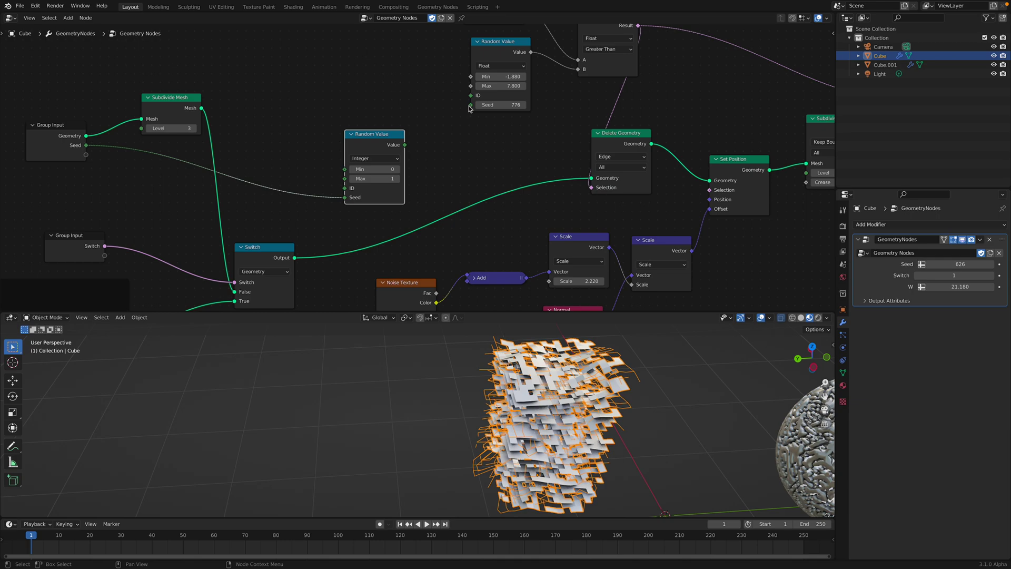
drag(88, 148, 88, 148)
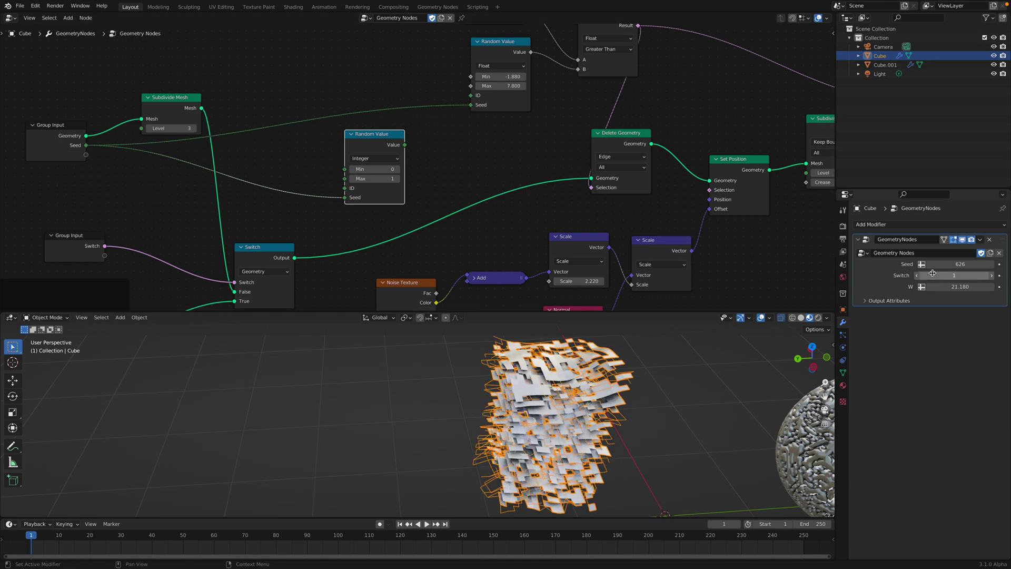
- Set the cube modifier's Seed to 740 and W to 26.560, and save the file
drag(942, 265, 995, 264)
click(695, 390)
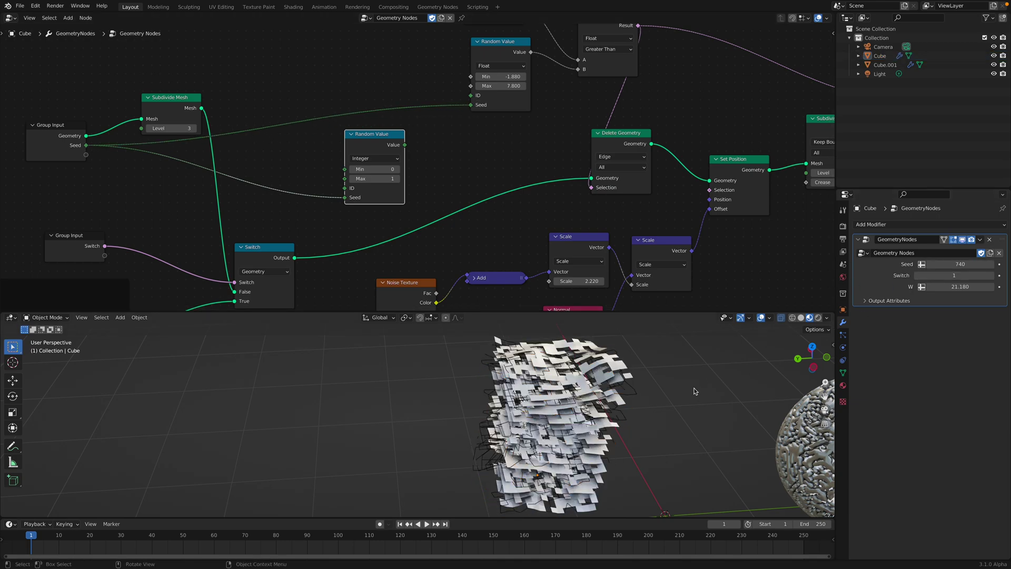
click(590, 378)
middle_drag(485, 253, 593, 183)
drag(961, 275, 993, 287)
- Add a Group Input node and connect it to the Mesh Line's Count to expose Count as a modifier input
middle_drag(87, 223, 320, 139)
drag(209, 145, 216, 140)
middle_drag(218, 160, 292, 138)
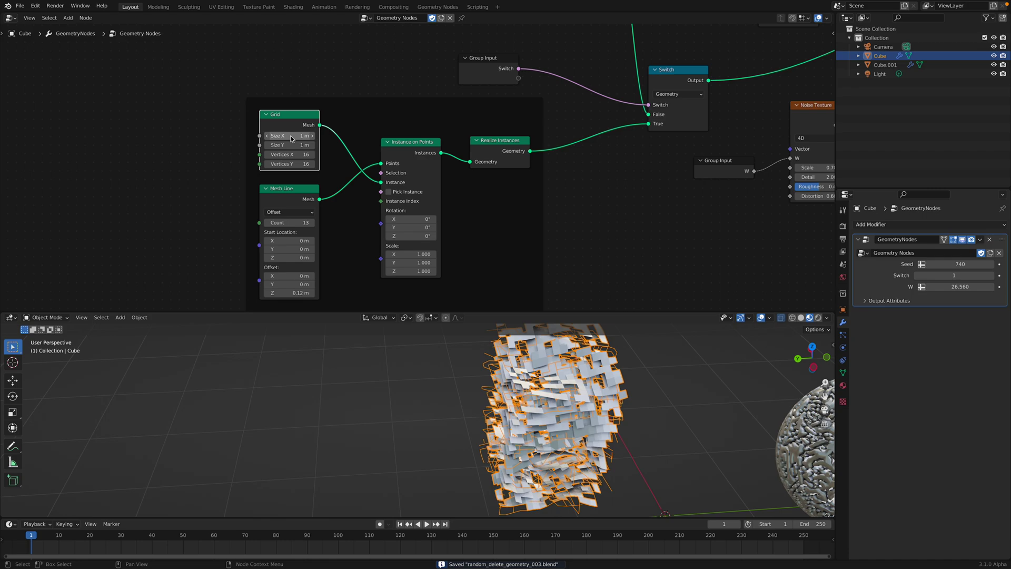
drag(259, 223, 185, 210)
text(group)
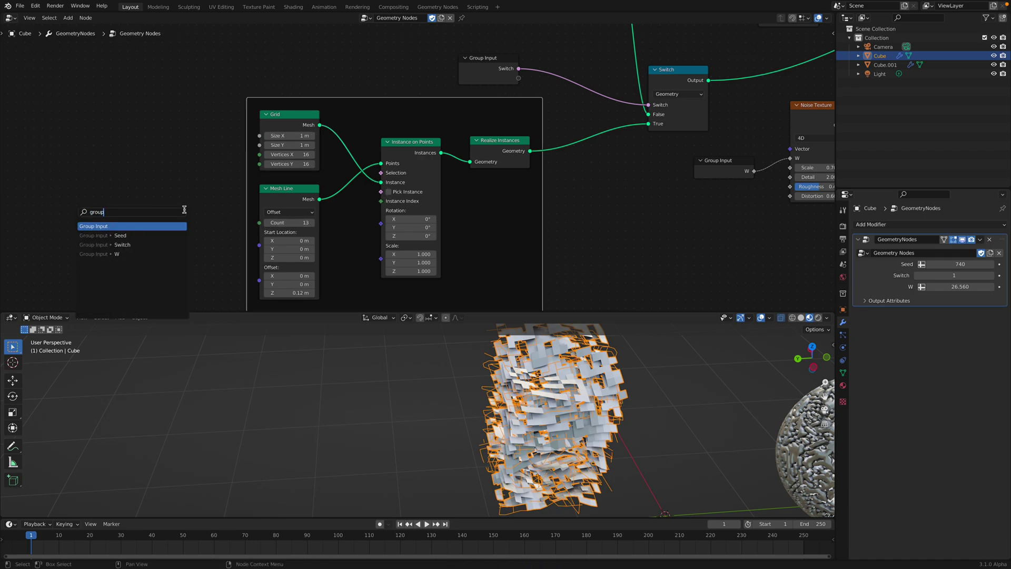
key(Return)
click(184, 211)
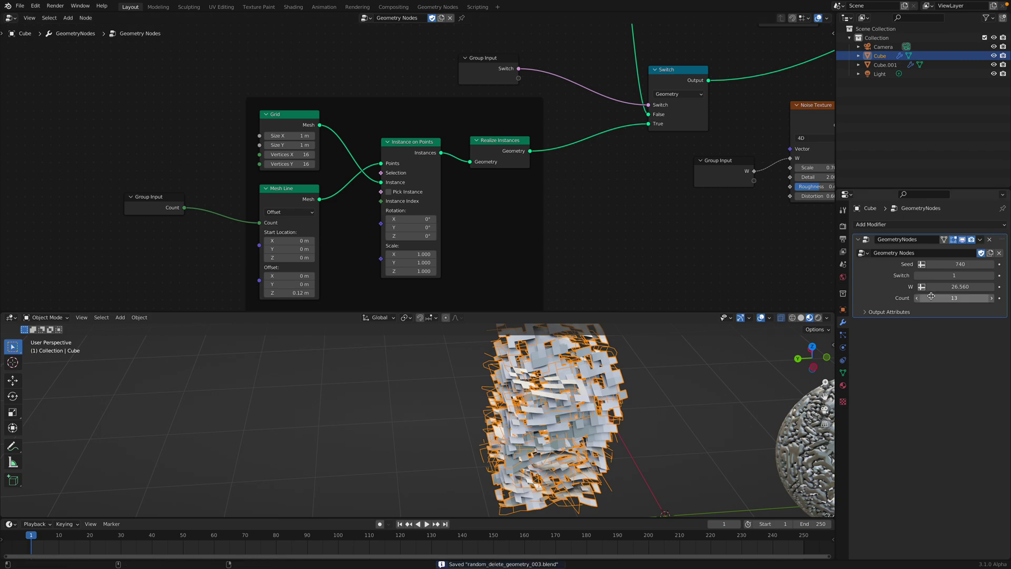
- Try a Count of 79 on the cube modifier, return it to 13 and save the file
drag(931, 296, 963, 295)
scroll(524, 447, down, 3)
shift+middle_drag(673, 417, 507, 448)
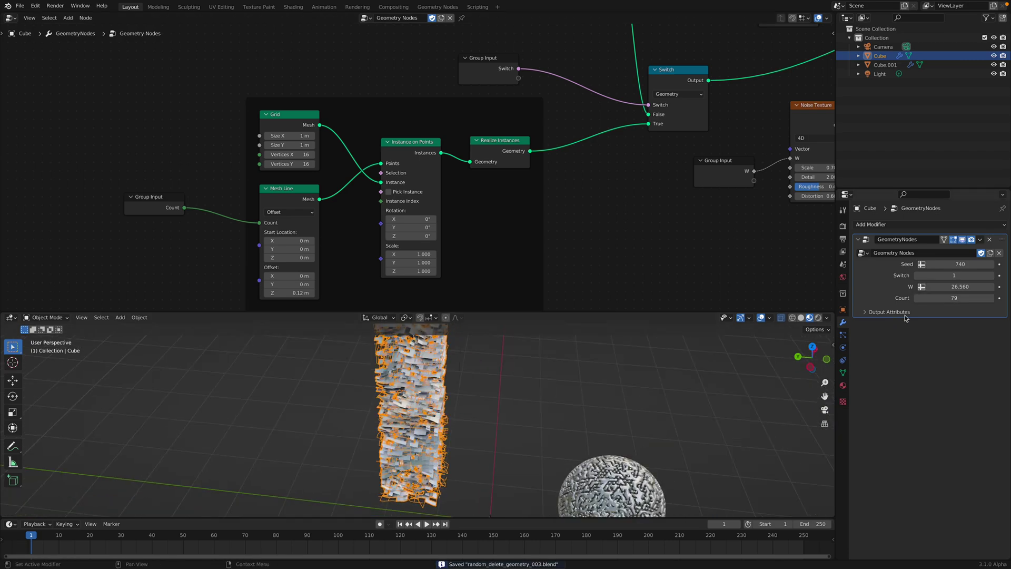
drag(954, 298, 924, 298)
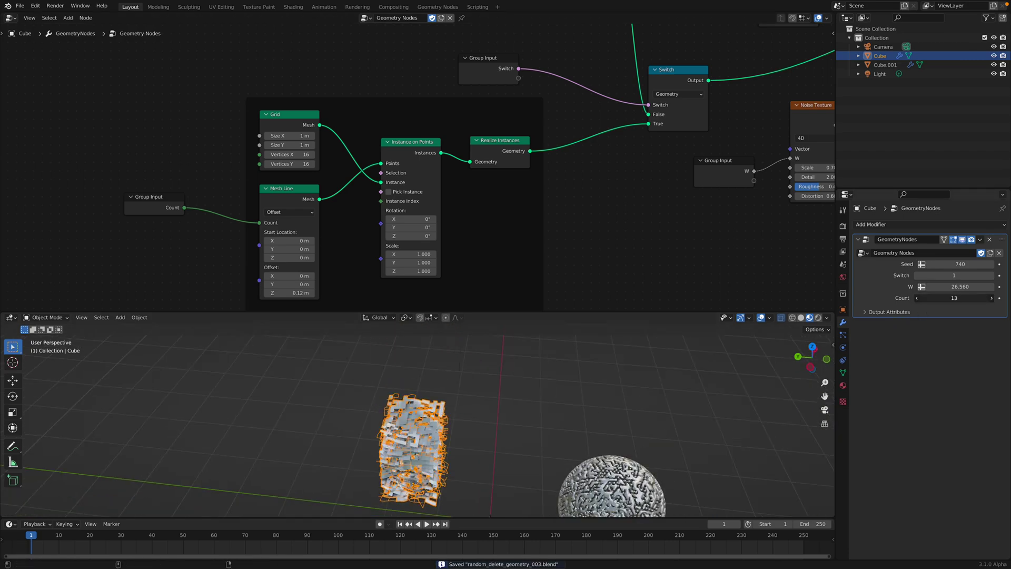
middle_drag(645, 397, 626, 372)
scroll(627, 373, up, 2)
key(ctrl+s)
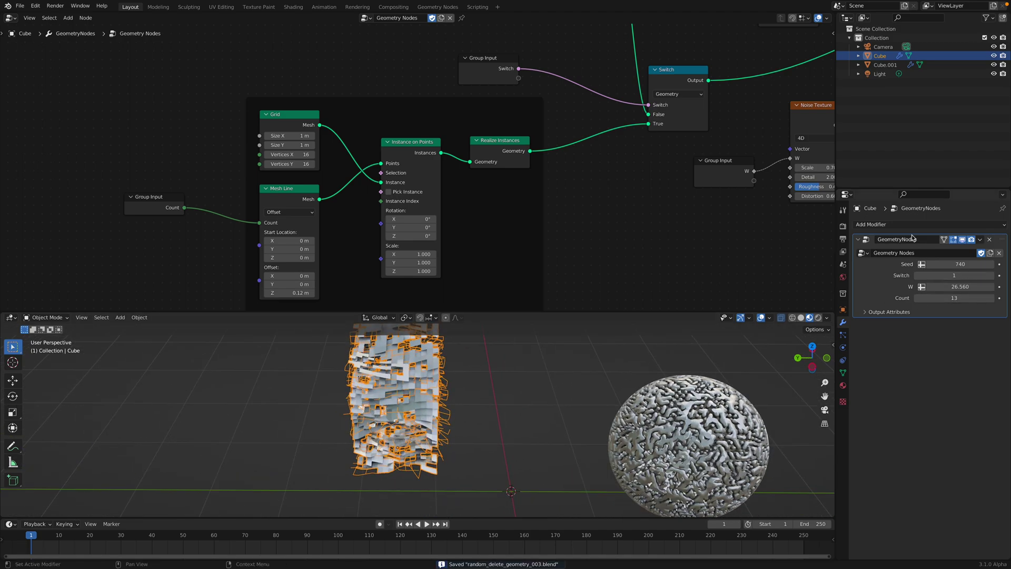
- Add a Solidify modifier to the cube with a thickness of 0.046 m and deselect the object
click(903, 225)
click(847, 379)
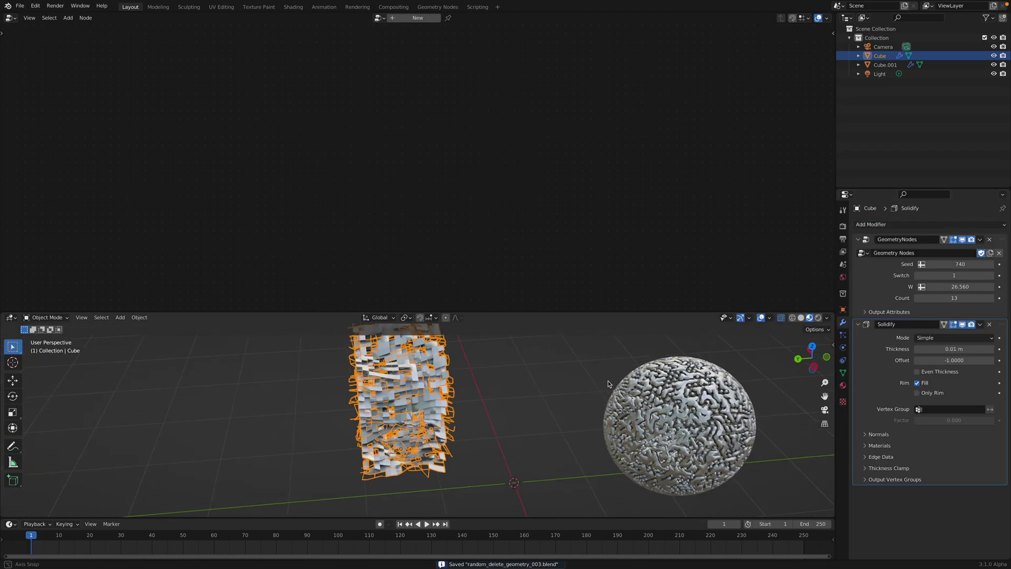
middle_drag(608, 380, 621, 375)
drag(938, 351, 955, 352)
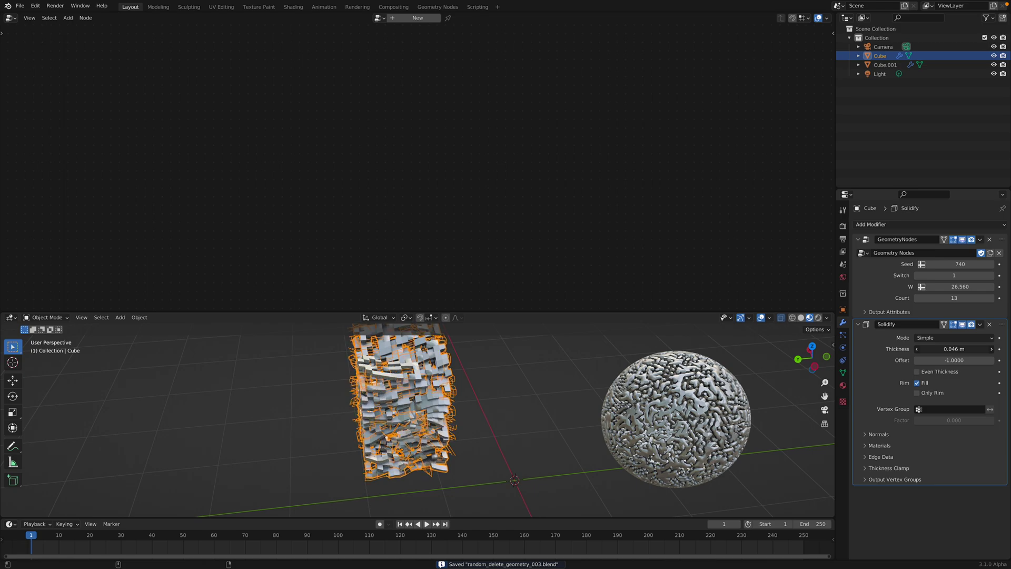
click(568, 365)
middle_drag(568, 364, 576, 339)
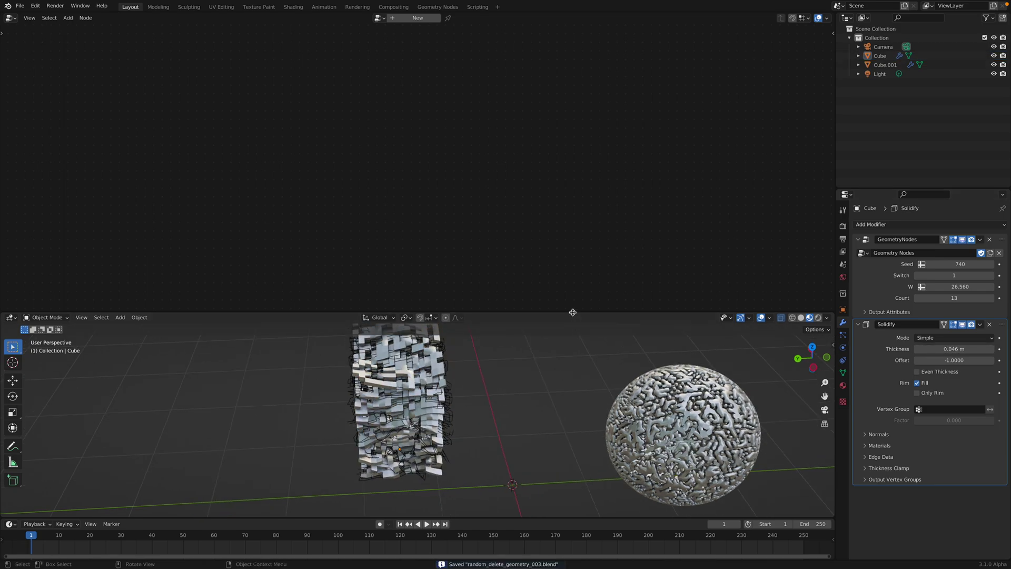
- Enlarge the 3D viewport and move the patterned sphere closer to the block
drag(573, 312, 581, 146)
click(620, 319)
middle_drag(621, 319, 604, 335)
key(g)
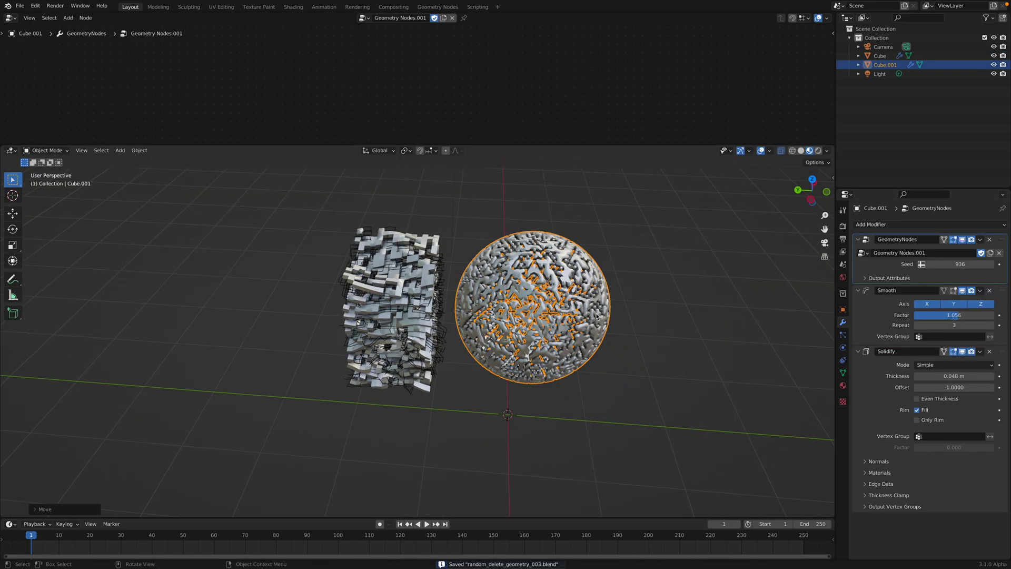
scroll(584, 311, up, 7)
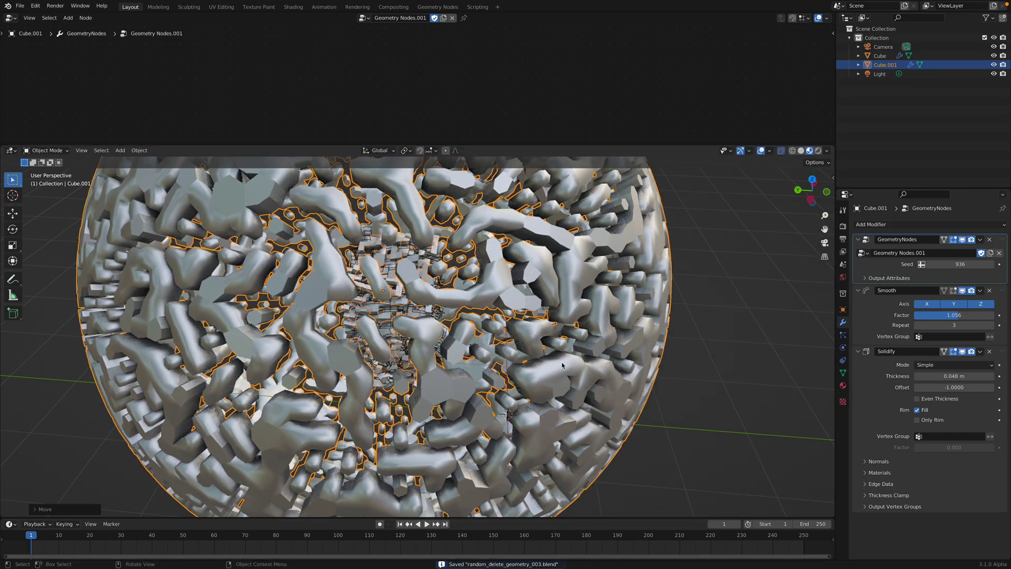
scroll(562, 364, up, 3)
scroll(562, 364, down, 9)
- Scale the patterned sphere and reposition it beside the block
key(s)
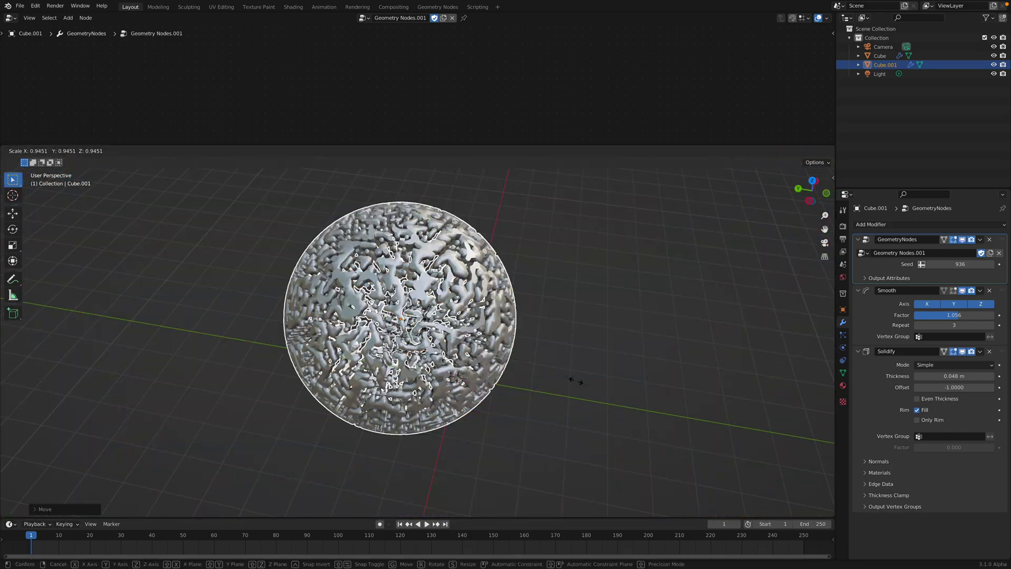
click(443, 334)
scroll(442, 334, up, 4)
middle_drag(442, 334, 386, 350)
key(g)
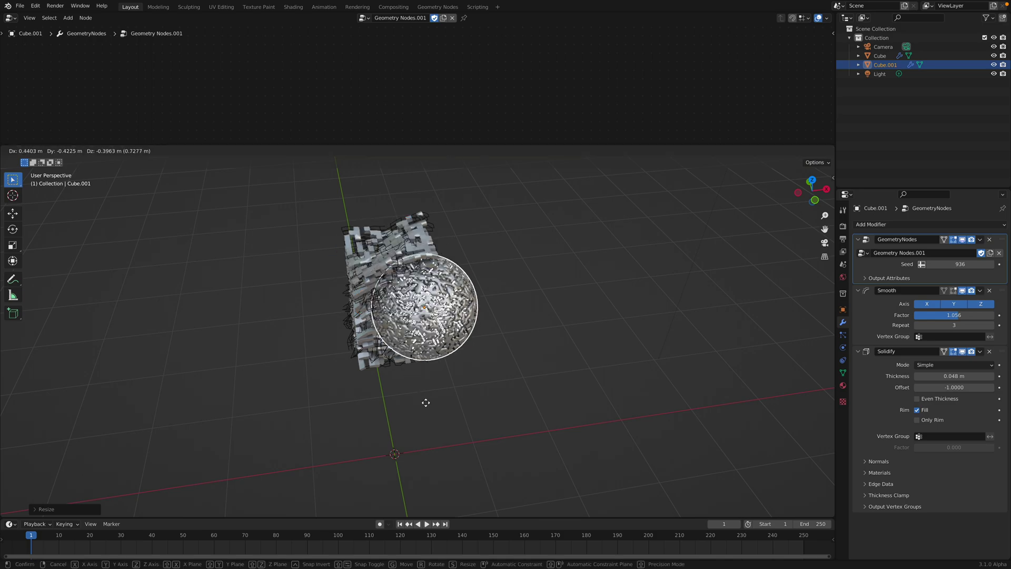
click(426, 402)
middle_drag(427, 401, 561, 391)
key(g)
click(553, 365)
key(g)
click(422, 416)
scroll(561, 392, up, 2)
- Save the file and set the sphere modifier's Seed to 1102
key(ctrl+s)
drag(953, 265, 1006, 264)
click(594, 314)
middle_drag(594, 313, 483, 285)
scroll(616, 257, up, 2)
- Nudge the patterned sphere's position next to the block and deselect it
click(567, 367)
key(g)
click(582, 334)
click(596, 234)
scroll(483, 284, up, 3)
scroll(471, 308, down, 3)
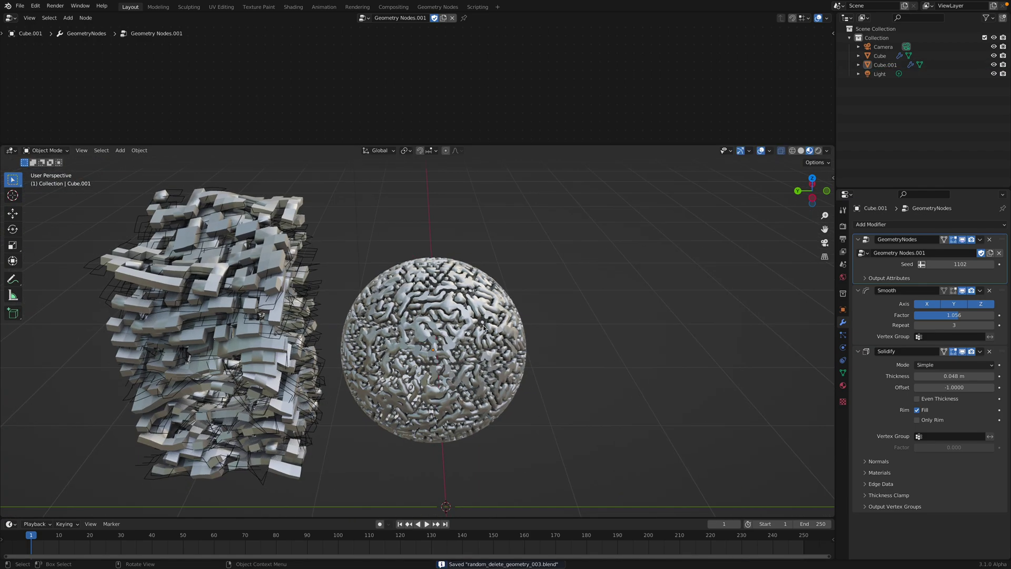
- Duplicate the patterned sphere and place the copy beside it, on the side away from the block
click(435, 282)
scroll(529, 329, down, 3)
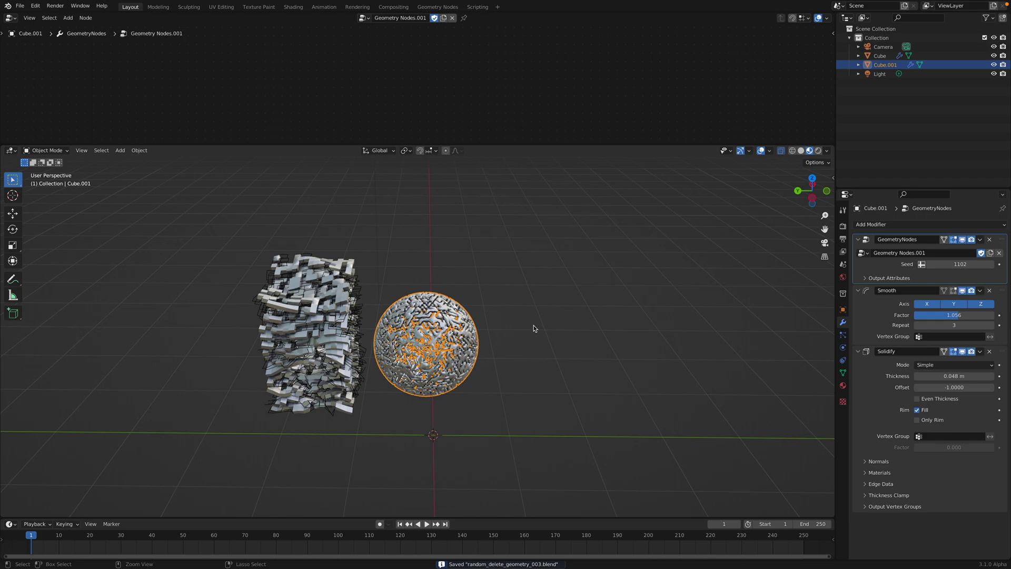
key(shift+d)
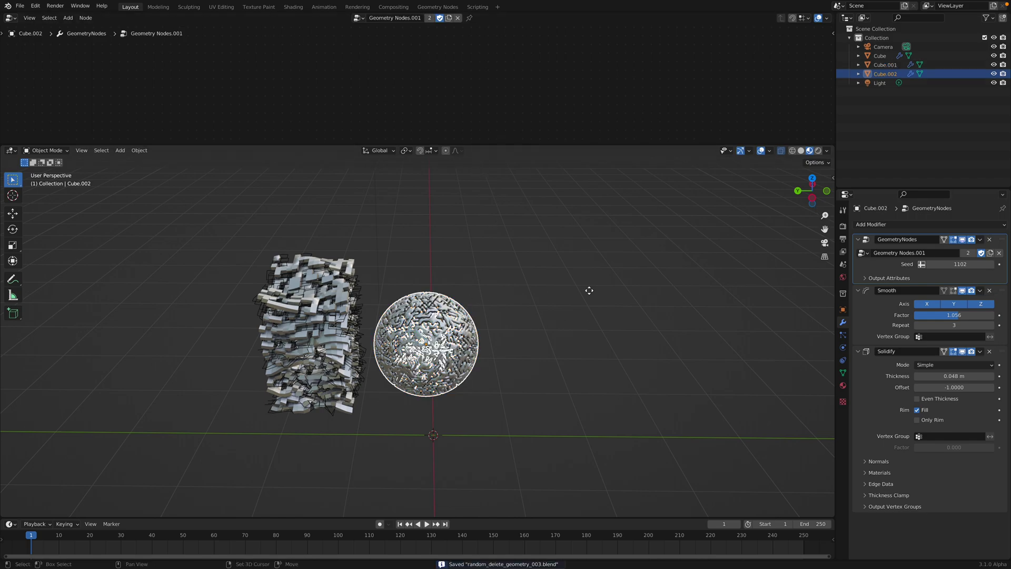
click(587, 289)
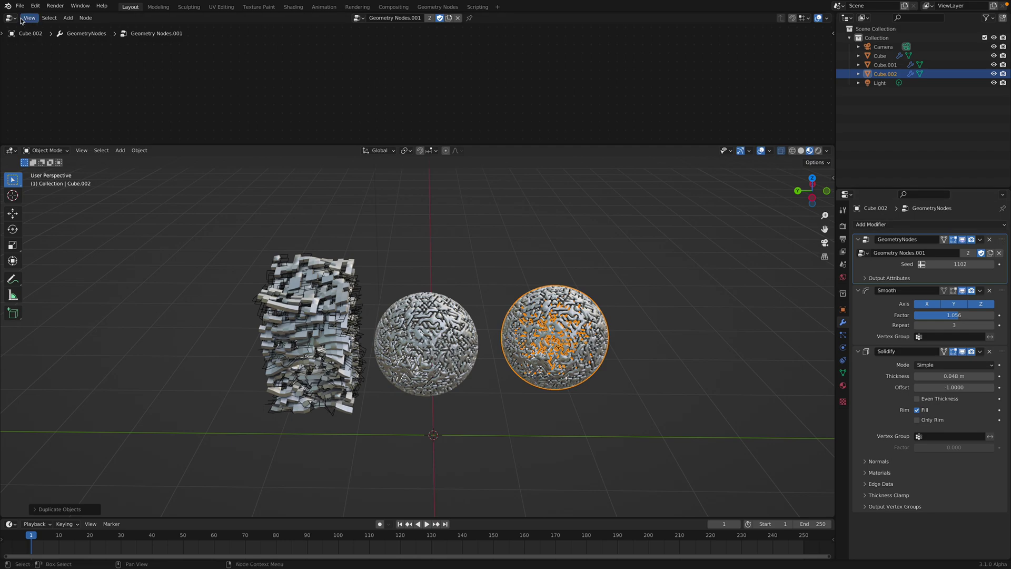
- Enlarge the node editor, move the Ico Sphere node farther from the Dual Mesh node and save the file
drag(407, 145, 410, 238)
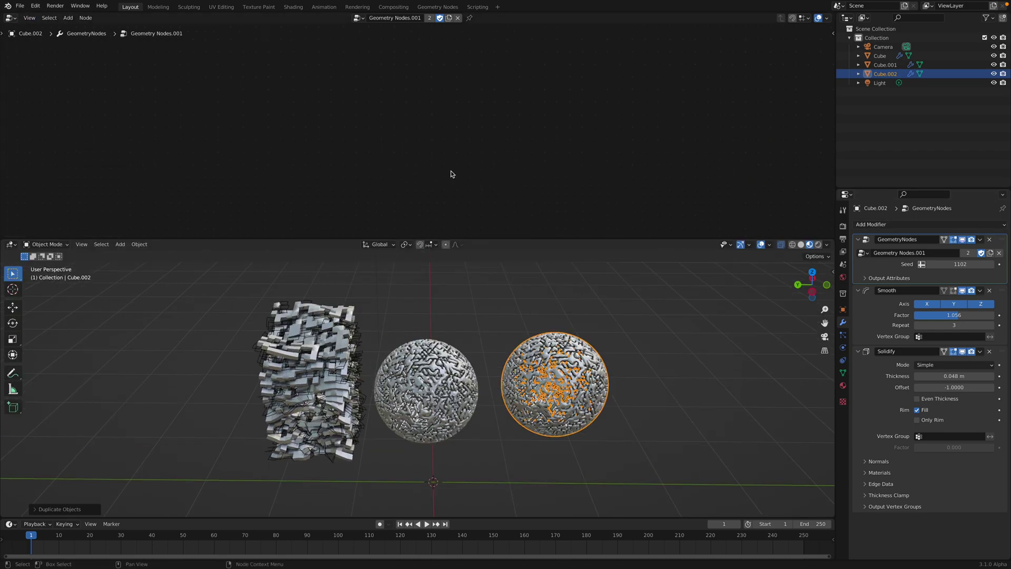
key(Home)
middle_drag(465, 101, 417, 149)
scroll(424, 142, up, 9)
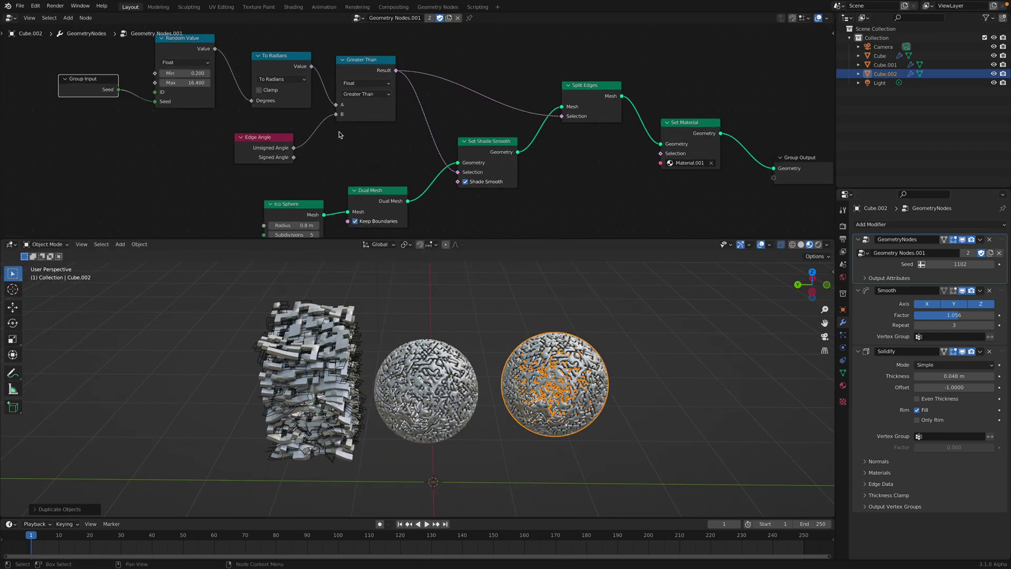
scroll(310, 122, down, 2)
middle_drag(278, 110, 274, 103)
drag(301, 194, 203, 190)
middle_drag(252, 182, 248, 153)
shift+middle_drag(660, 356, 592, 348)
key(ctrl+s)
- Add a monkey mesh, move it beside the duplicated sphere and rotate it freely
click(592, 344)
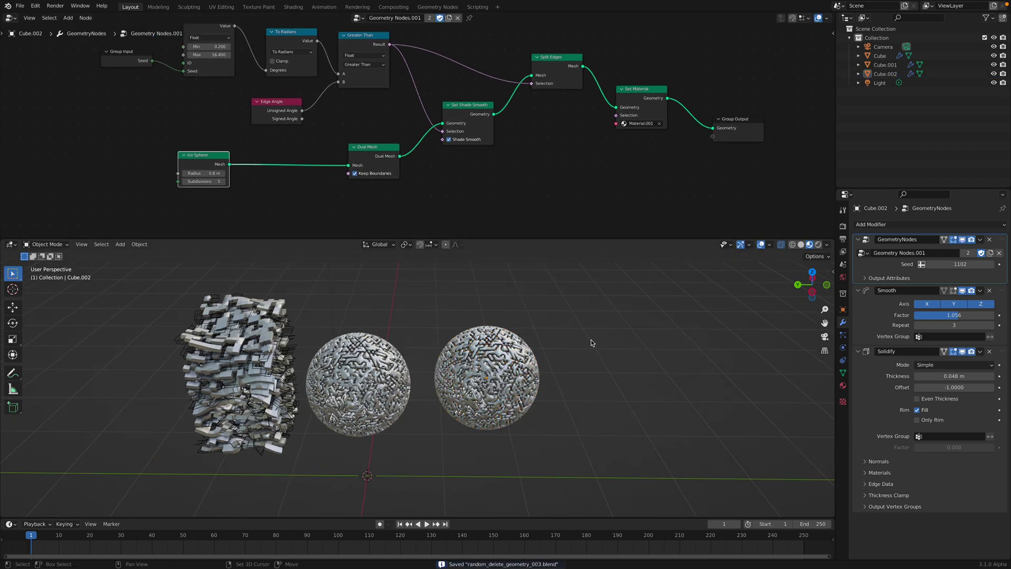
key(shift+a)
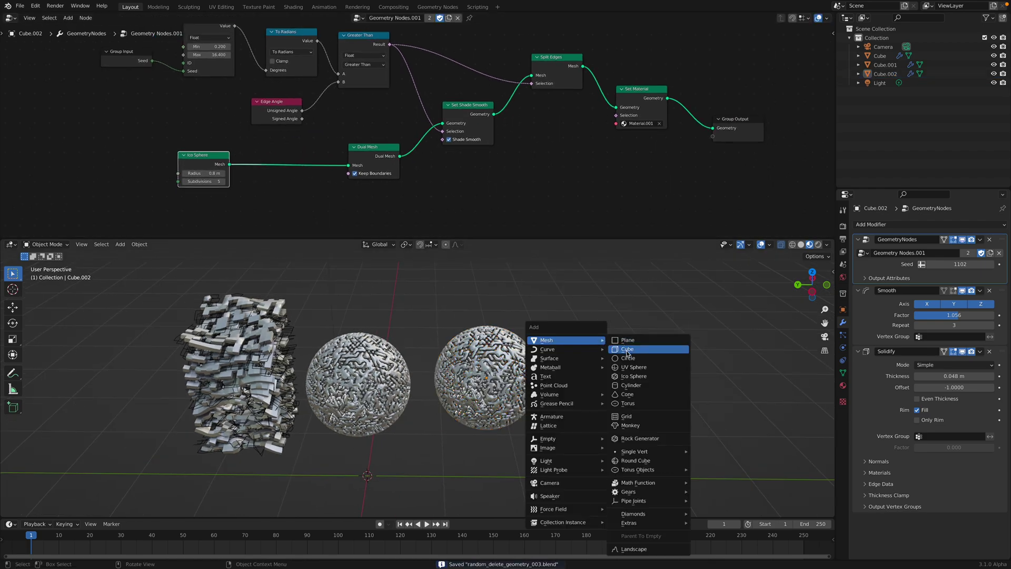
click(630, 425)
drag(421, 437, 708, 332)
key(r)
key(r)
click(814, 294)
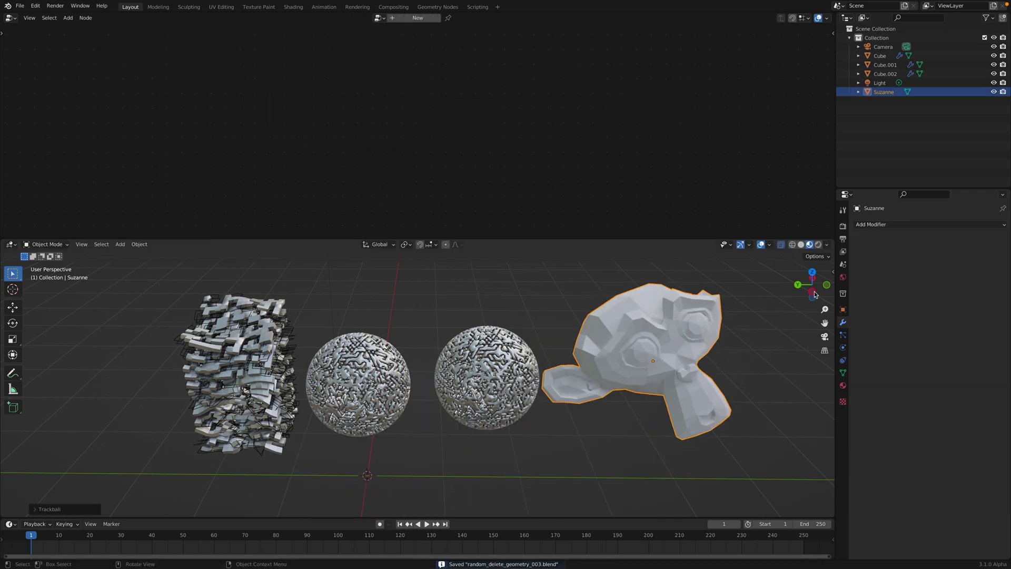
- Add Subdivision Surface and Decimate modifiers to the monkey, with viewport level 2, ratio 0.2333 and Triangulate enabled
click(915, 227)
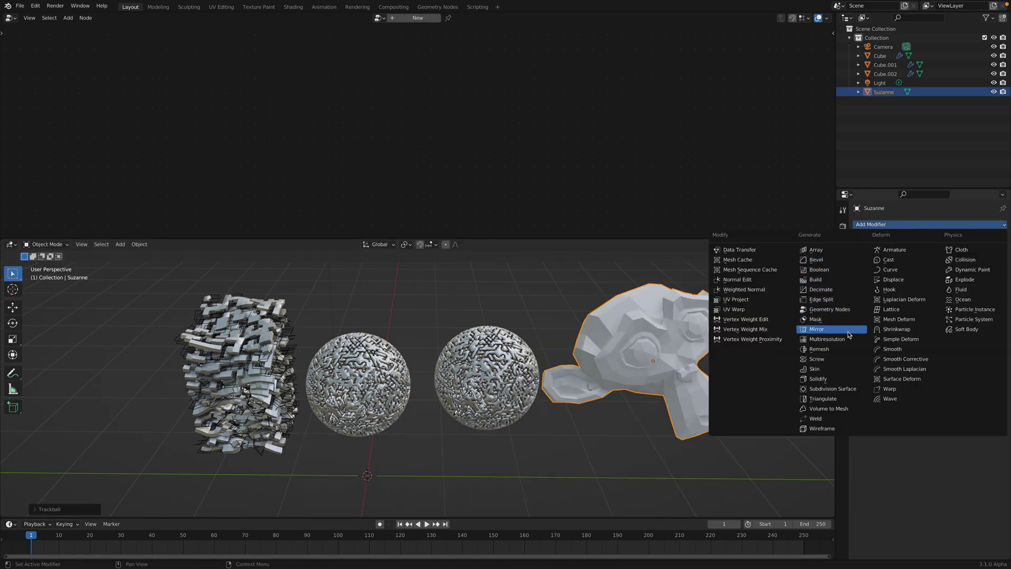
click(832, 389)
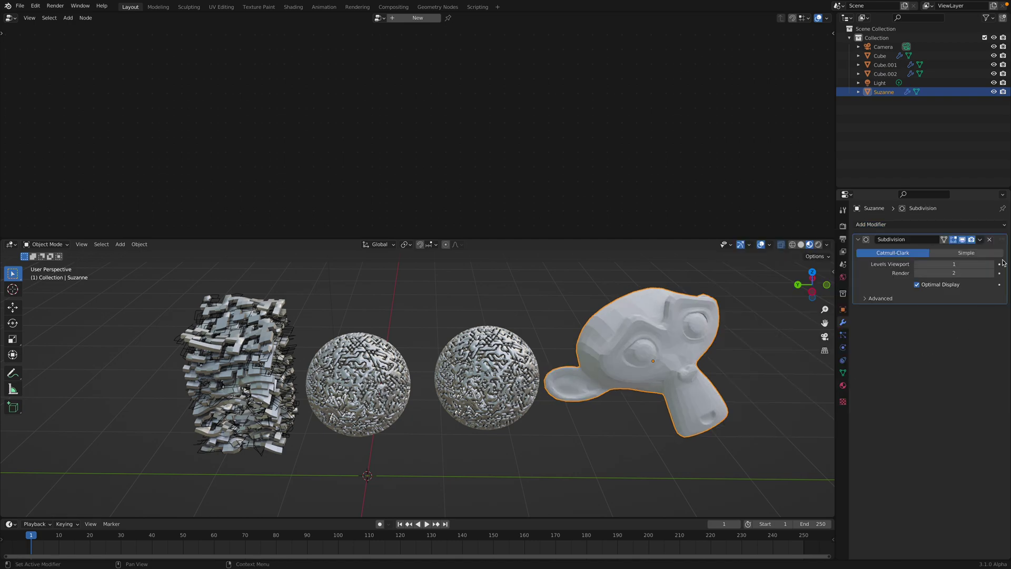
click(944, 227)
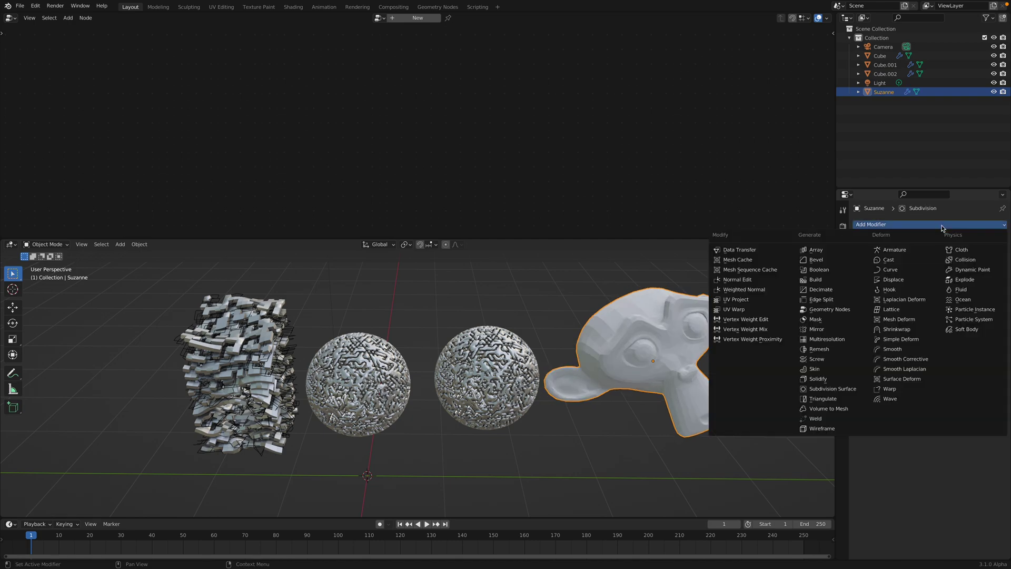
click(832, 290)
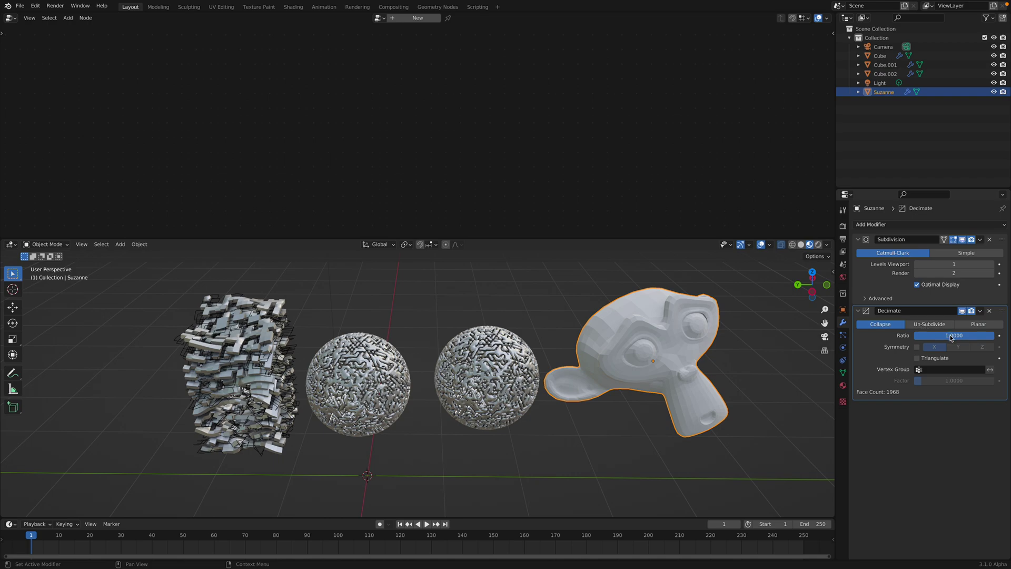
drag(948, 335, 935, 354)
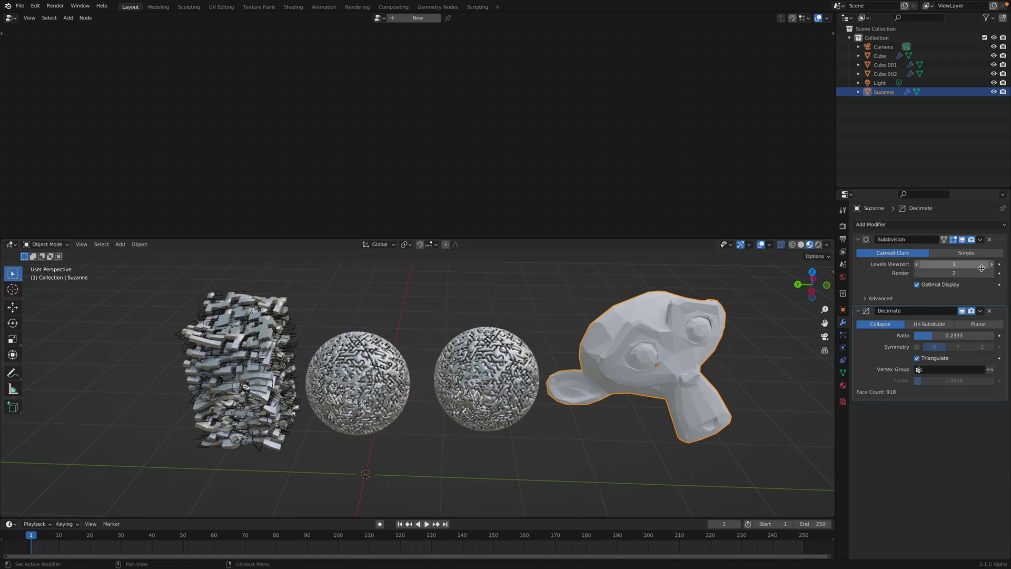
click(991, 264)
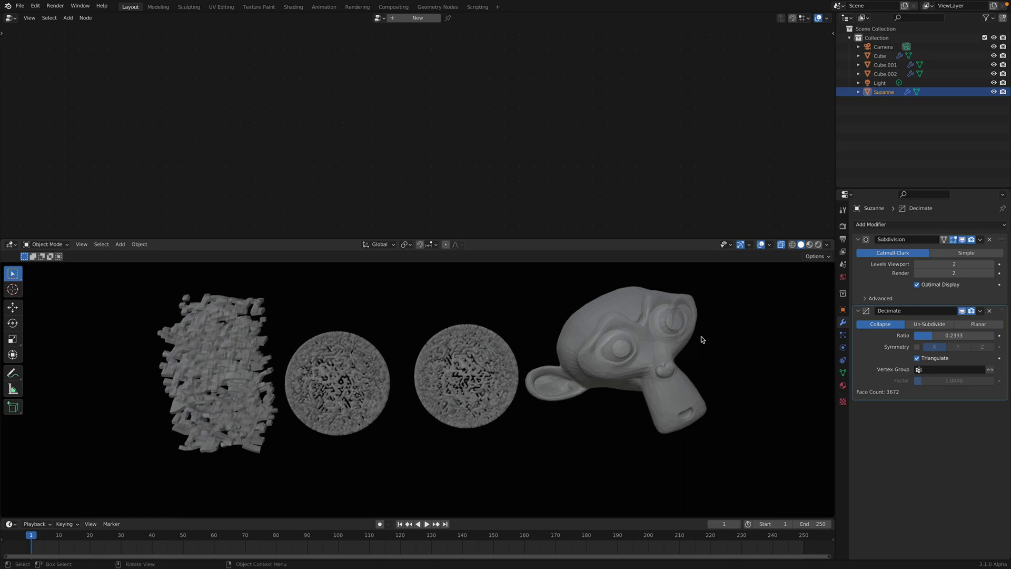
- Compare the scene in different viewport shading modes, keep Material Preview and save the file
click(808, 244)
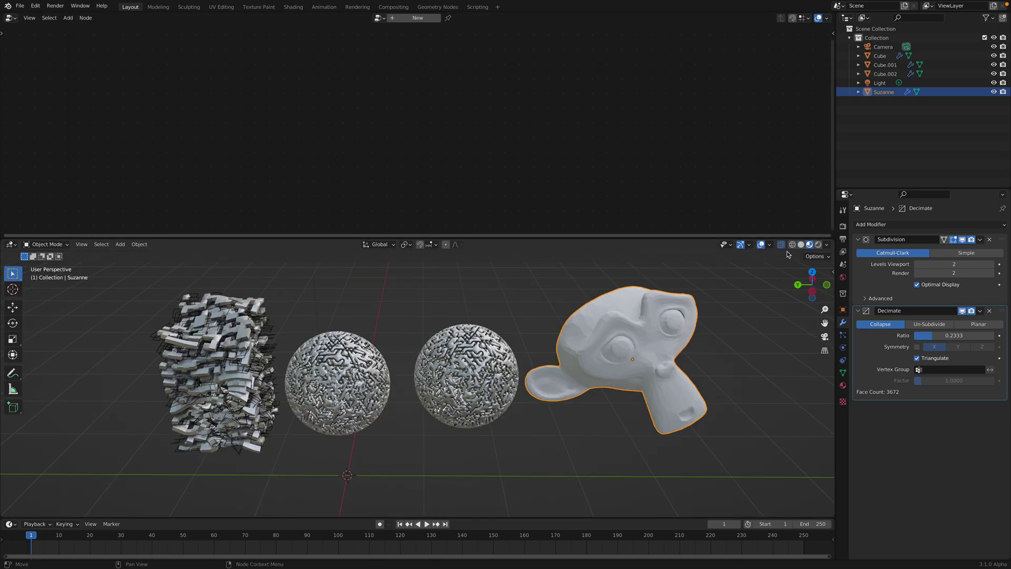
mouse_move(666, 324)
middle_down()
mouse_move(678, 324)
mouse_move(651, 344)
middle_up()
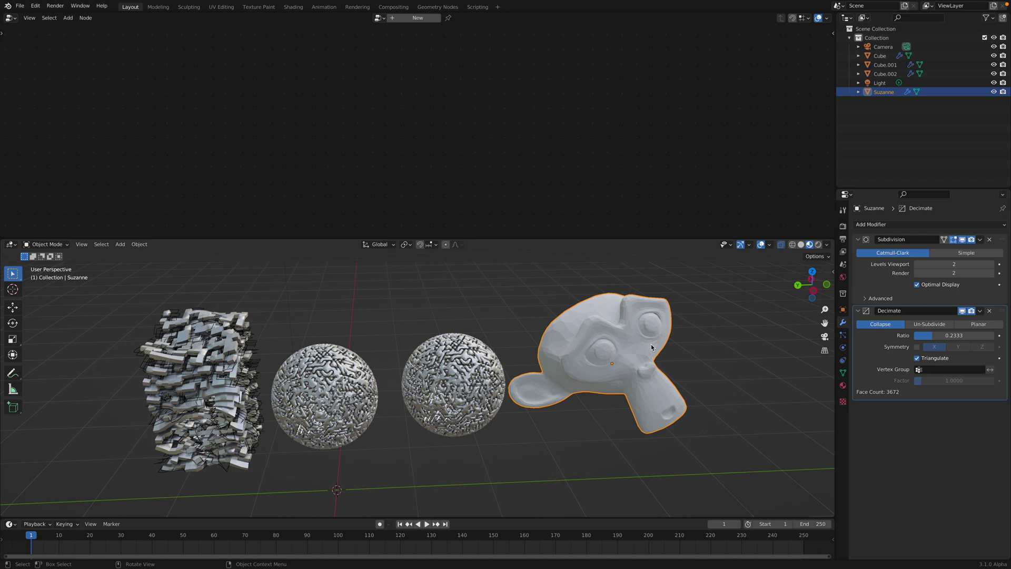
click(801, 244)
middle_drag(565, 437, 548, 449)
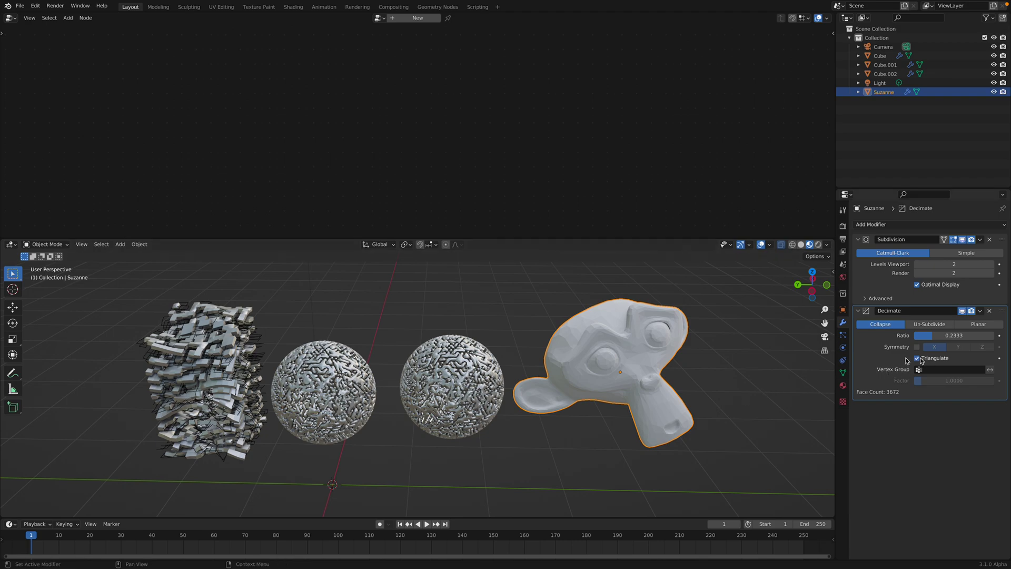
key(ctrl+s)
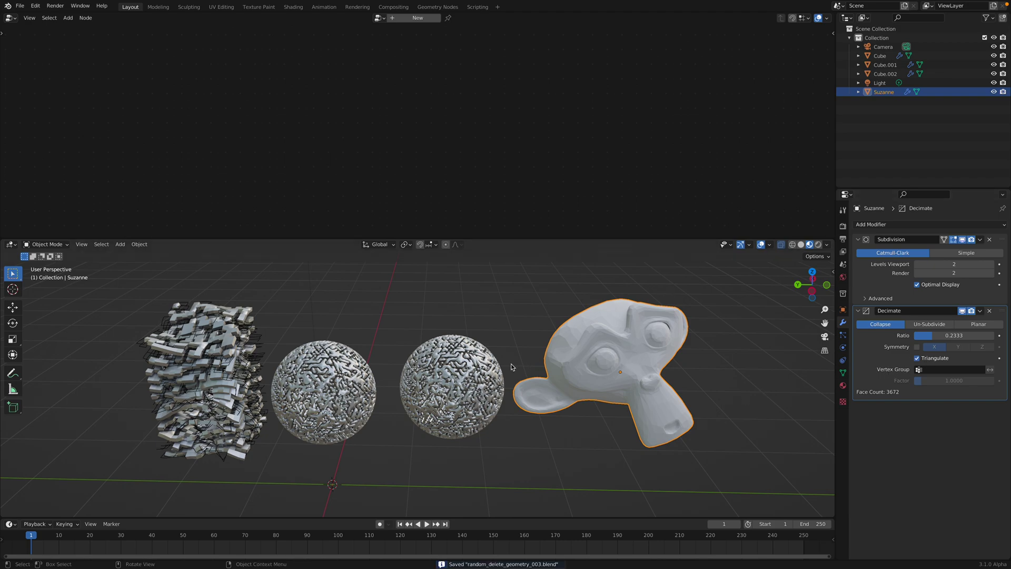
- Copy the modifiers of the duplicated sphere onto the monkey and select only the monkey
click(484, 364)
click(610, 356)
click(478, 368)
click(576, 351)
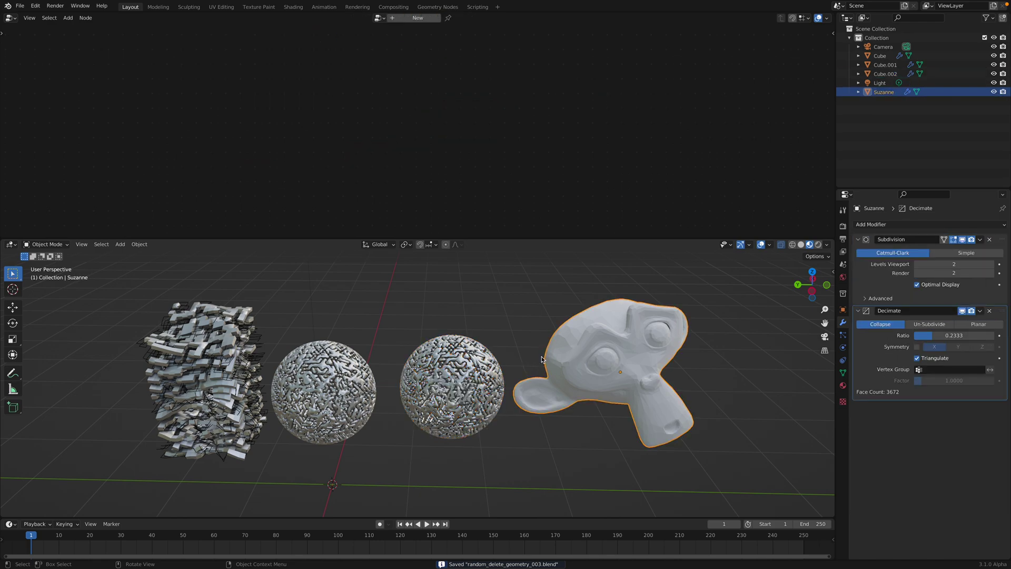
shift+click(473, 366)
key(ctrl+l)
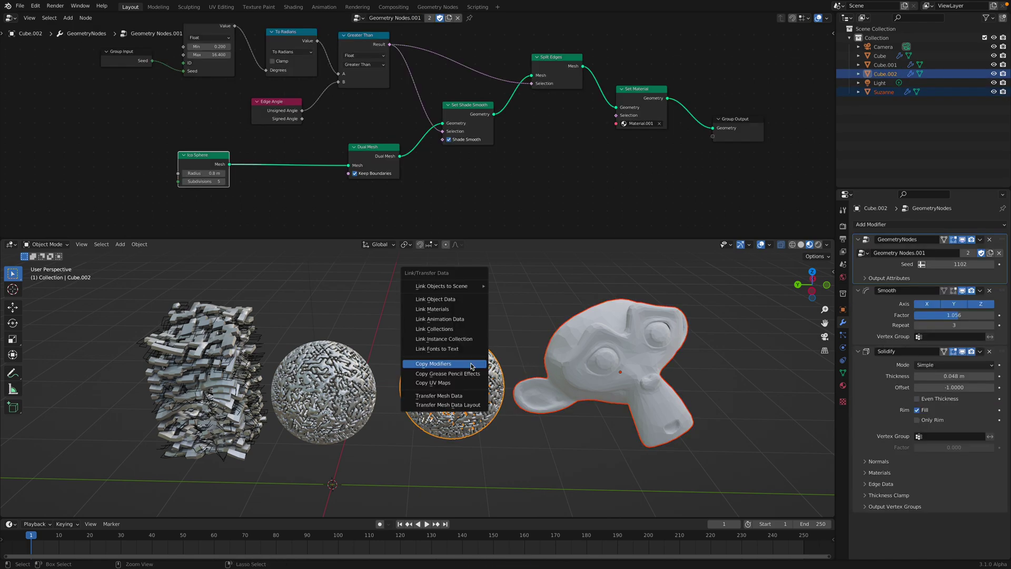
click(472, 365)
click(656, 325)
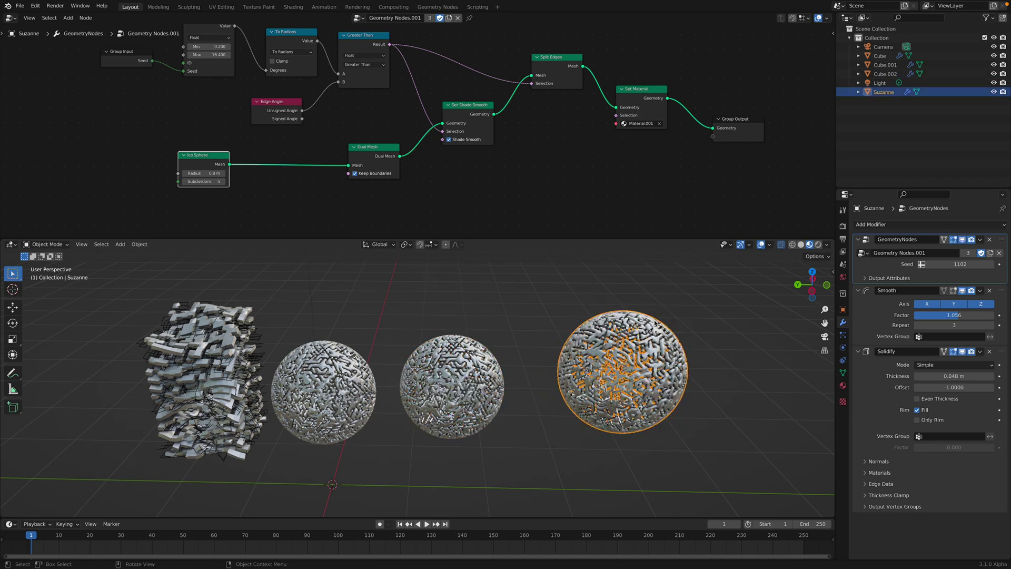
- Make the monkey's node group a single-user copy and delete its Ico Sphere node
click(967, 252)
middle_drag(361, 117, 366, 119)
drag(220, 156, 250, 162)
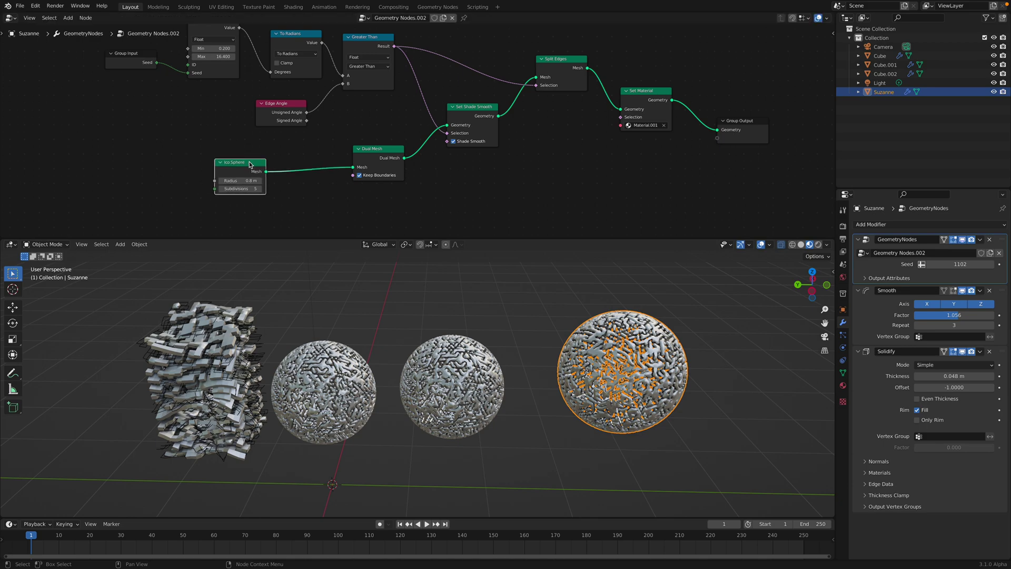
key(x)
- Add a Group Input node and connect its Geometry output to the Mesh input of the Dual Mesh node
key(shift+a)
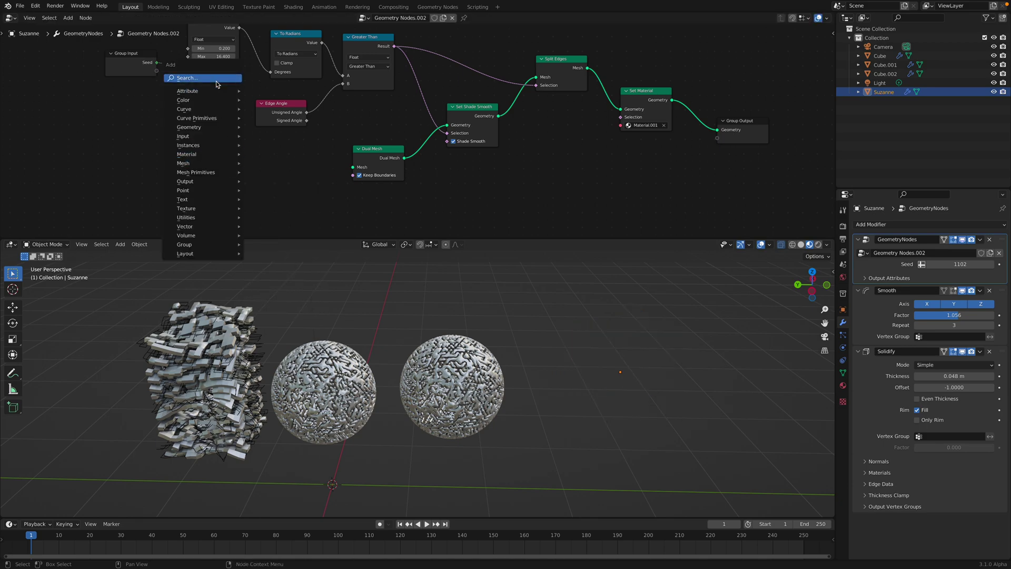
click(221, 78)
text(gr)
click(228, 104)
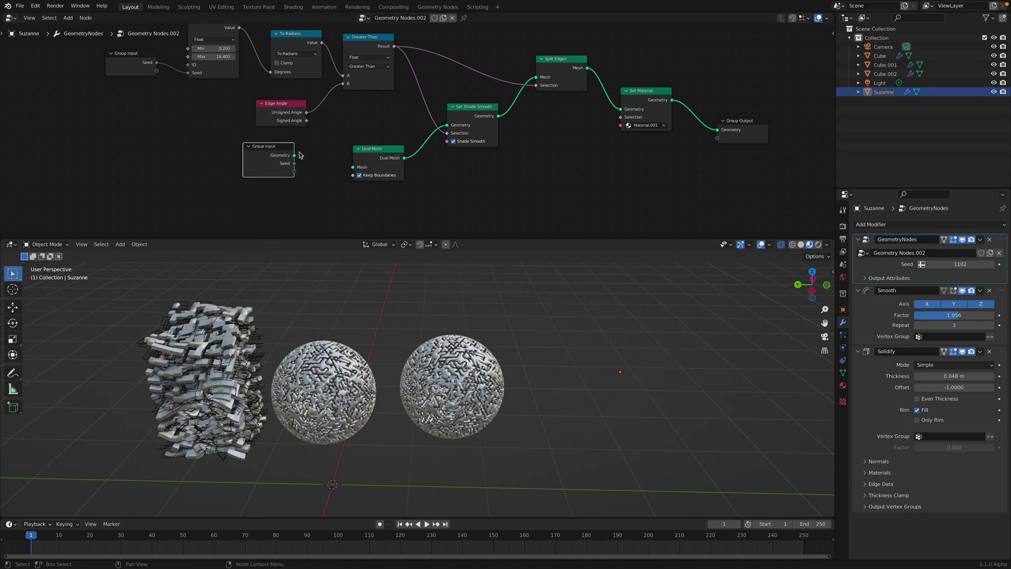
drag(293, 155, 352, 167)
middle_drag(614, 369, 581, 402)
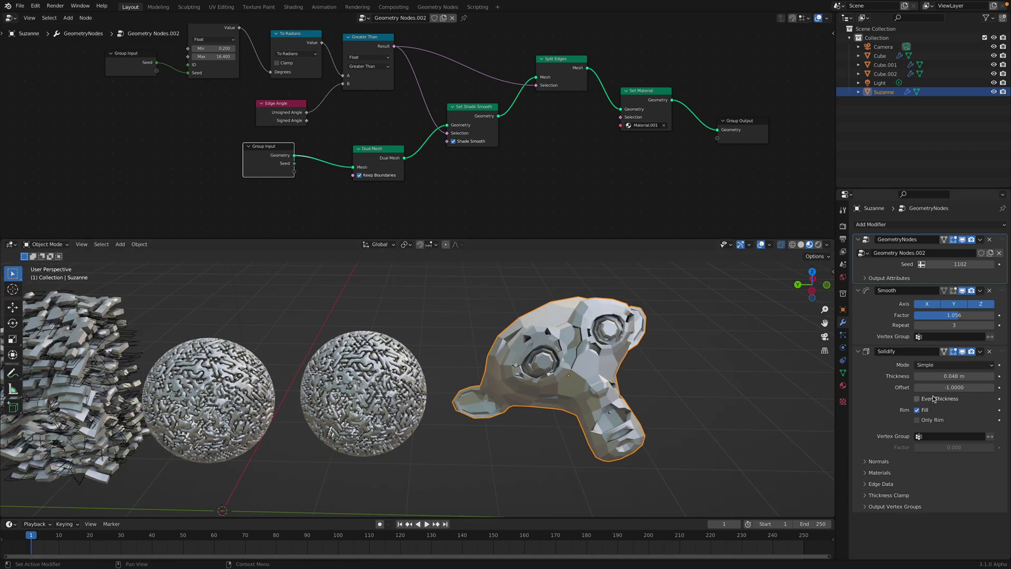
- Set the monkey's Smooth modifier repeat to 4 and the geometry nodes seed to 1212
click(990, 325)
drag(945, 264, 951, 263)
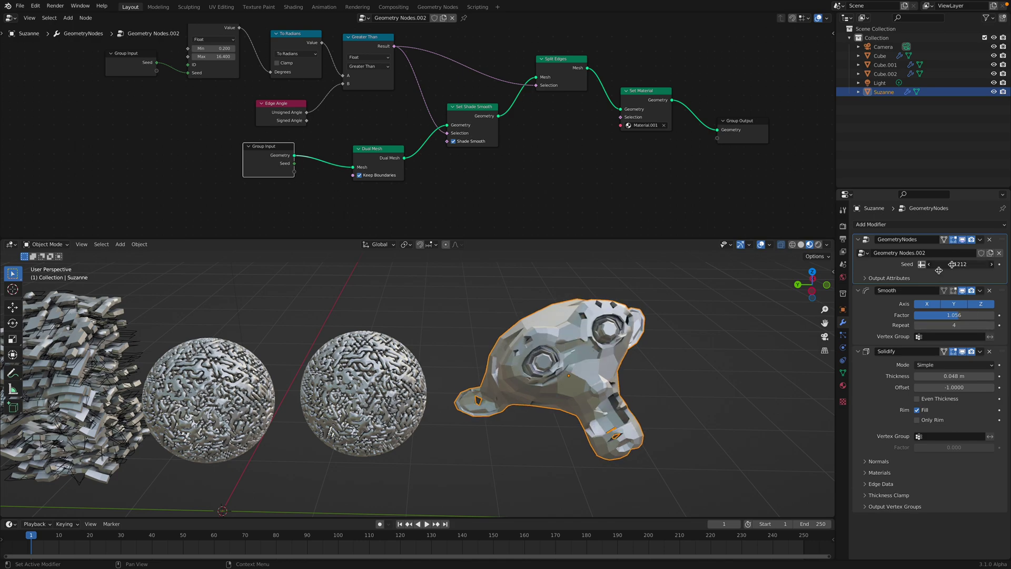
middle_drag(717, 374, 721, 372)
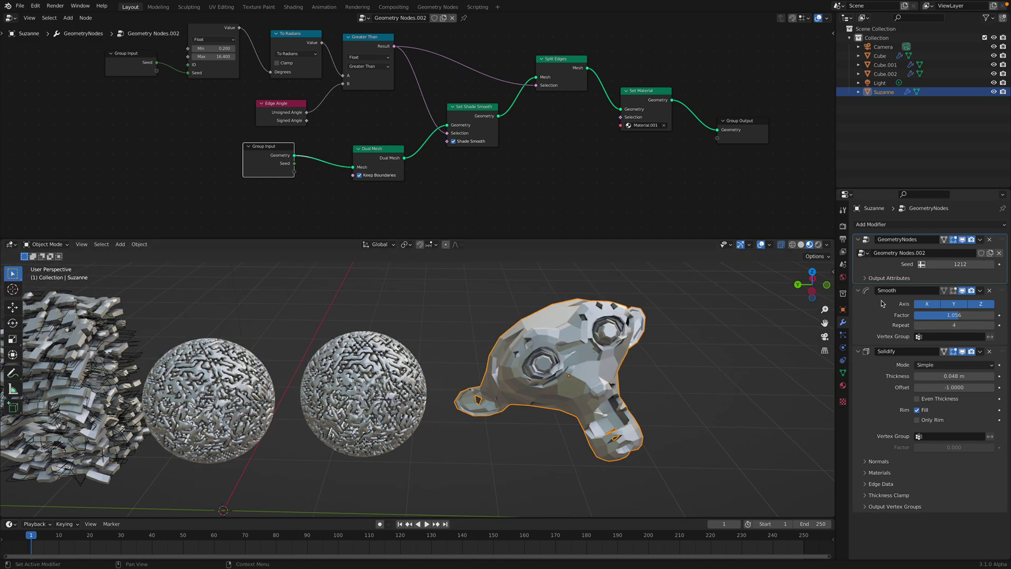
- Remove the Solidify and Smooth modifiers from the monkey
click(924, 225)
click(989, 351)
click(989, 290)
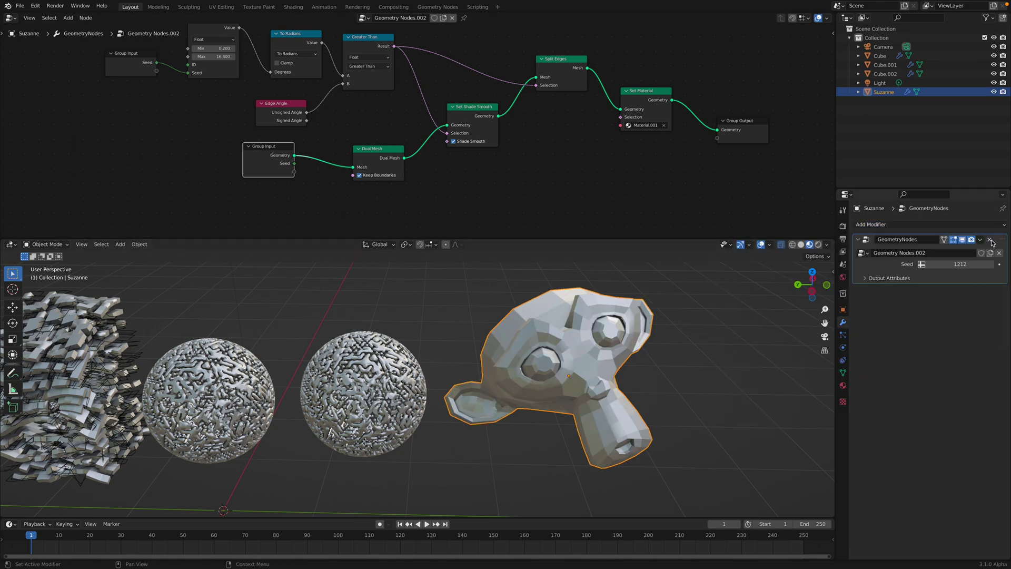
- Add a Subdivision Surface modifier above the monkey's GeometryNodes modifier with viewport level 2
click(952, 227)
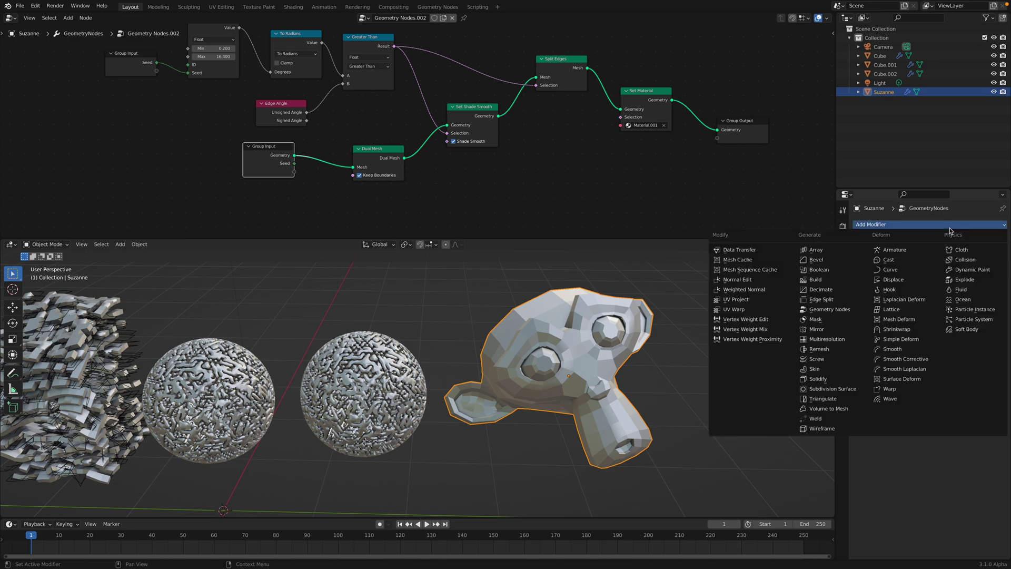
click(847, 390)
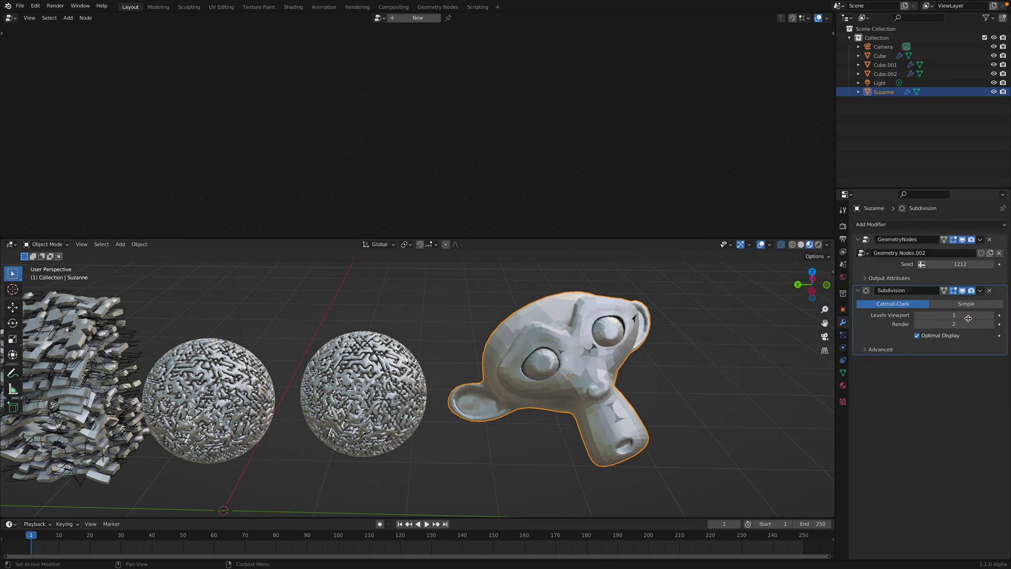
drag(1002, 291, 992, 248)
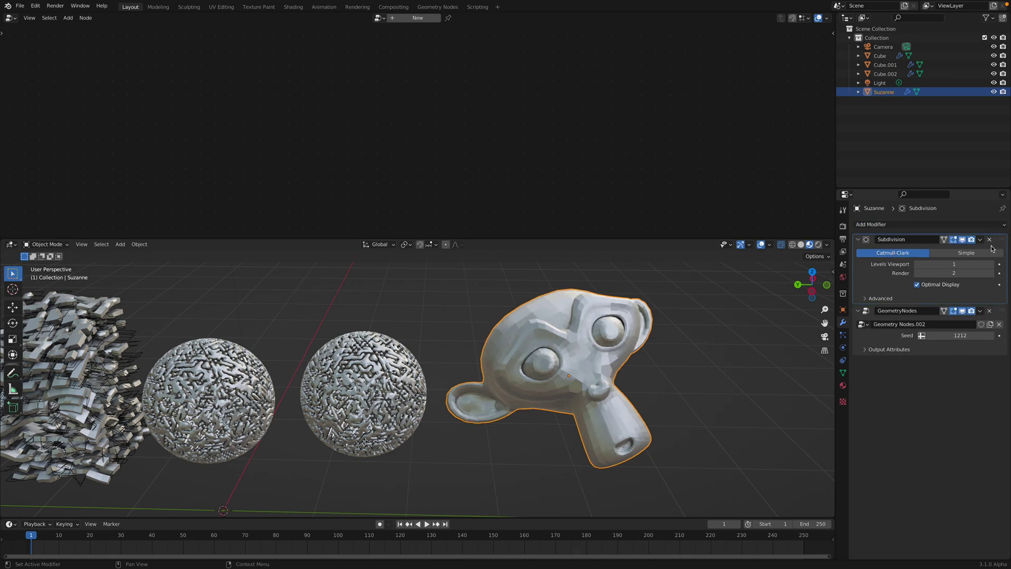
click(976, 227)
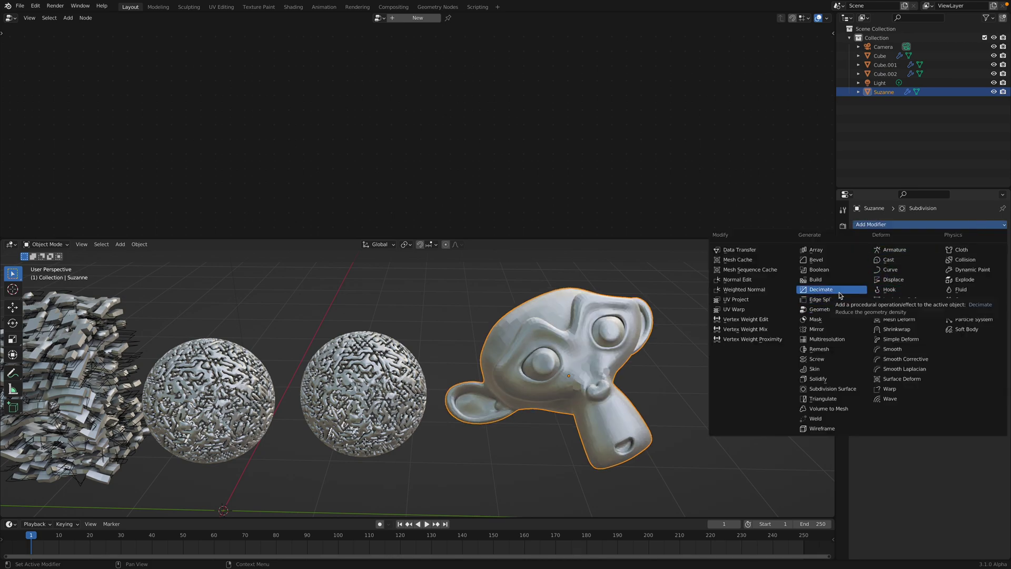
key(Escape)
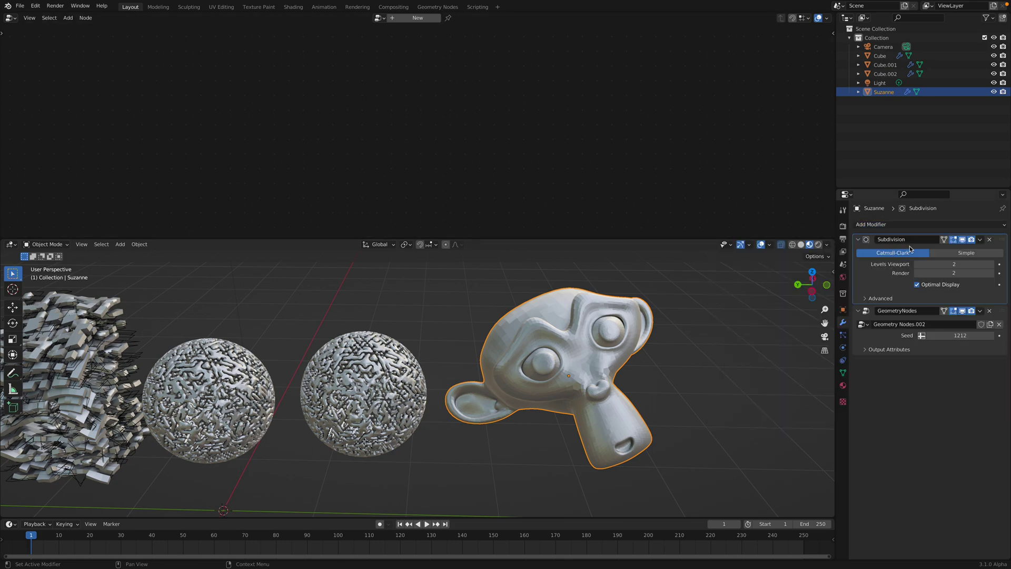
click(962, 229)
key(Escape)
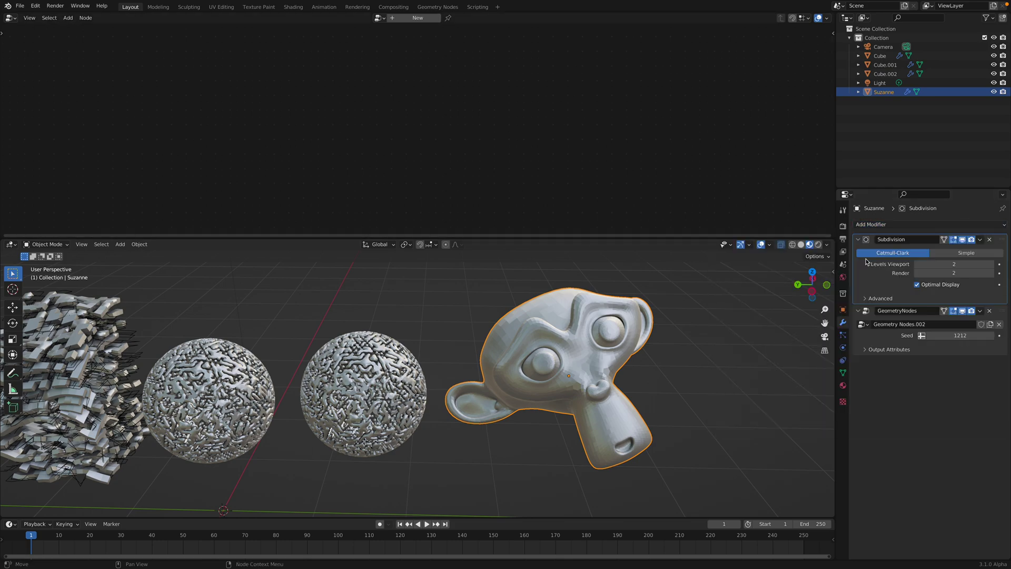
- Replace the monkey's GeometryNodes modifier with a Remesh modifier in Voxel mode using a 0.05 m voxel size
click(990, 312)
click(943, 227)
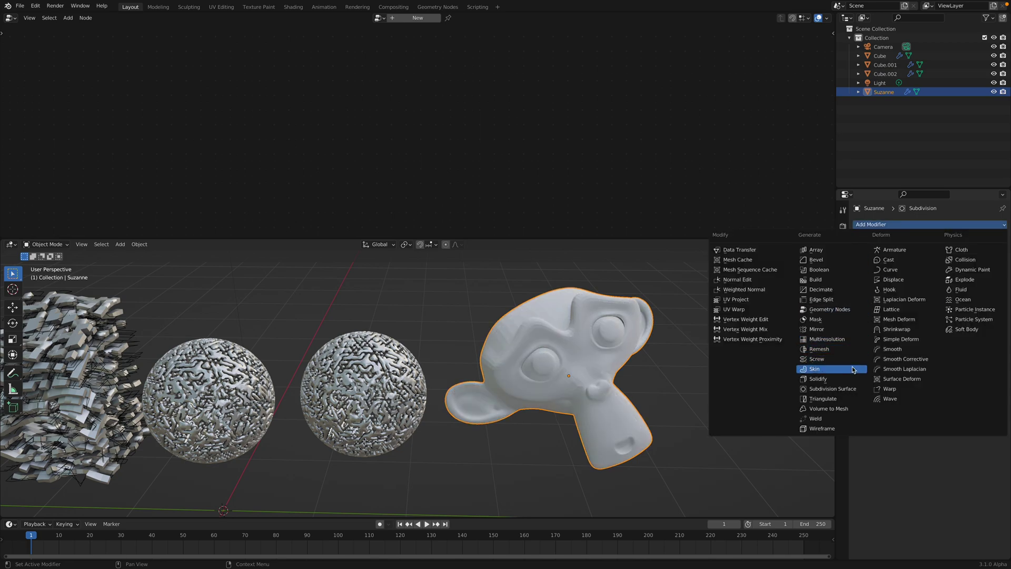
click(843, 349)
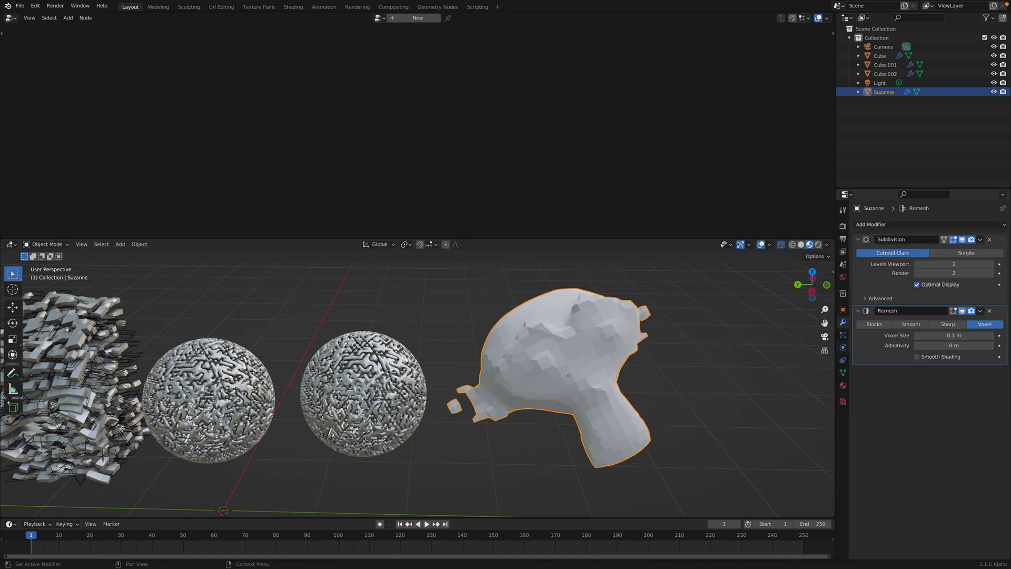
click(991, 338)
click(991, 337)
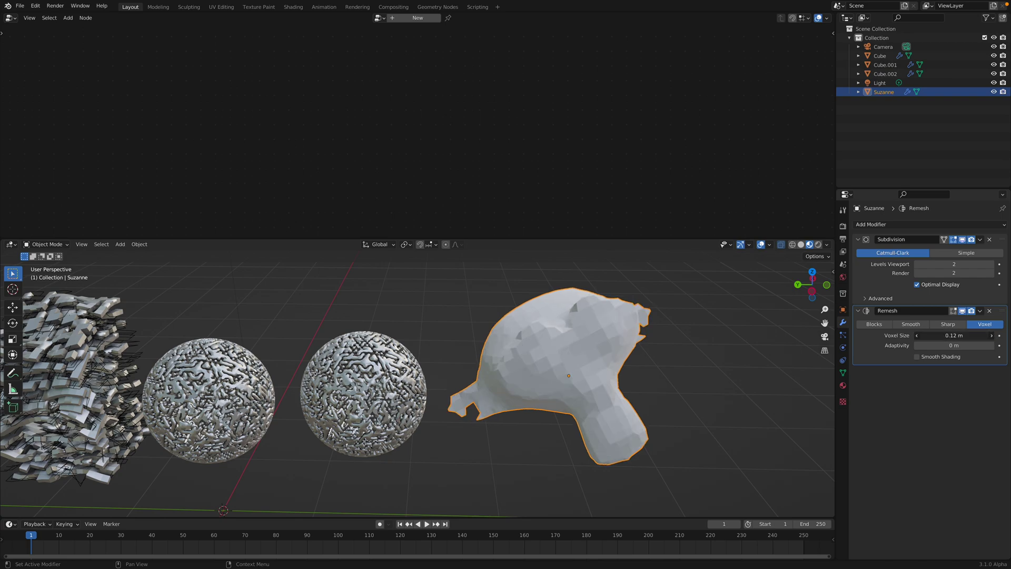
text(.05)
key(Return)
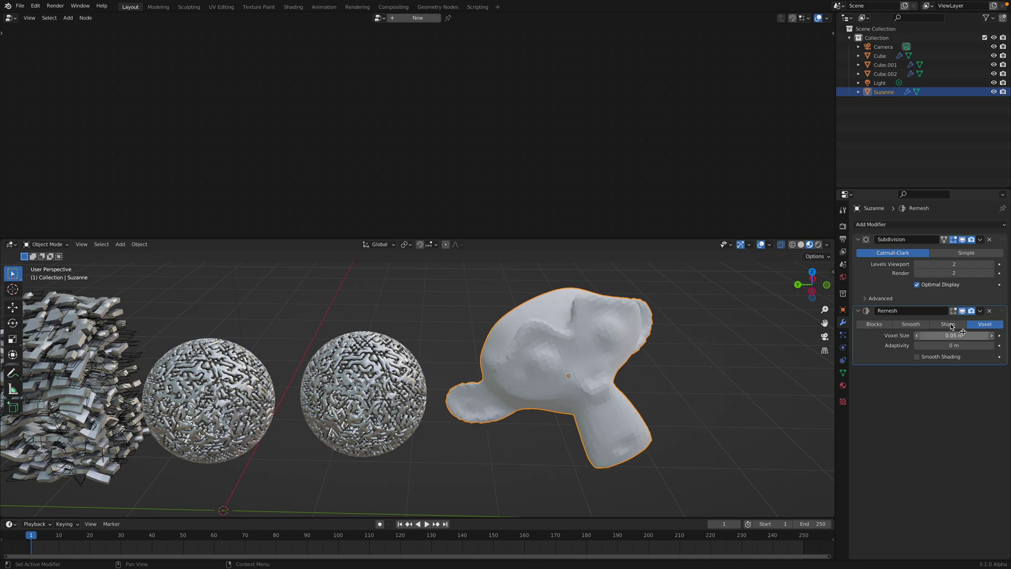
- Remove the Subdivision modifier and add a Decimate modifier with ratio 0.5278 and Triangulate enabled
click(989, 239)
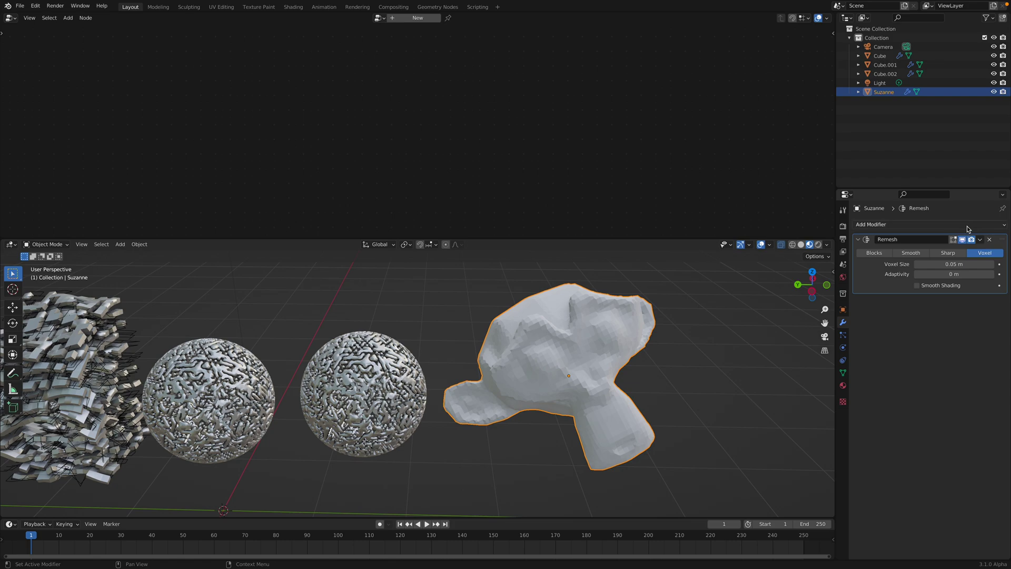
click(966, 226)
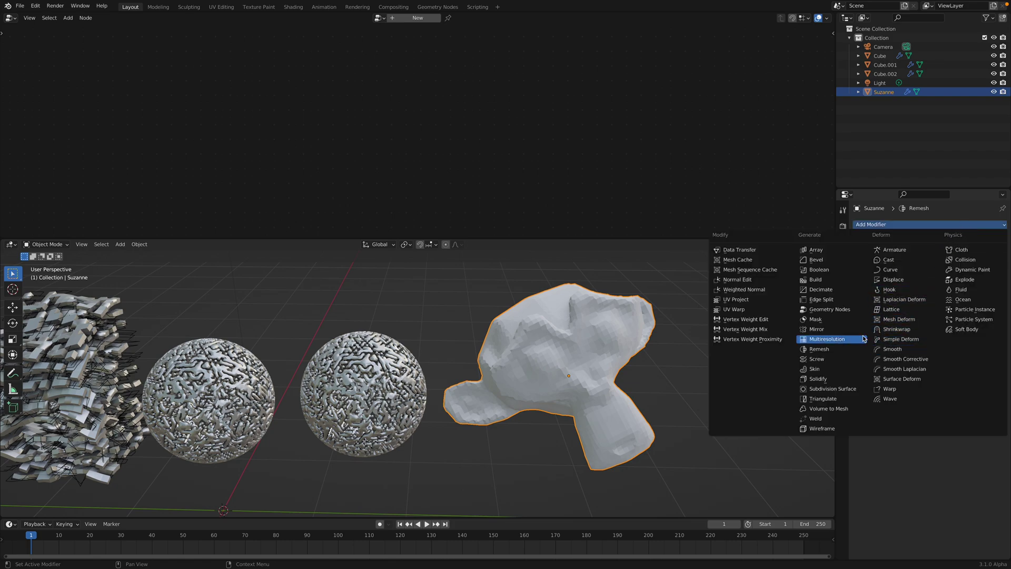
click(846, 290)
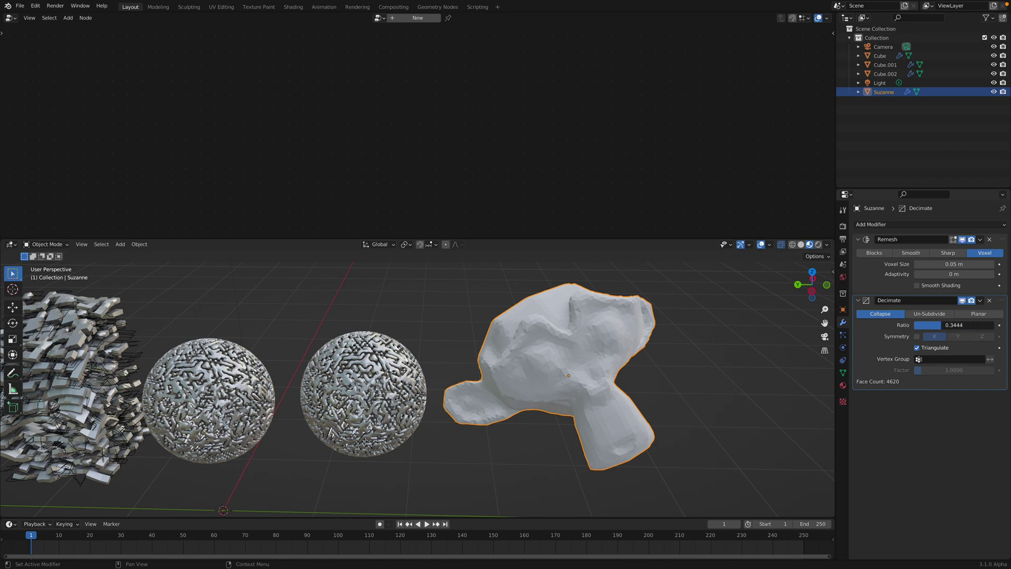
drag(954, 325, 974, 324)
middle_drag(585, 340, 543, 347)
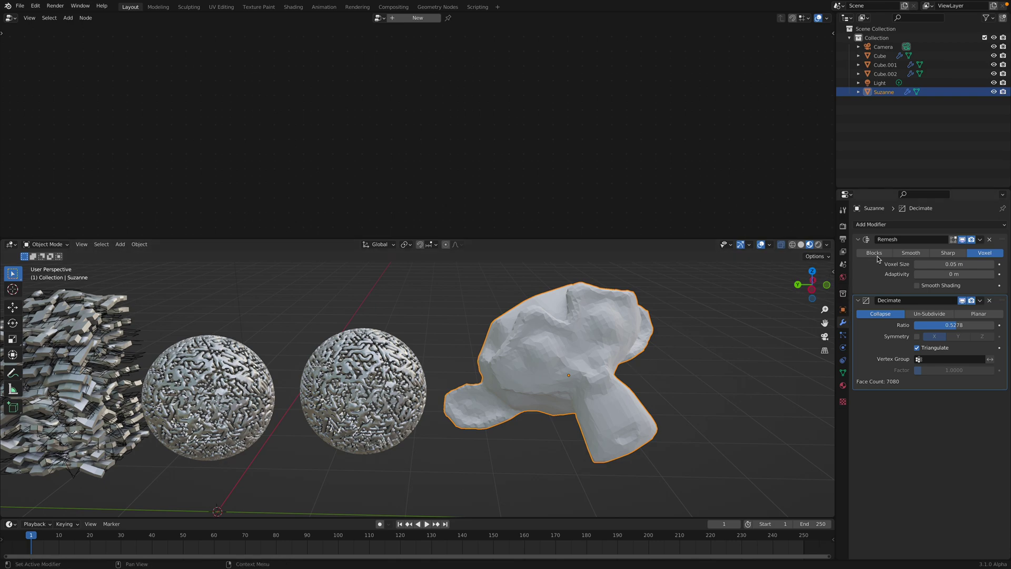
- Add a Geometry Nodes modifier after Decimate and assign the Geometry Nodes.002 node group to it
click(876, 225)
click(842, 311)
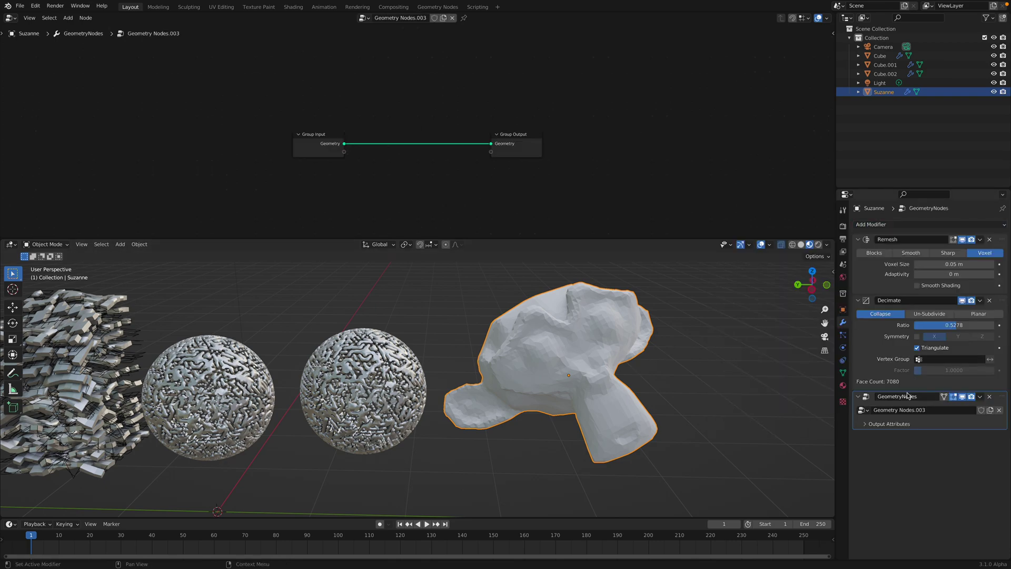
click(862, 410)
click(866, 437)
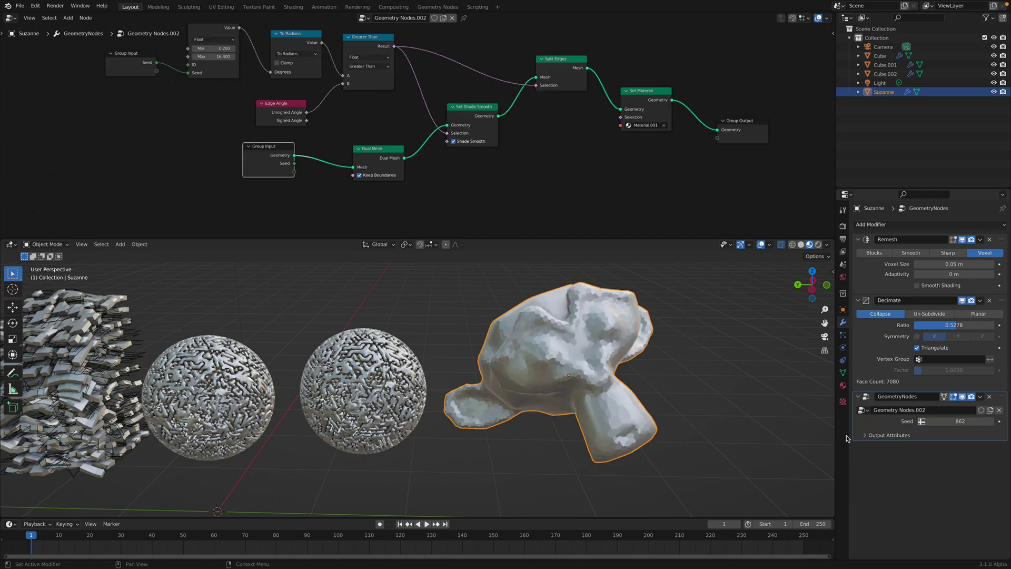
middle_drag(730, 395, 721, 398)
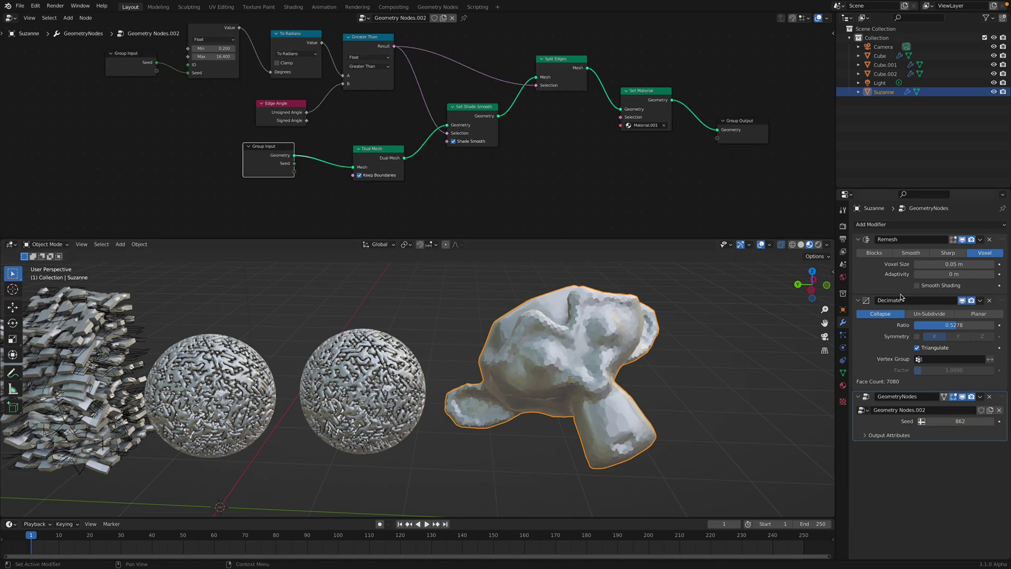
- Add a Smooth modifier to the monkey with repeat 4 and factor 0.611
click(889, 225)
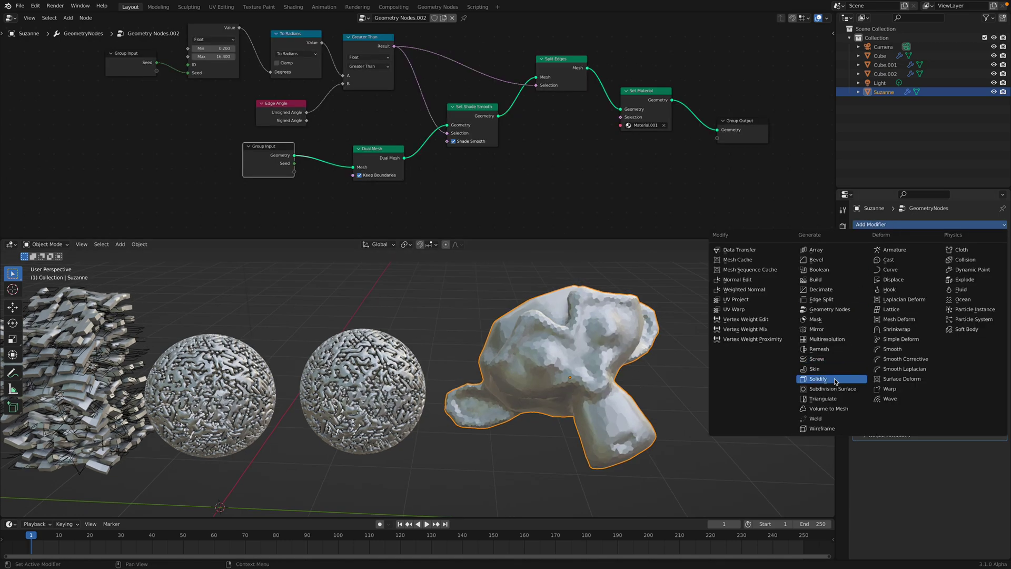
click(893, 349)
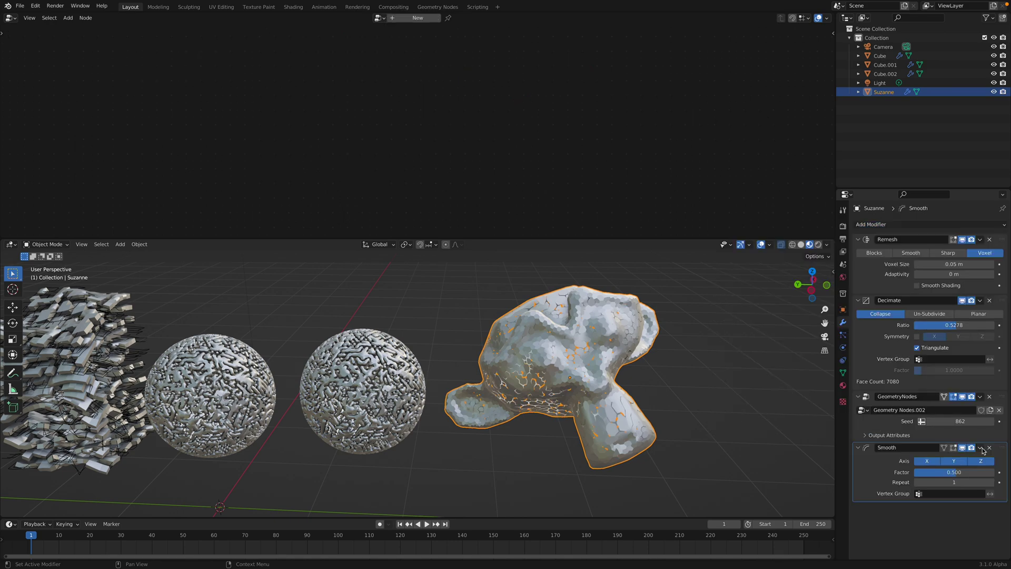
click(990, 482)
click(990, 482)
click(990, 482)
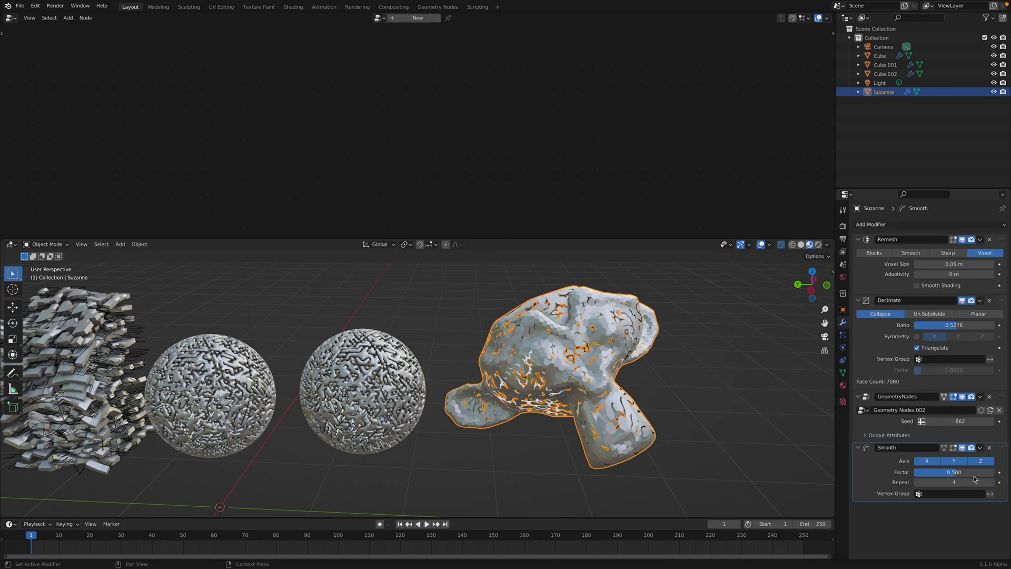
- Add a Solidify modifier to the monkey with a thickness of 0.05 m
click(919, 226)
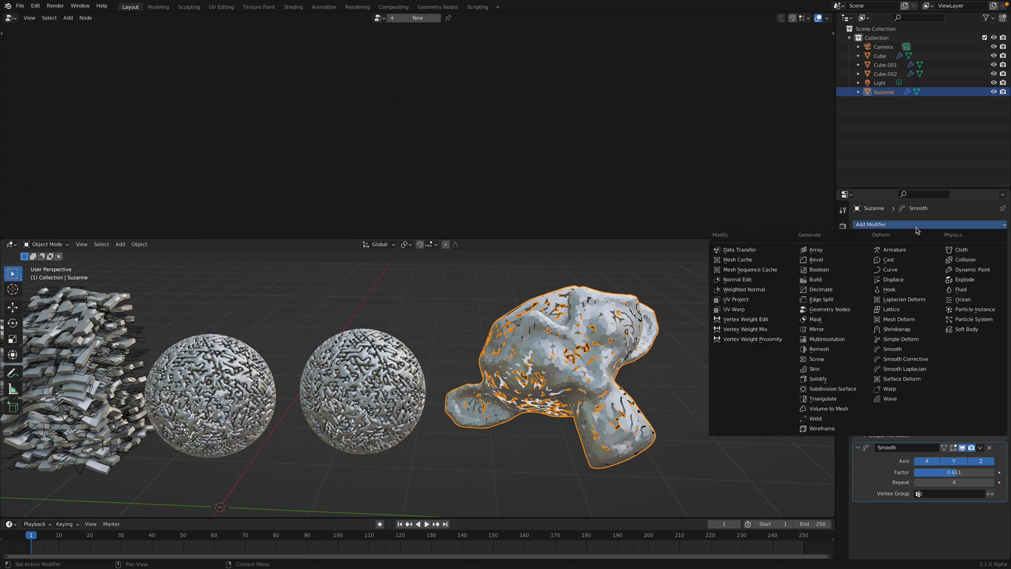
click(858, 382)
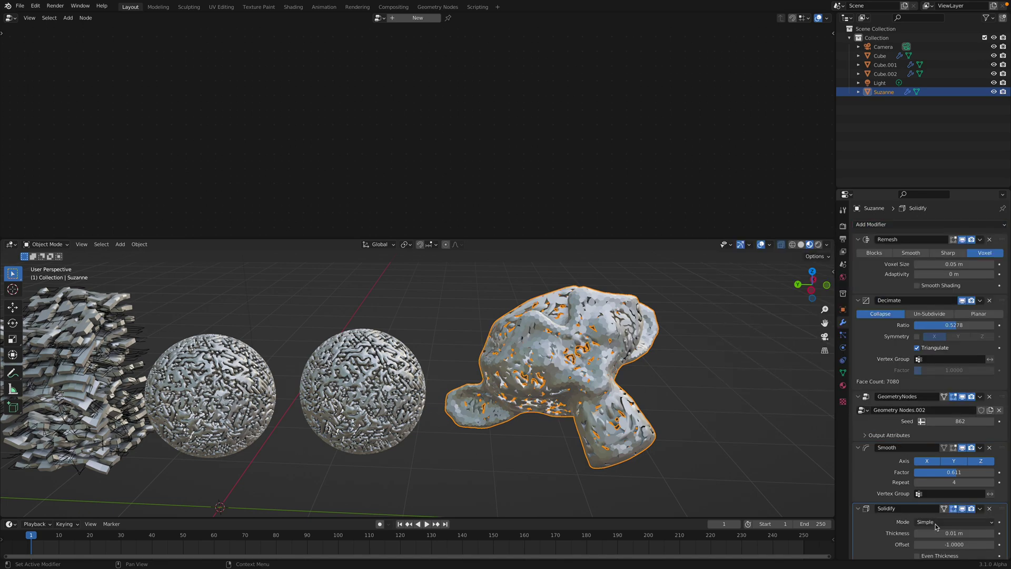
drag(953, 532, 966, 533)
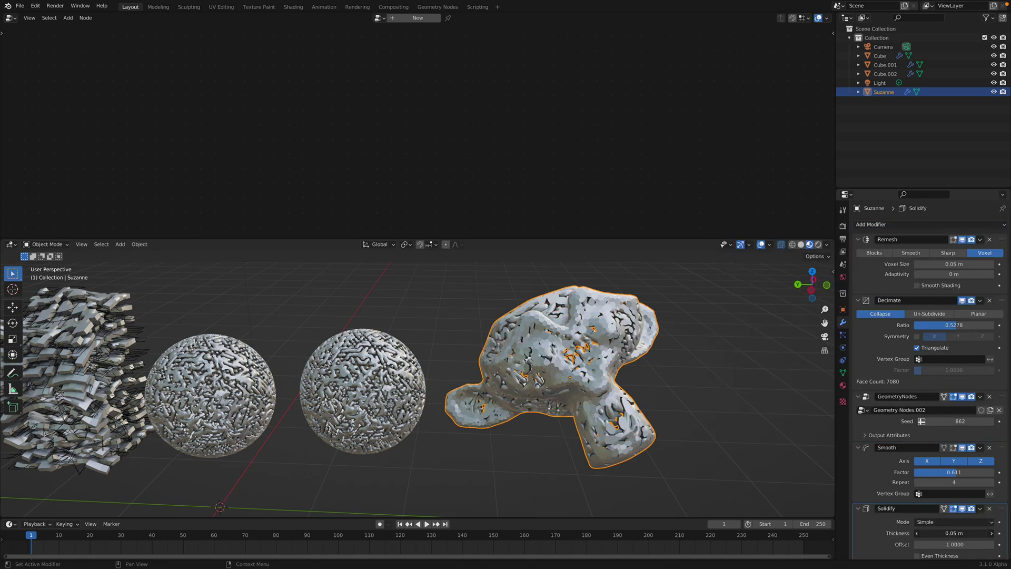
- Save the file and make the monkey's GeometryNodes modifier active to show its node tree
click(674, 406)
mouse_move(675, 406)
middle_down()
mouse_move(634, 380)
mouse_move(630, 365)
mouse_move(684, 395)
middle_up()
click(631, 365)
key(ctrl+s)
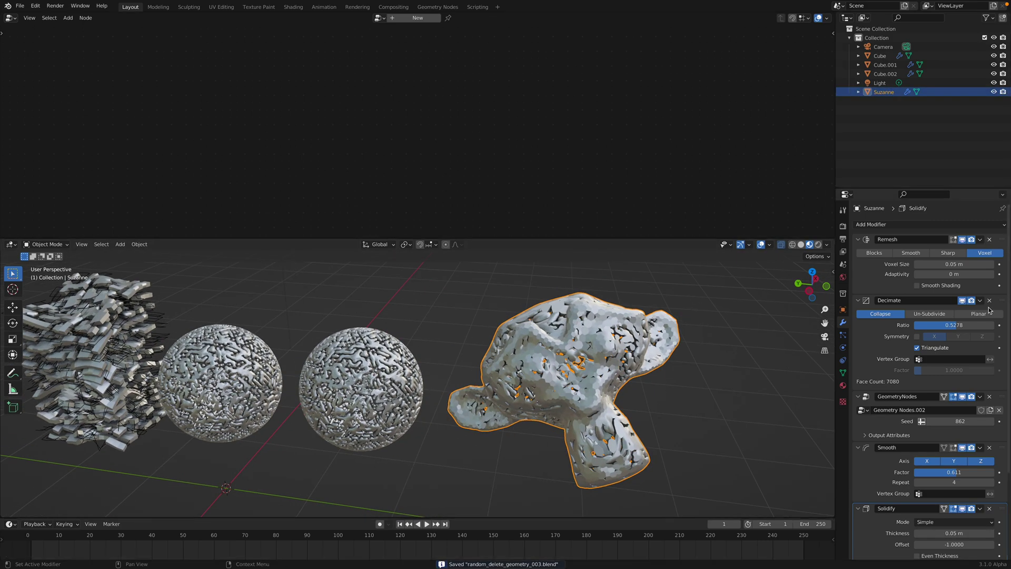
click(1003, 419)
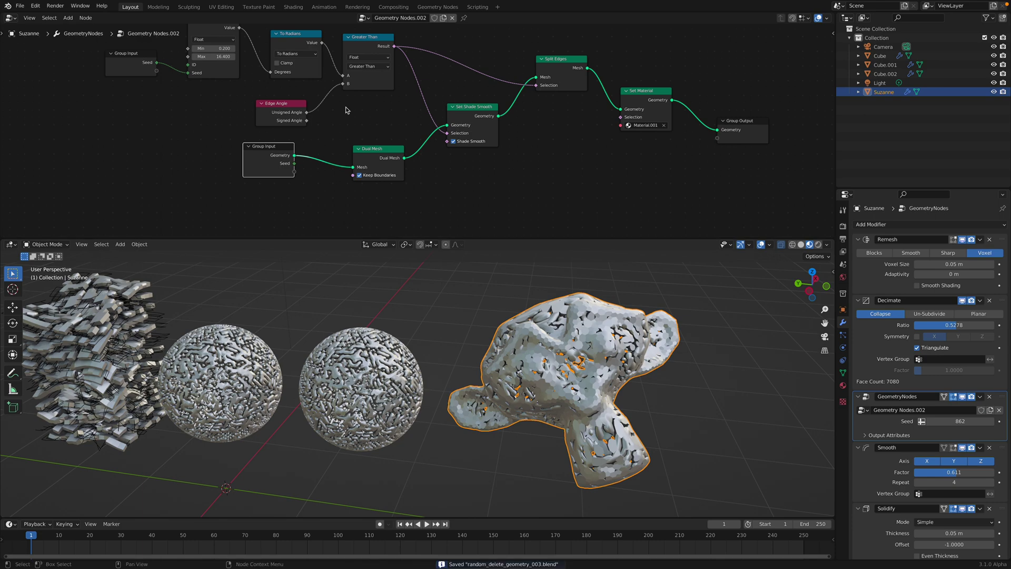
- Set the Random Value node's Max to 59.200 in the monkey's node tree and deselect the monkey
key(Home)
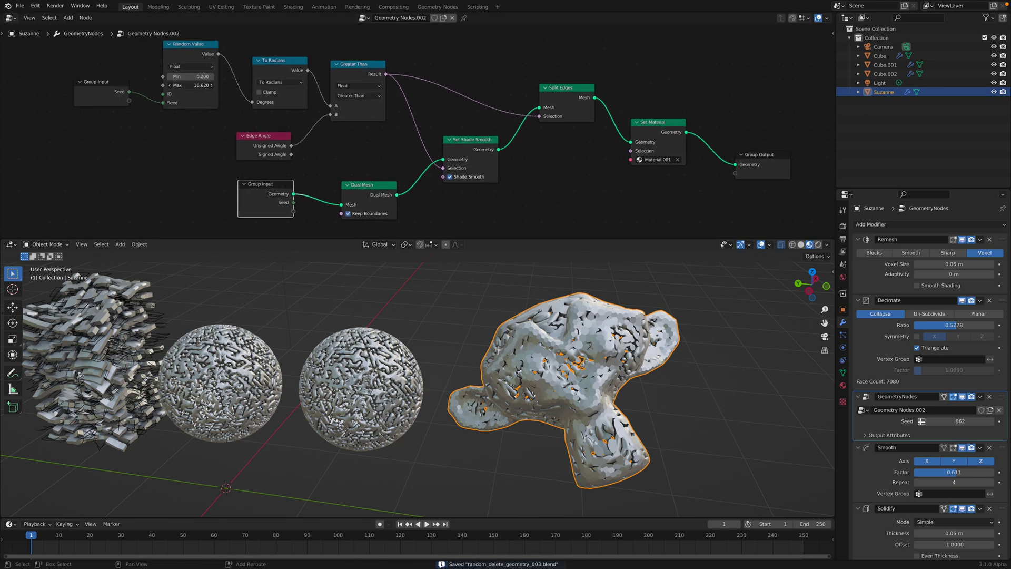
drag(192, 85, 377, 187)
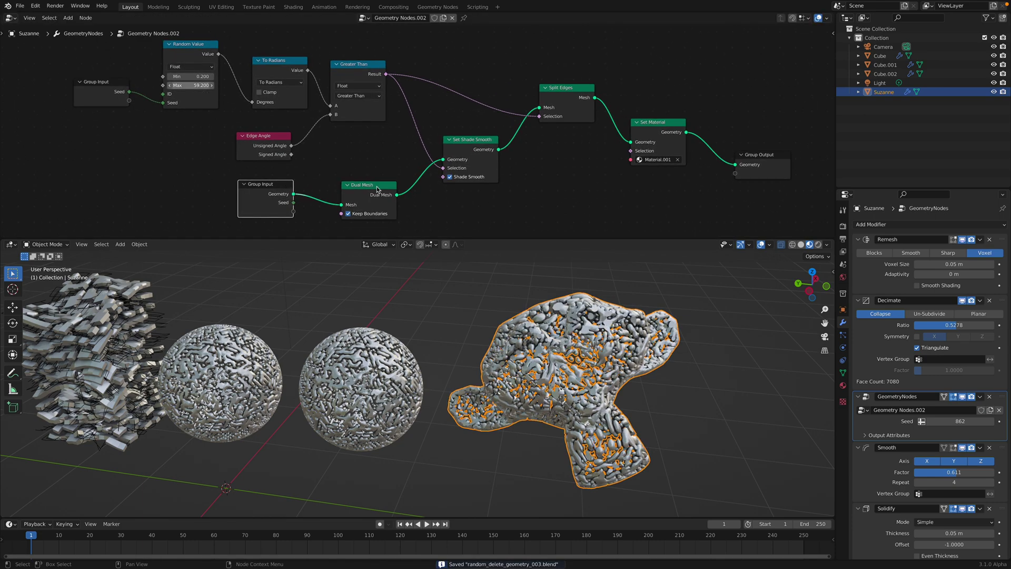
click(525, 280)
- Hide the 3D viewport's overlays and gizmos and display all four objects in Material Preview shading
middle_drag(525, 280, 630, 326)
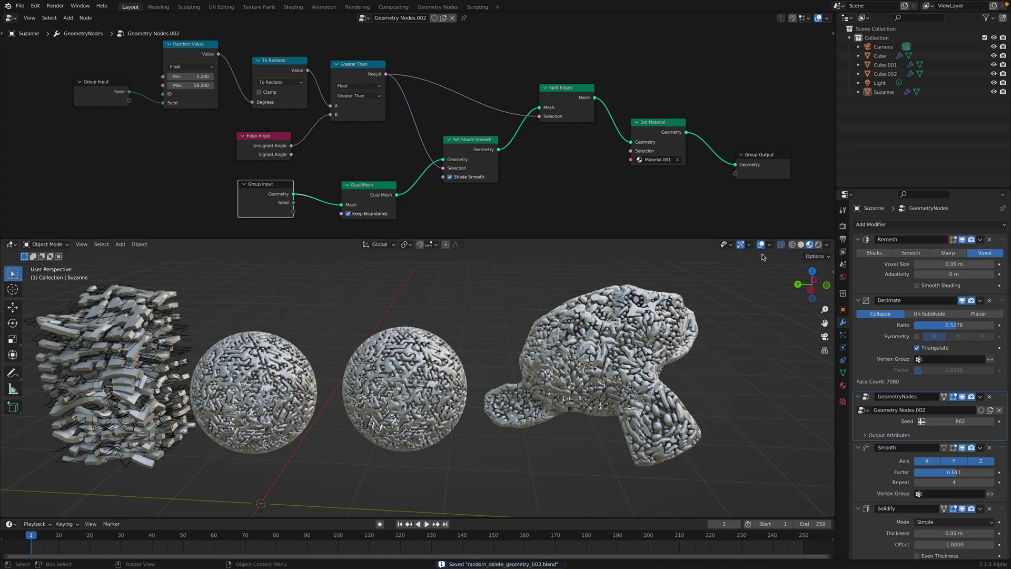
click(761, 246)
click(793, 245)
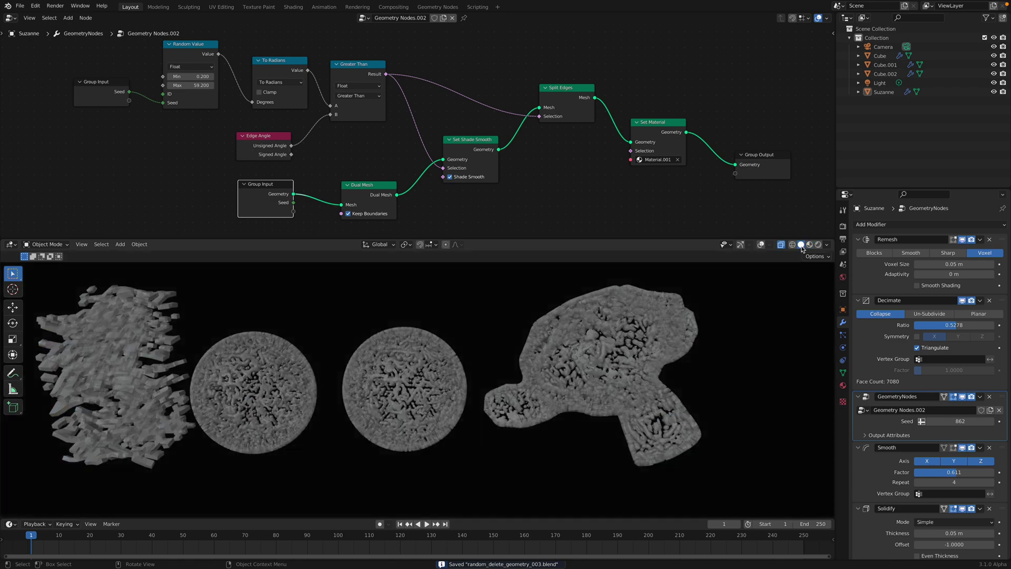
click(809, 244)
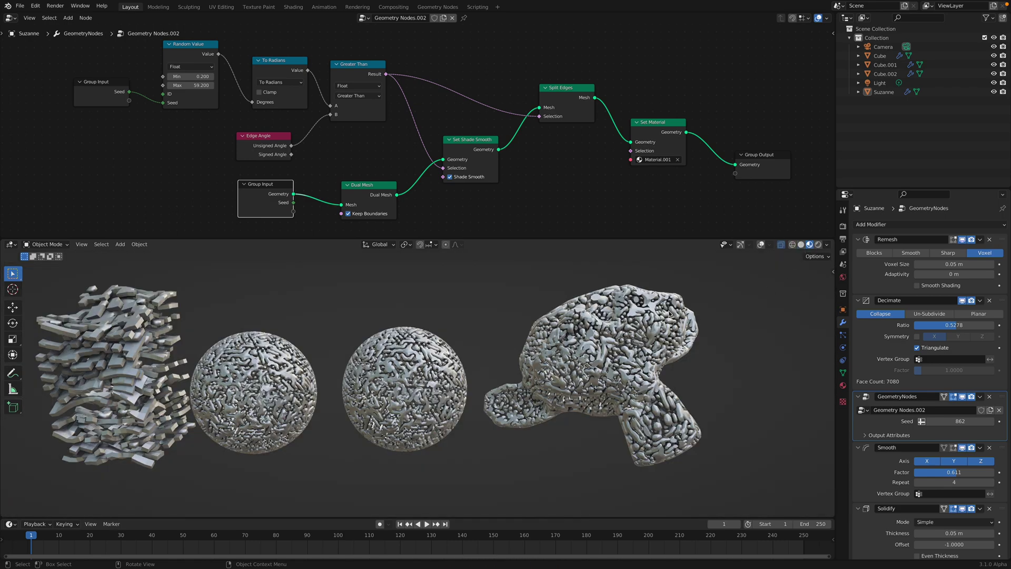
middle_drag(669, 314, 551, 345)
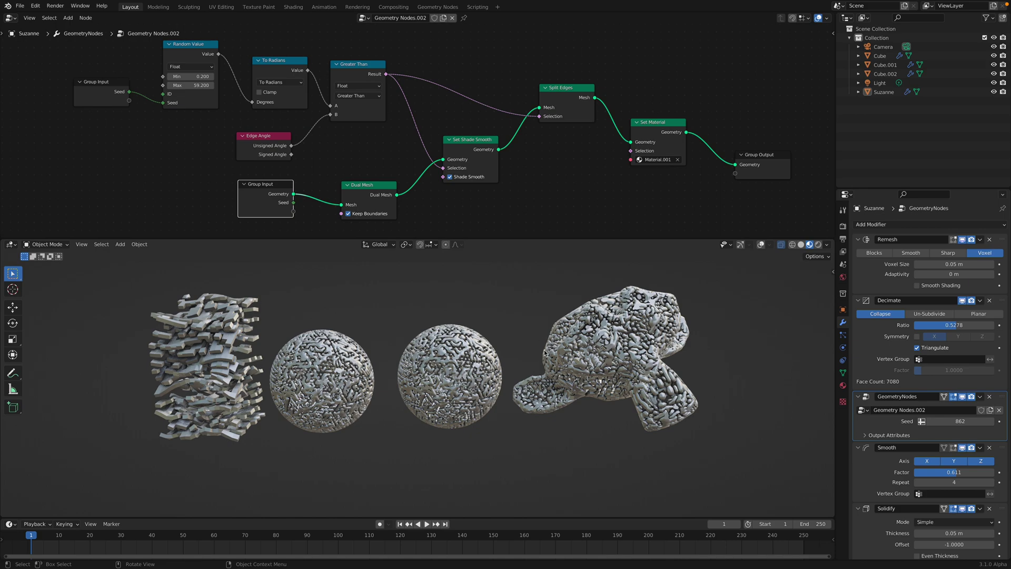
mouse_move(787, 2)
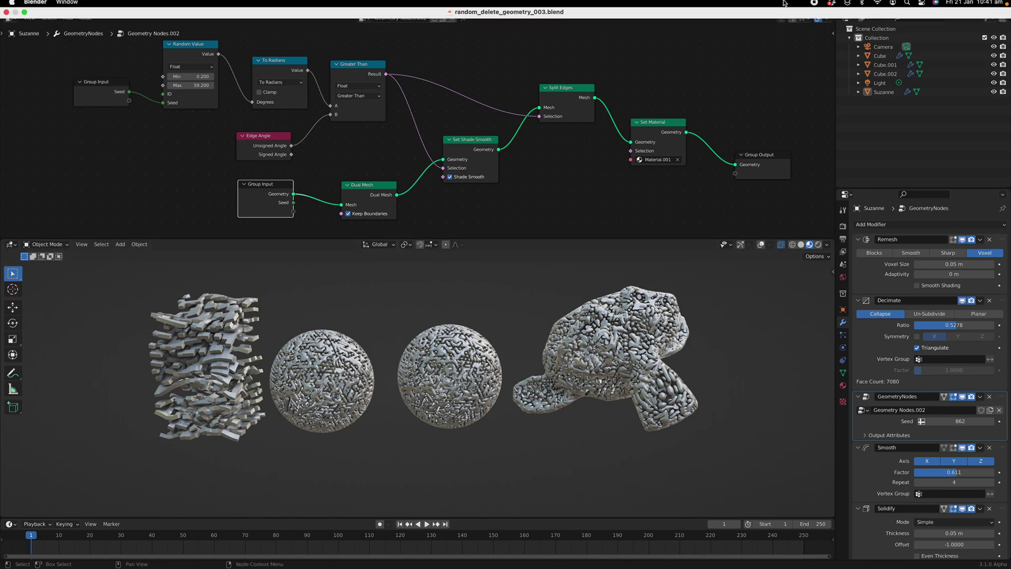